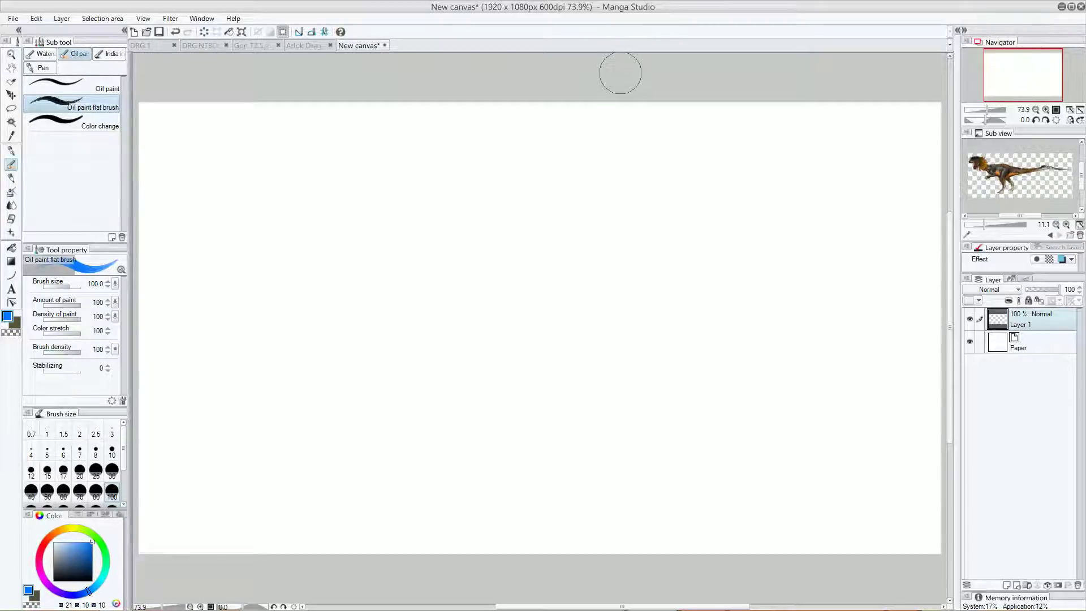
In the DRG.1 painting, paint a row of white teeth along the dark red mouth with the 100-size oil paint flat brush.
{"action": "left_click", "coordinate": [141, 46]}
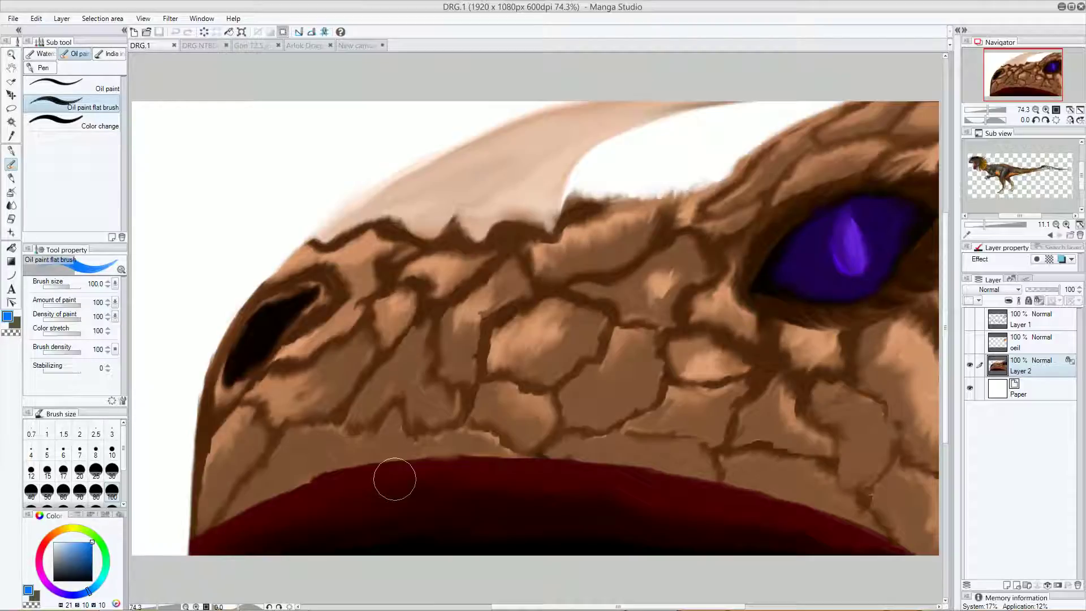
{"action": "left_click", "coordinate": [53, 542]}
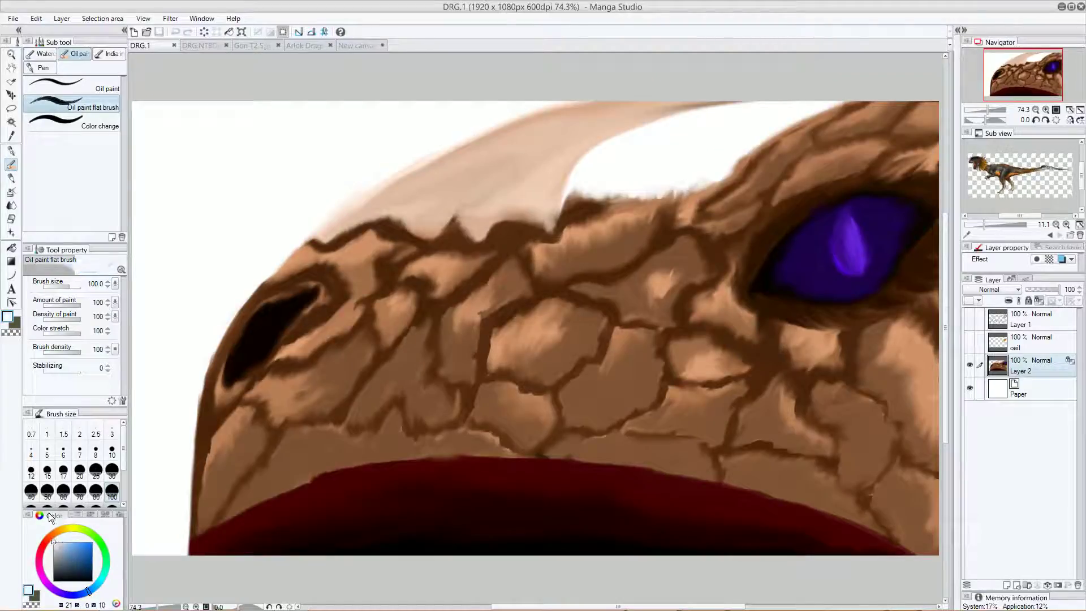
{"action": "mouse_move", "coordinate": [292, 521]}
{"action": "left_mouse_down"}
{"action": "mouse_move", "coordinate": [212, 553]}
{"action": "mouse_move", "coordinate": [289, 560]}
{"action": "left_mouse_up"}
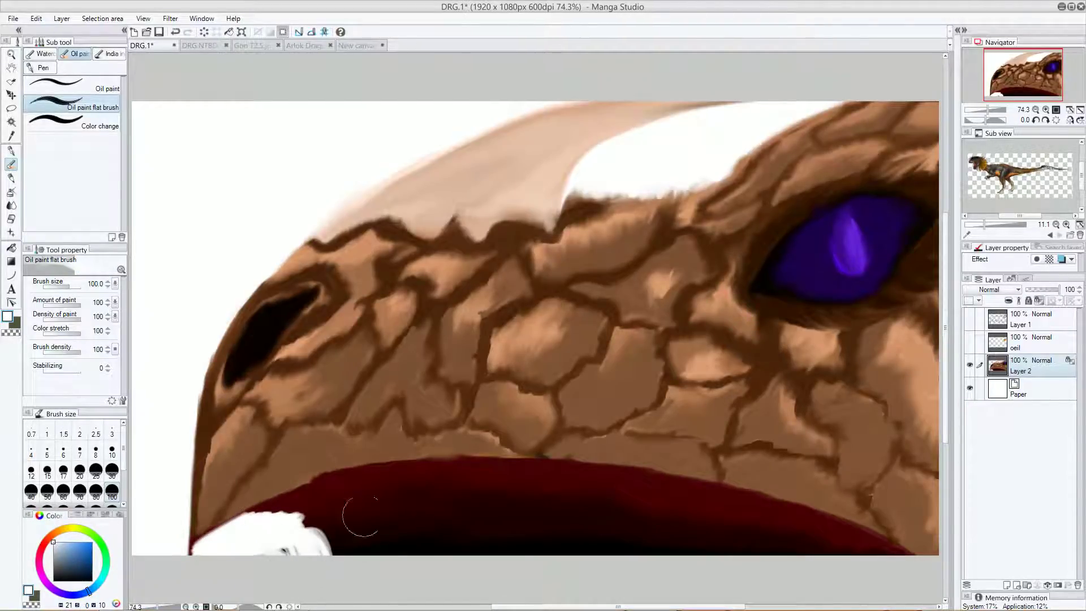
{"action": "mouse_move", "coordinate": [358, 476]}
{"action": "left_mouse_down"}
{"action": "mouse_move", "coordinate": [439, 474]}
{"action": "mouse_move", "coordinate": [367, 492]}
{"action": "mouse_move", "coordinate": [433, 462]}
{"action": "mouse_move", "coordinate": [372, 505]}
{"action": "mouse_move", "coordinate": [468, 511]}
{"action": "mouse_move", "coordinate": [454, 488]}
{"action": "mouse_move", "coordinate": [531, 550]}
{"action": "mouse_move", "coordinate": [424, 497]}
{"action": "mouse_move", "coordinate": [429, 563]}
{"action": "left_mouse_up"}
{"action": "mouse_move", "coordinate": [498, 470]}
{"action": "left_mouse_down"}
{"action": "mouse_move", "coordinate": [593, 477]}
{"action": "mouse_move", "coordinate": [562, 521]}
{"action": "mouse_move", "coordinate": [654, 576]}
{"action": "mouse_move", "coordinate": [600, 559]}
{"action": "mouse_move", "coordinate": [577, 504]}
{"action": "left_mouse_up"}
{"action": "mouse_move", "coordinate": [707, 469]}
{"action": "left_mouse_down"}
{"action": "mouse_move", "coordinate": [703, 495]}
{"action": "mouse_move", "coordinate": [739, 558]}
{"action": "mouse_move", "coordinate": [760, 529]}
{"action": "left_mouse_up"}
{"action": "mouse_move", "coordinate": [831, 560]}
{"action": "left_mouse_down"}
{"action": "mouse_move", "coordinate": [841, 529]}
{"action": "mouse_move", "coordinate": [891, 583]}
{"action": "left_mouse_up"}
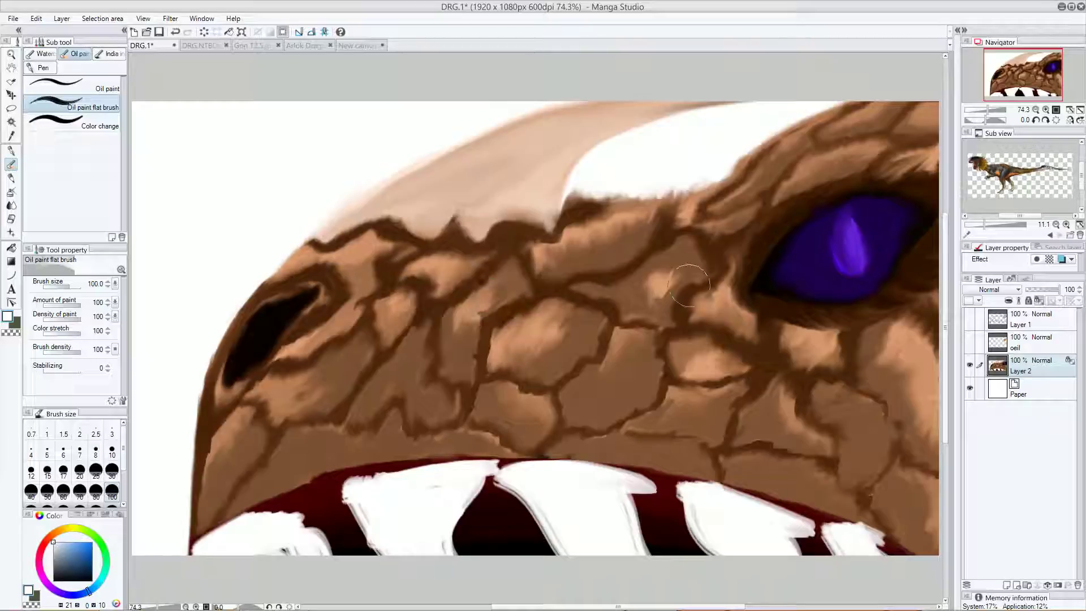
Look through the open DRG.NTBDp12.jpg, Gon T2.5.jpg and Arlok Dragonica.png drawings.
{"action": "left_click", "coordinate": [203, 45]}
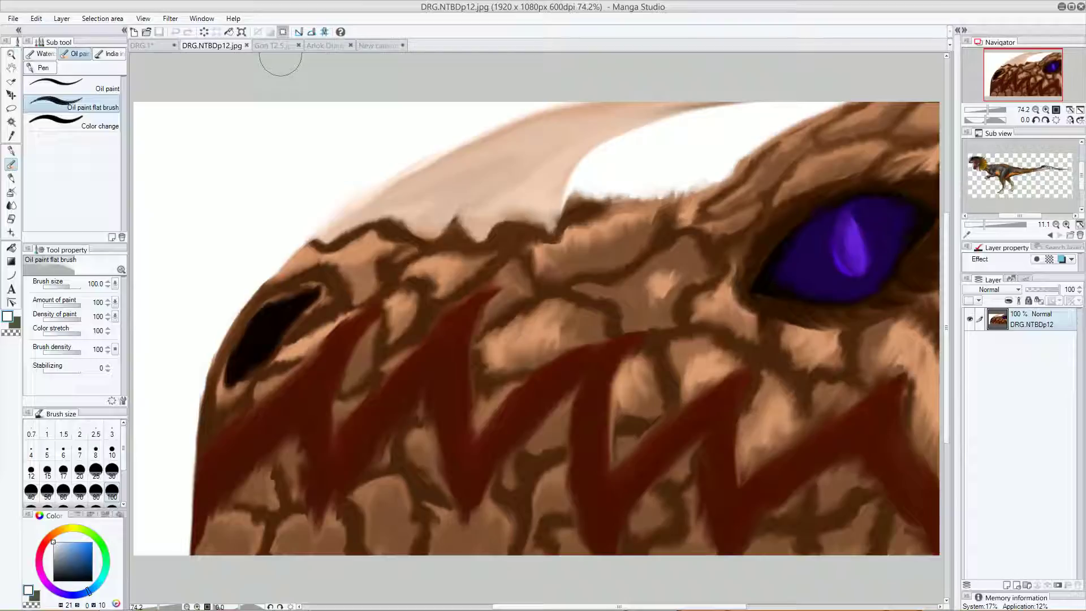
{"action": "left_click", "coordinate": [280, 45]}
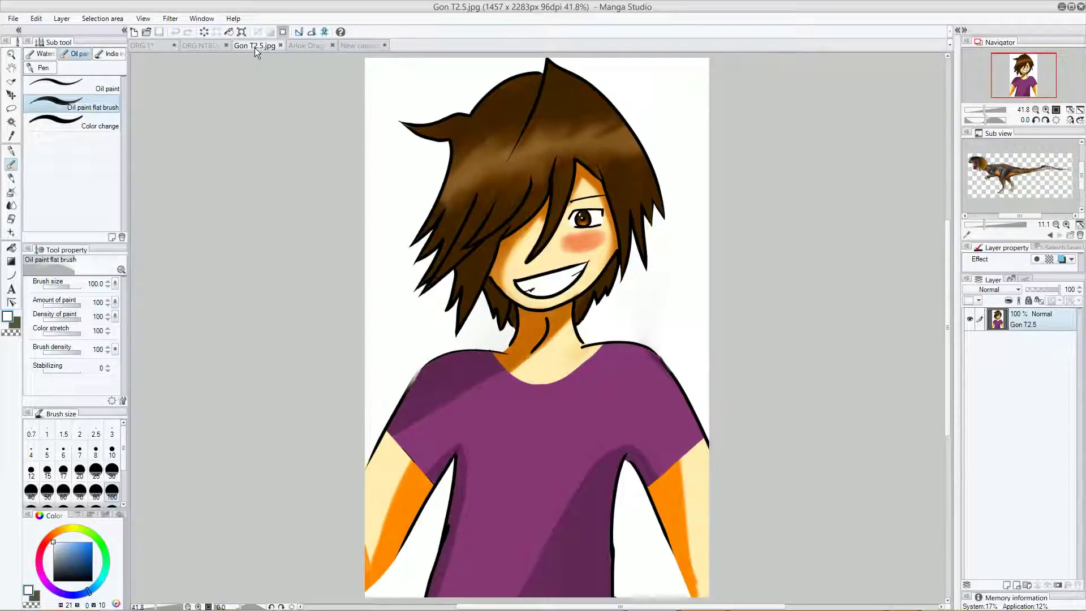
{"action": "left_click", "coordinate": [300, 44]}
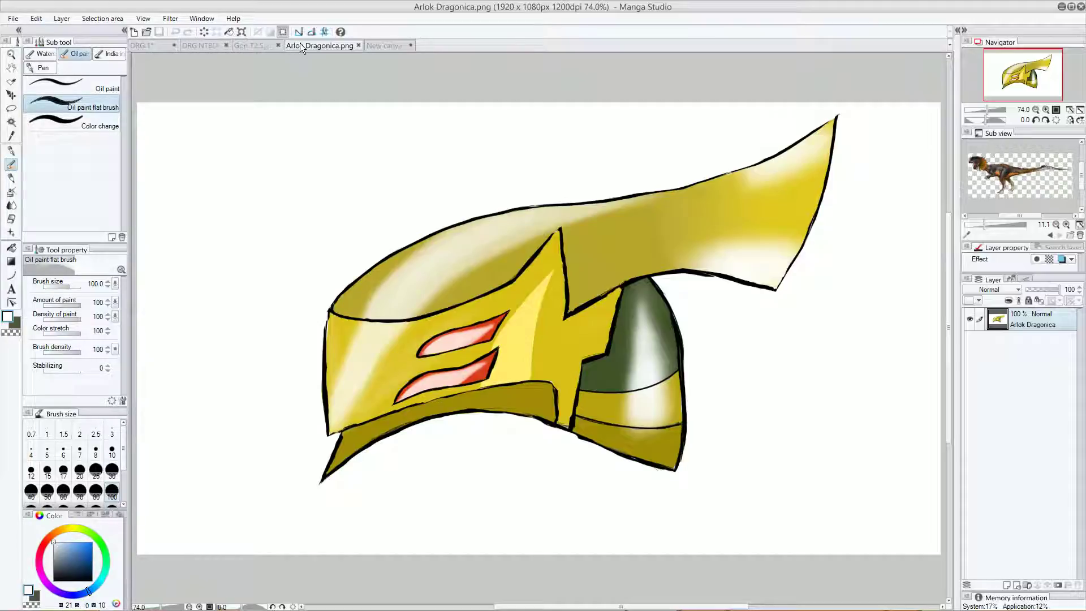
Paint white and dark blue oil paint flat brush strokes over the rear part of the yellow helmet.
{"action": "mouse_move", "coordinate": [667, 243]}
{"action": "left_mouse_down"}
{"action": "mouse_move", "coordinate": [700, 227]}
{"action": "mouse_move", "coordinate": [698, 196]}
{"action": "mouse_move", "coordinate": [709, 210]}
{"action": "mouse_move", "coordinate": [675, 201]}
{"action": "mouse_move", "coordinate": [662, 164]}
{"action": "mouse_move", "coordinate": [646, 191]}
{"action": "mouse_move", "coordinate": [693, 319]}
{"action": "left_mouse_up"}
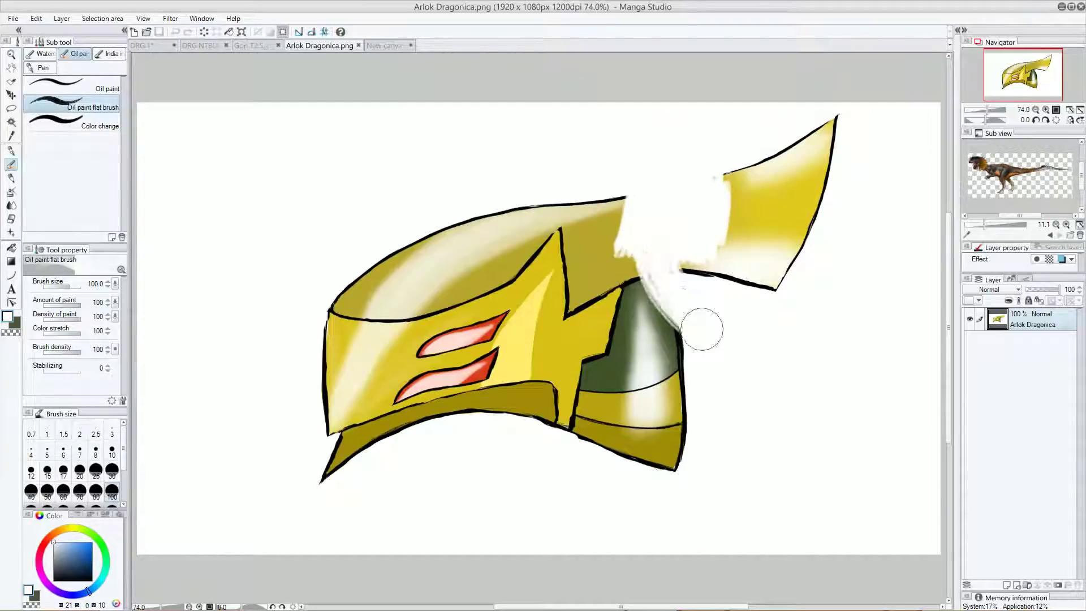
{"action": "left_click", "coordinate": [93, 558]}
{"action": "mouse_move", "coordinate": [638, 274]}
{"action": "left_mouse_down"}
{"action": "mouse_move", "coordinate": [654, 239]}
{"action": "mouse_move", "coordinate": [647, 214]}
{"action": "mouse_move", "coordinate": [611, 315]}
{"action": "mouse_move", "coordinate": [688, 430]}
{"action": "mouse_move", "coordinate": [632, 337]}
{"action": "mouse_move", "coordinate": [691, 430]}
{"action": "left_mouse_up"}
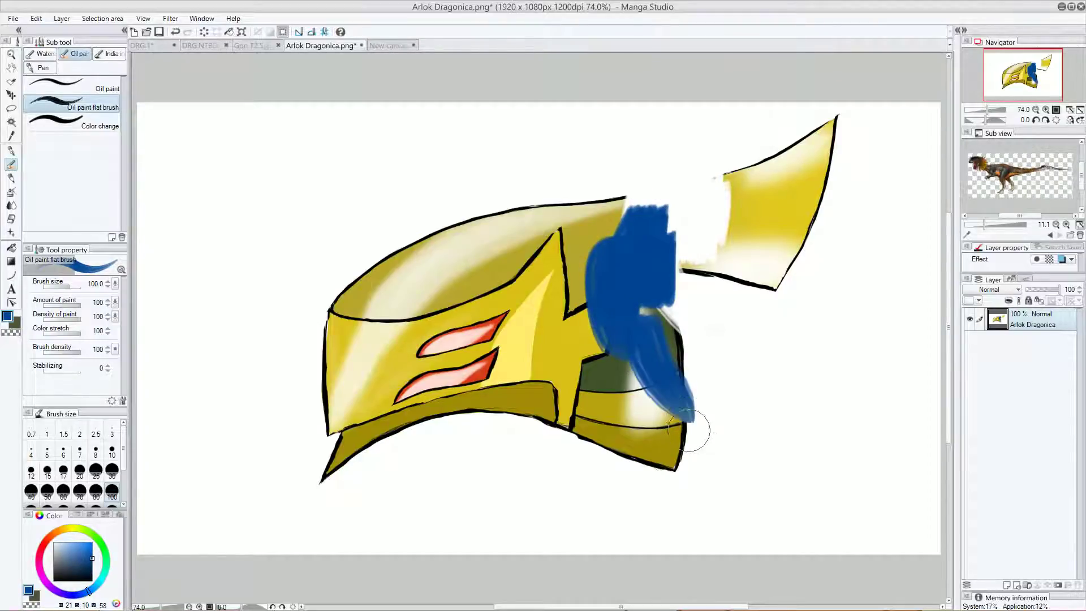
{"action": "left_click_drag", "start_coordinate": [622, 348], "coordinate": [668, 458]}
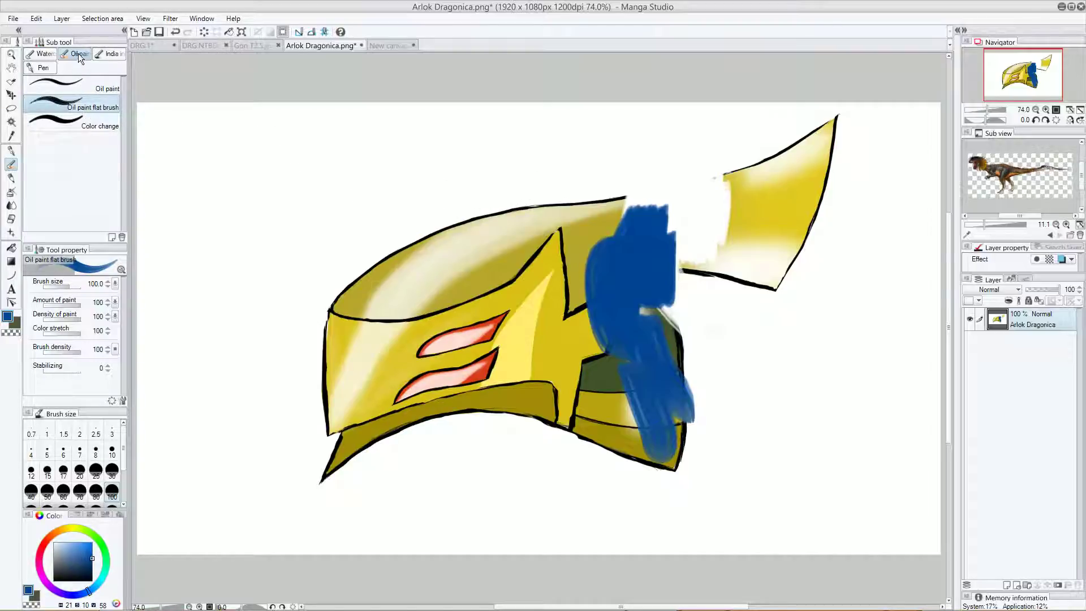
Draw two curved blue strokes above the helmet with the G-pen at size 30.
{"action": "left_click", "coordinate": [44, 68]}
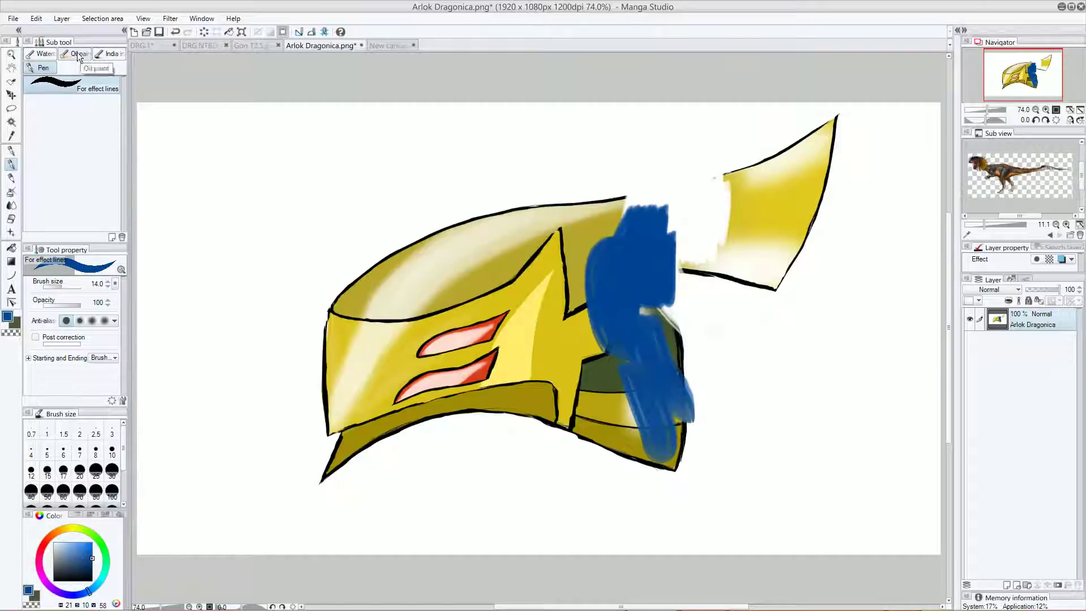
{"action": "left_click", "coordinate": [77, 55]}
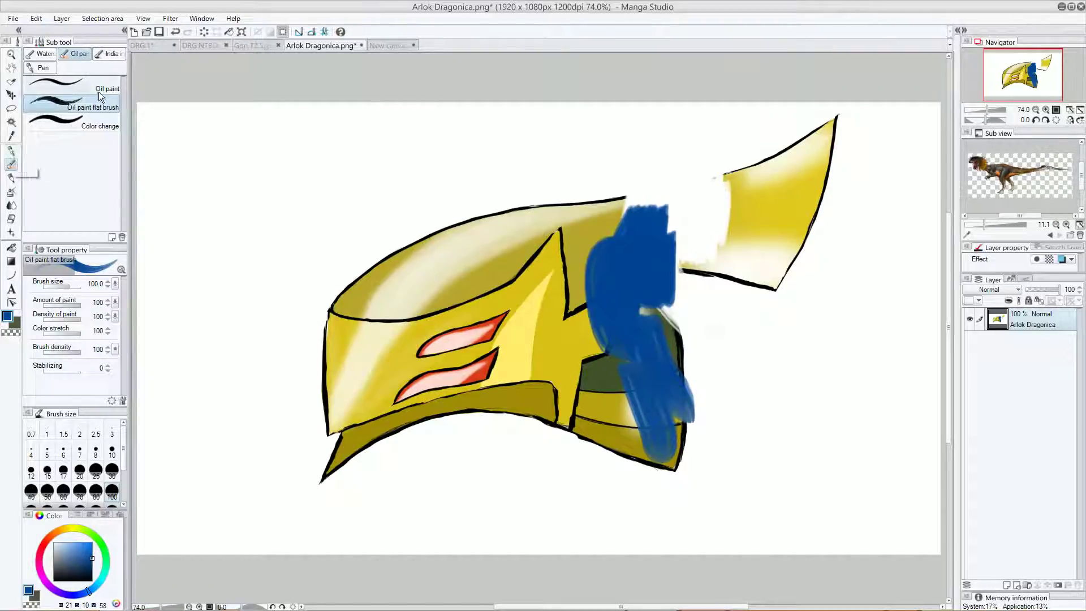
{"action": "left_click", "coordinate": [10, 150]}
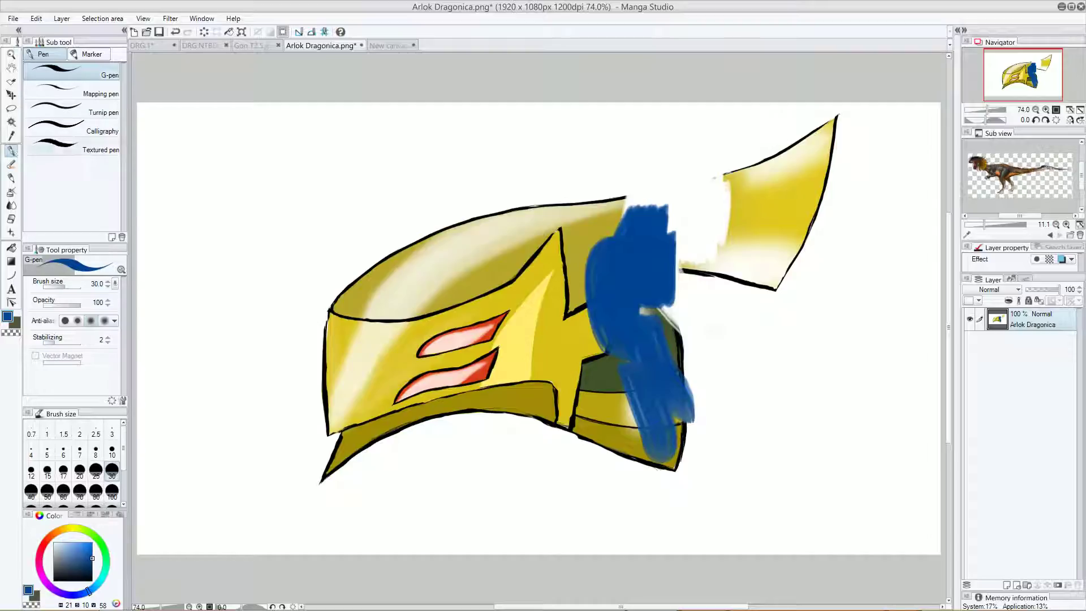
{"action": "left_click_drag", "start_coordinate": [327, 257], "coordinate": [482, 179]}
{"action": "mouse_move", "coordinate": [282, 280]}
{"action": "left_mouse_down"}
{"action": "mouse_move", "coordinate": [548, 139]}
{"action": "mouse_move", "coordinate": [582, 135]}
{"action": "left_mouse_up"}
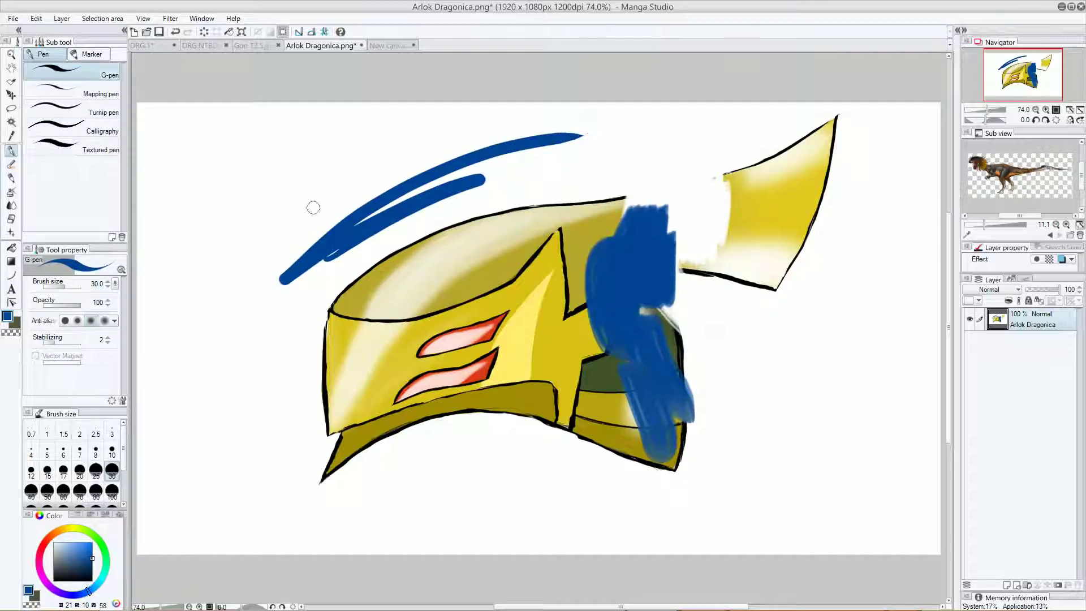
Draw thin blue test curves with the Mapping pen and S-shaped ones with the Calligraphy pen around the helmet.
{"action": "left_click", "coordinate": [100, 91]}
{"action": "mouse_move", "coordinate": [241, 159]}
{"action": "left_mouse_down"}
{"action": "mouse_move", "coordinate": [221, 370]}
{"action": "mouse_move", "coordinate": [342, 170]}
{"action": "left_mouse_up"}
{"action": "left_click", "coordinate": [97, 127]}
{"action": "mouse_move", "coordinate": [277, 148]}
{"action": "left_mouse_down"}
{"action": "mouse_move", "coordinate": [260, 193]}
{"action": "mouse_move", "coordinate": [281, 344]}
{"action": "mouse_move", "coordinate": [240, 414]}
{"action": "mouse_move", "coordinate": [262, 487]}
{"action": "mouse_move", "coordinate": [164, 553]}
{"action": "left_mouse_up"}
{"action": "left_click_drag", "start_coordinate": [553, 493], "coordinate": [471, 520]}
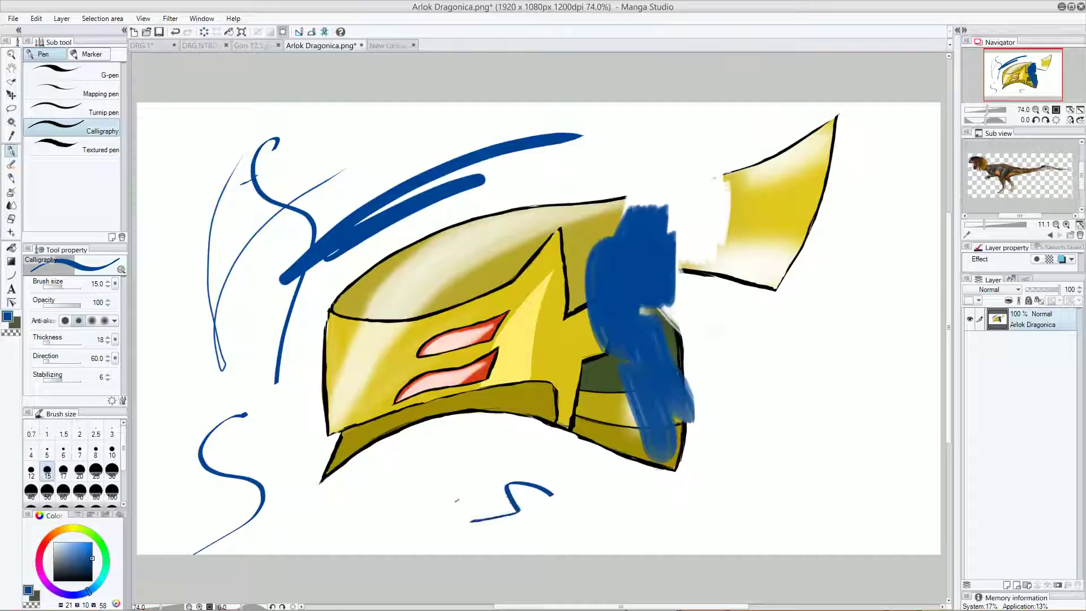
Undo all the pen and oil brush test strokes on the helmet drawing.
{"action": "key", "text": "ctrl+z"}
{"action": "key", "text": "ctrl+z"}
{"action": "key", "text": "ctrl+z"}
{"action": "key", "text": "ctrl+z"}
{"action": "key", "text": "ctrl+z"}
{"action": "key", "text": "ctrl+z"}
{"action": "key", "text": "ctrl+z"}
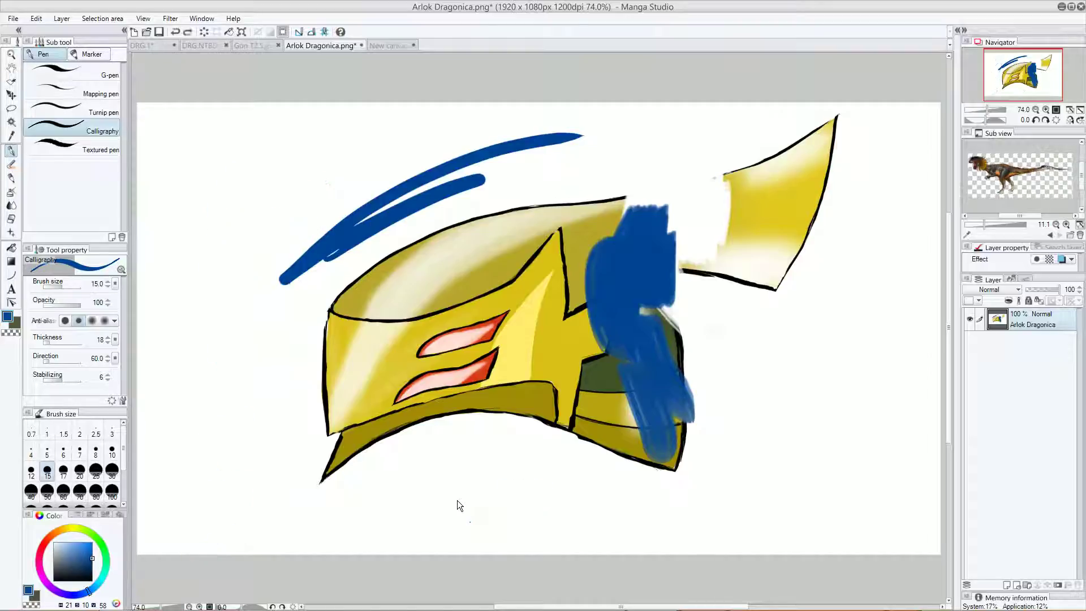
{"action": "key", "text": "ctrl+z"}
{"action": "key", "text": "ctrl+z"}
{"action": "key", "text": "ctrl+z"}
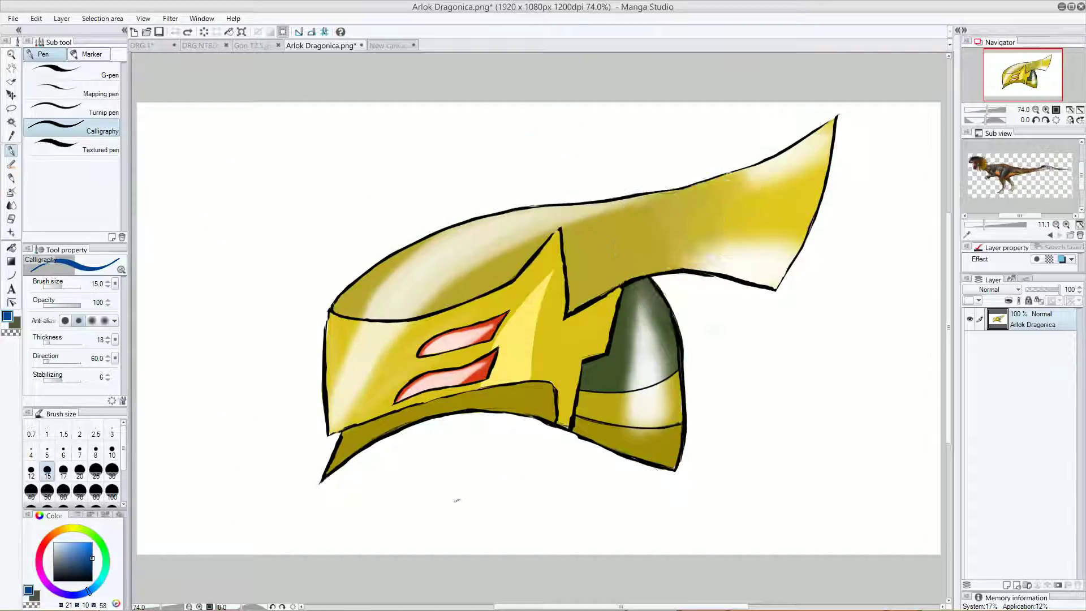
Scribble a small blue G-pen patch on the helmet's crest and undo it.
{"action": "left_click", "coordinate": [95, 71]}
{"action": "right_click", "coordinate": [95, 72]}
{"action": "key", "text": "Escape"}
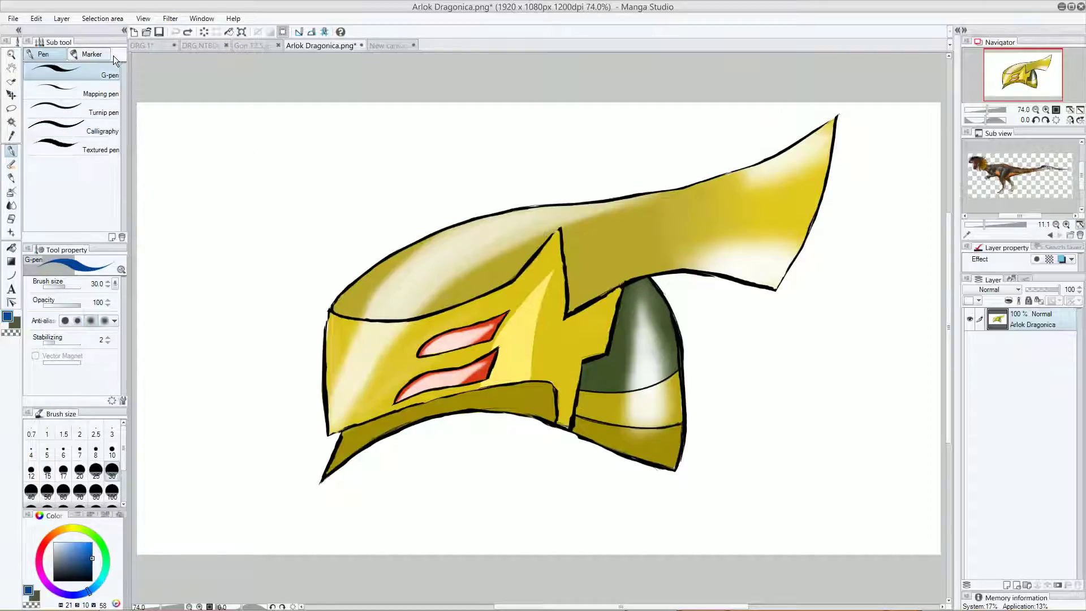
{"action": "mouse_move", "coordinate": [650, 227]}
{"action": "left_mouse_down"}
{"action": "mouse_move", "coordinate": [642, 233]}
{"action": "mouse_move", "coordinate": [690, 203]}
{"action": "left_mouse_up"}
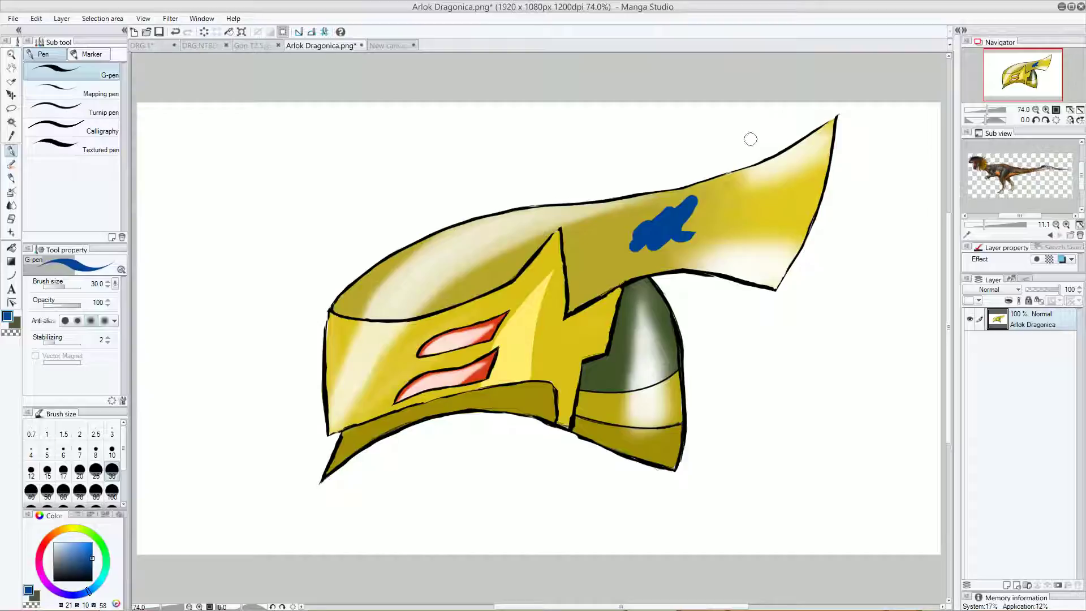
{"action": "key", "text": "ctrl+z"}
{"action": "key", "text": "ctrl+z"}
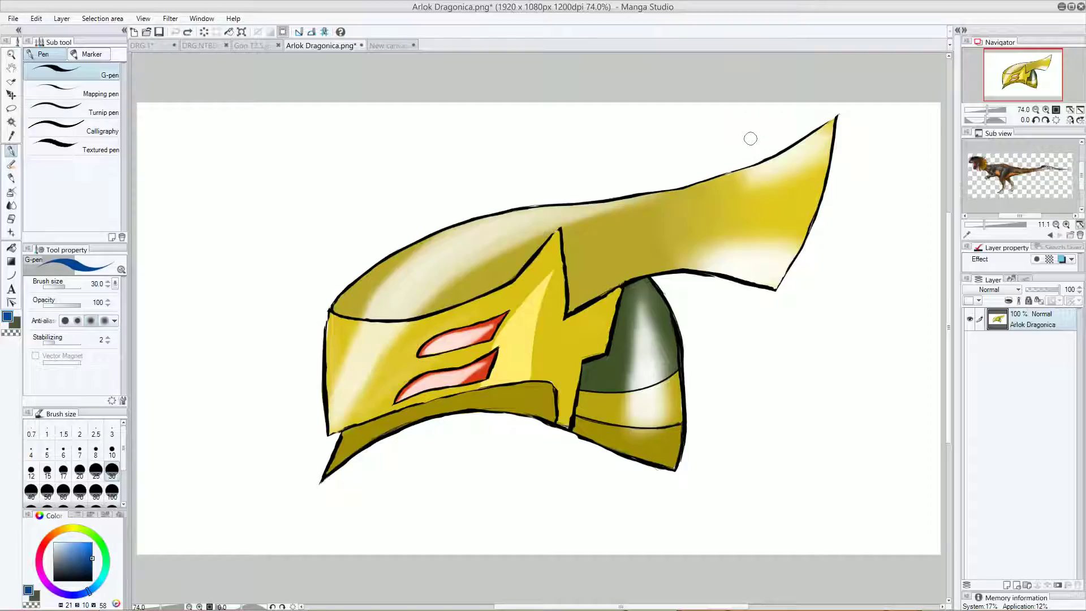
Blend the light and dark yellow areas on the helmet's side and top with the Finger tip tool at size 30.
{"action": "left_click", "coordinate": [13, 204]}
{"action": "left_click", "coordinate": [11, 194]}
{"action": "left_click", "coordinate": [16, 202]}
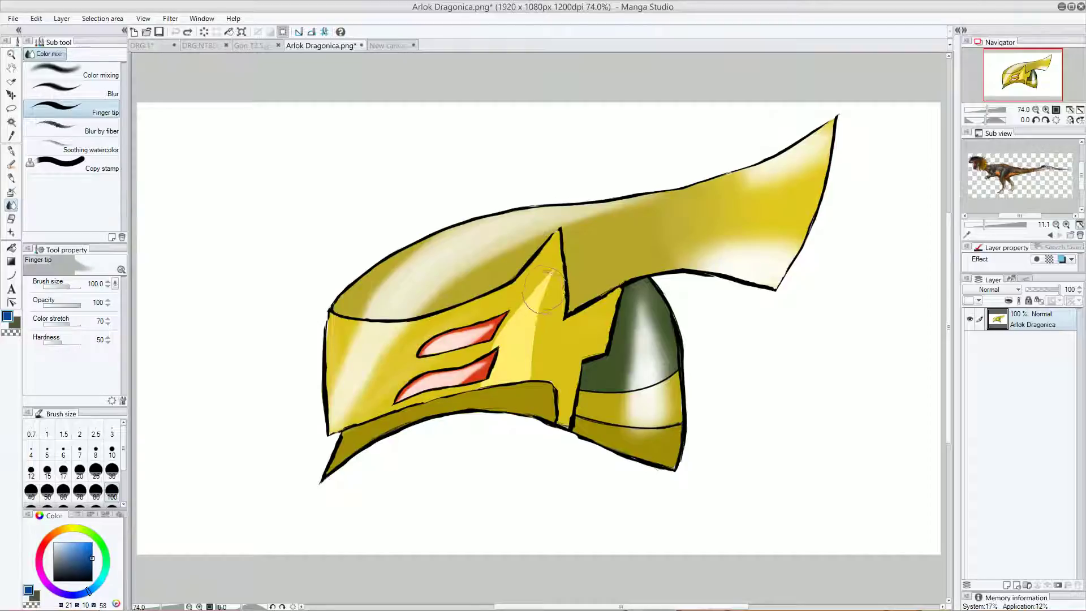
{"action": "left_click", "coordinate": [112, 470]}
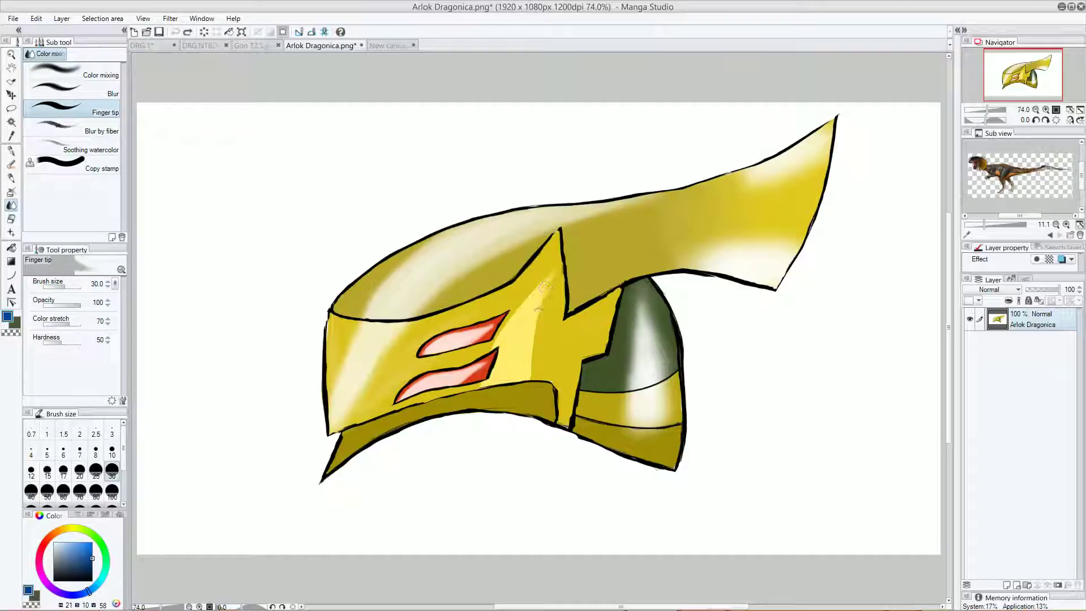
{"action": "mouse_move", "coordinate": [527, 362]}
{"action": "left_mouse_down"}
{"action": "mouse_move", "coordinate": [540, 279]}
{"action": "mouse_move", "coordinate": [501, 335]}
{"action": "mouse_move", "coordinate": [544, 282]}
{"action": "mouse_move", "coordinate": [523, 364]}
{"action": "left_mouse_up"}
{"action": "mouse_move", "coordinate": [536, 327]}
{"action": "left_mouse_down"}
{"action": "mouse_move", "coordinate": [525, 367]}
{"action": "mouse_move", "coordinate": [532, 299]}
{"action": "mouse_move", "coordinate": [556, 274]}
{"action": "mouse_move", "coordinate": [526, 301]}
{"action": "mouse_move", "coordinate": [566, 262]}
{"action": "mouse_move", "coordinate": [521, 368]}
{"action": "left_mouse_up"}
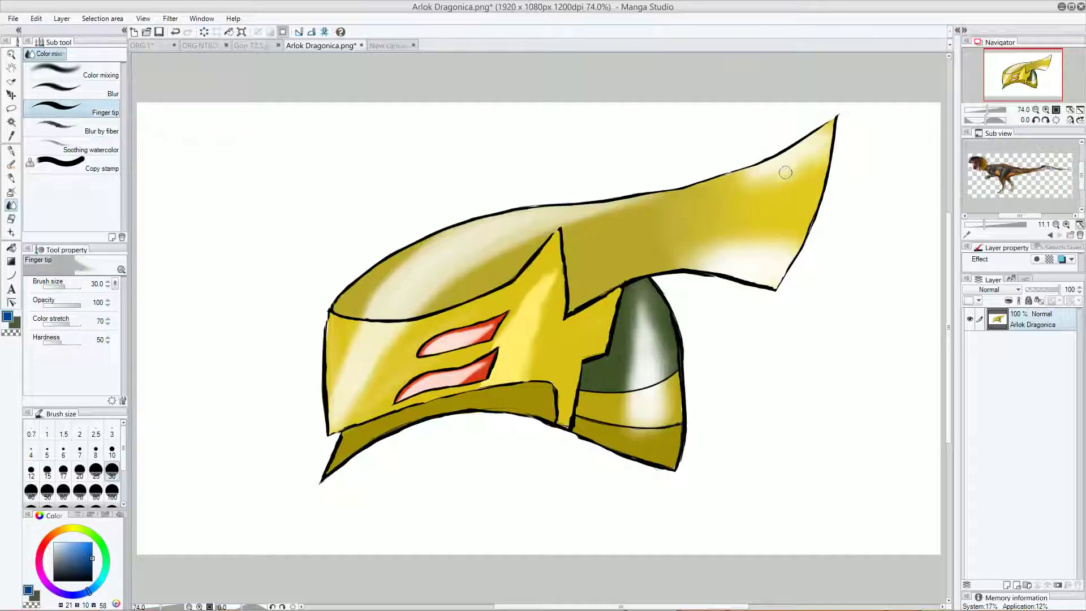
{"action": "left_click_drag", "start_coordinate": [462, 273], "coordinate": [416, 304]}
Try a Finger tip smear down across the crest, undo it, and smooth the light yellow shading on the helmet's side.
{"action": "mouse_move", "coordinate": [667, 188]}
{"action": "left_mouse_down"}
{"action": "mouse_move", "coordinate": [654, 218]}
{"action": "mouse_move", "coordinate": [686, 311]}
{"action": "mouse_move", "coordinate": [652, 162]}
{"action": "mouse_move", "coordinate": [714, 359]}
{"action": "left_mouse_up"}
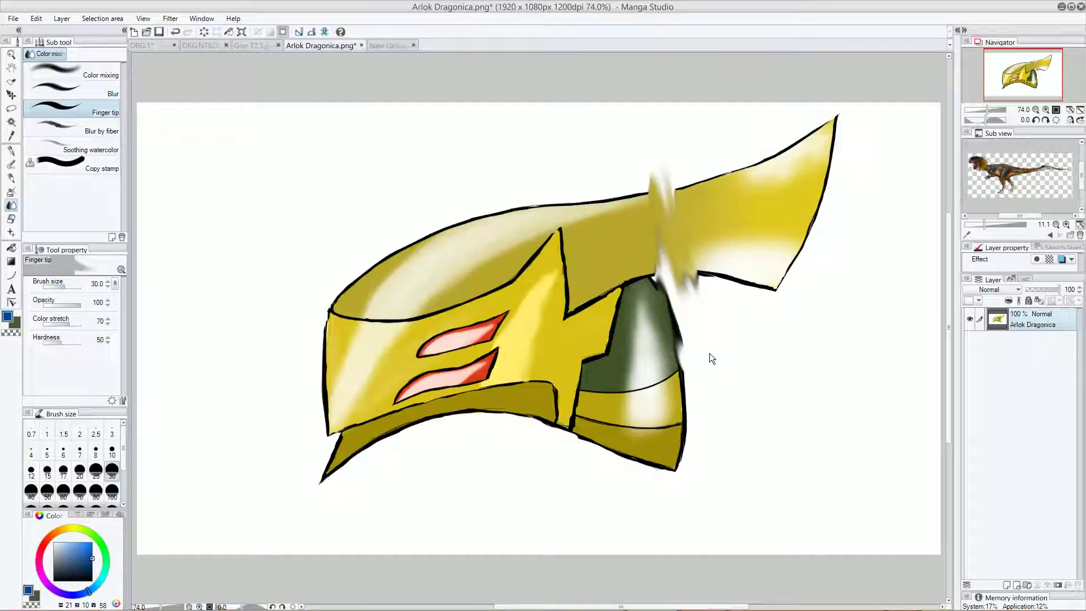
{"action": "key", "text": "ctrl+z"}
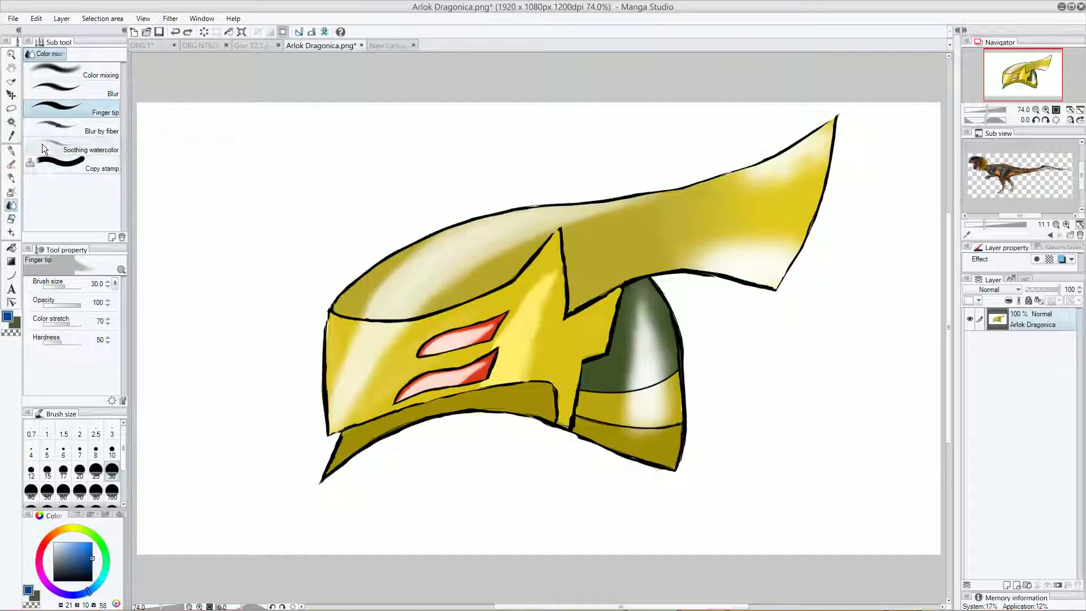
{"action": "left_click_drag", "start_coordinate": [535, 304], "coordinate": [525, 354]}
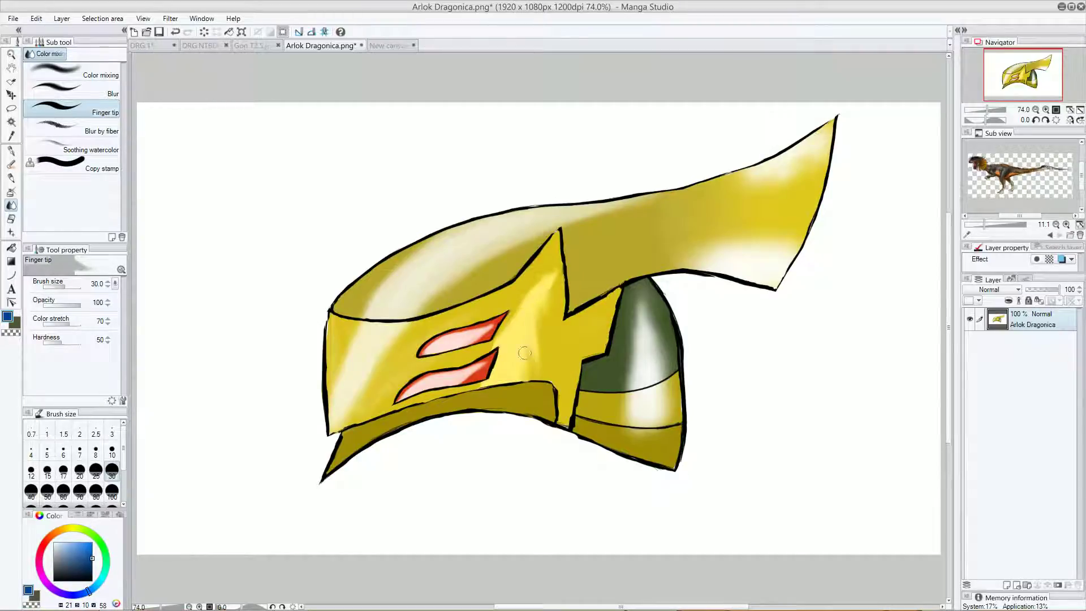
Return to the blank New canvas with the oil paint flat brush and enlarge the dinosaur reference to 50%, framing its head.
{"action": "left_click", "coordinate": [13, 166]}
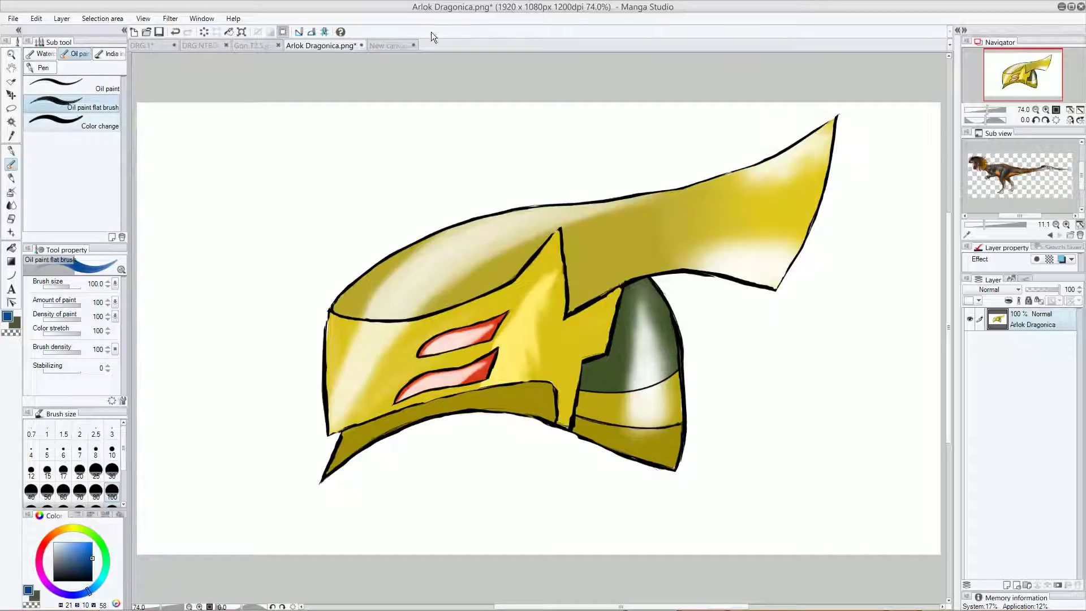
{"action": "left_click", "coordinate": [378, 46]}
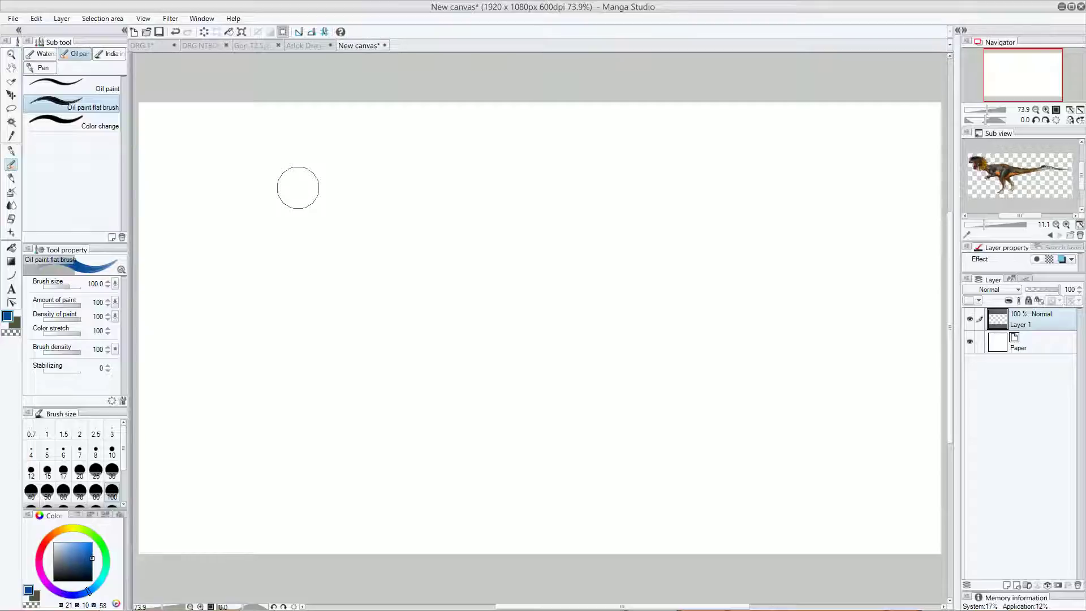
{"action": "left_click_drag", "start_coordinate": [1018, 184], "coordinate": [1024, 180]}
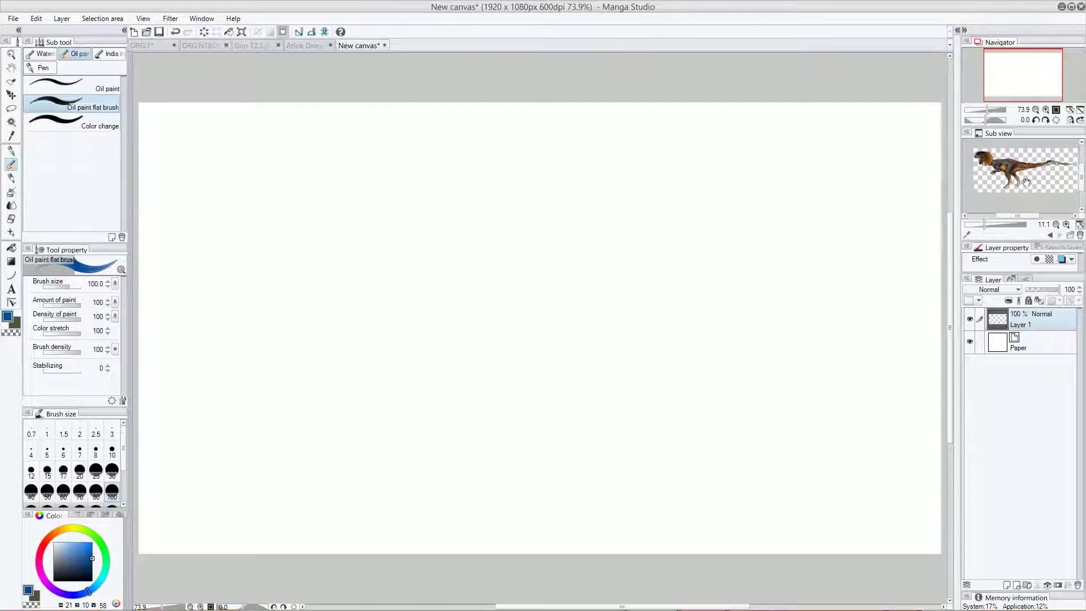
{"action": "left_click", "coordinate": [1066, 224]}
{"action": "left_click", "coordinate": [1066, 225]}
{"action": "left_click", "coordinate": [1066, 225]}
{"action": "left_click", "coordinate": [1067, 225]}
{"action": "left_click_drag", "start_coordinate": [1006, 176], "coordinate": [1036, 182]}
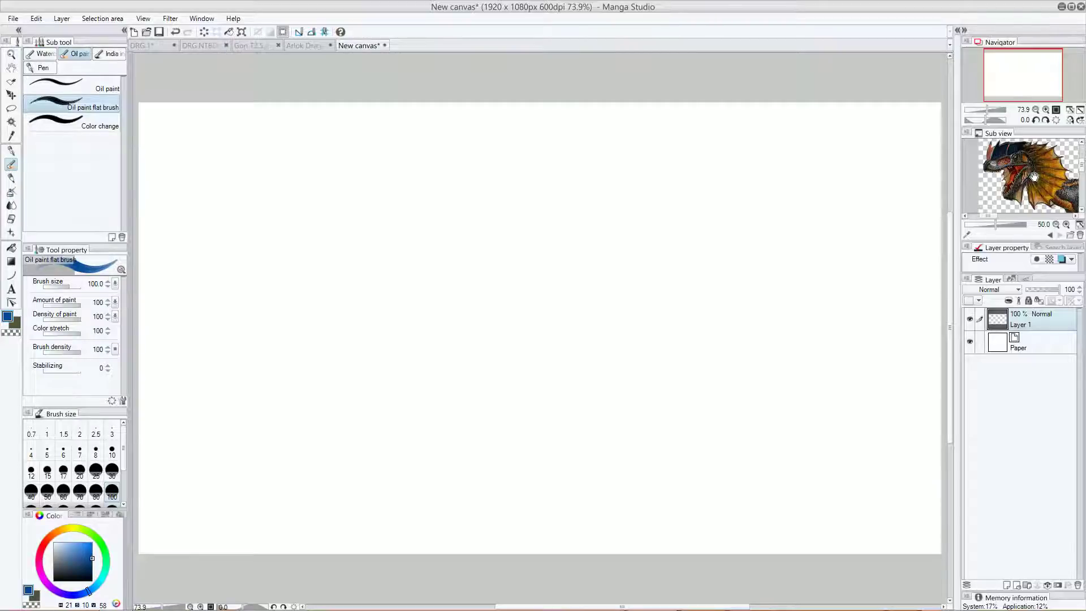
{"action": "left_click_drag", "start_coordinate": [1034, 177], "coordinate": [1053, 206]}
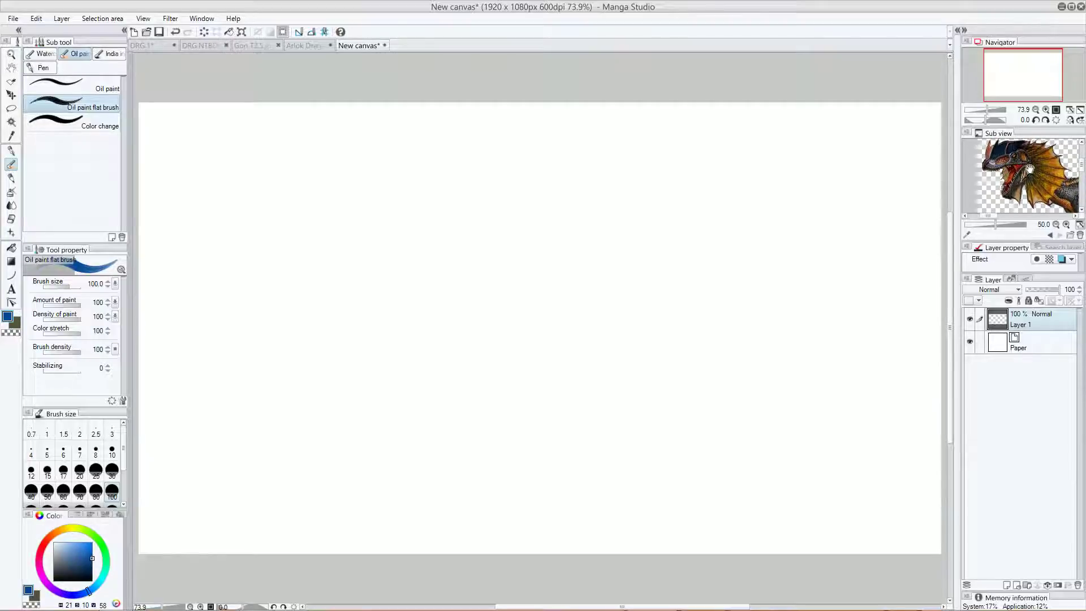
{"action": "left_click_drag", "start_coordinate": [1043, 161], "coordinate": [1025, 174]}
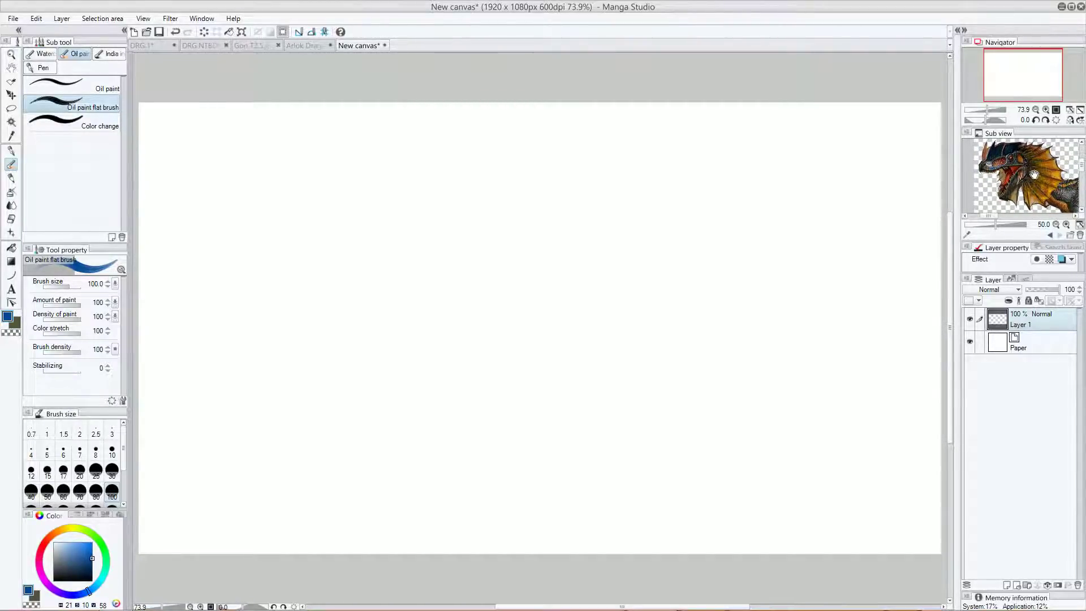
Widen the palette area holding the reference image, enlarge the dinosaur to 50%, and shift the view toward its head.
{"action": "left_click_drag", "start_coordinate": [962, 180], "coordinate": [650, 192]}
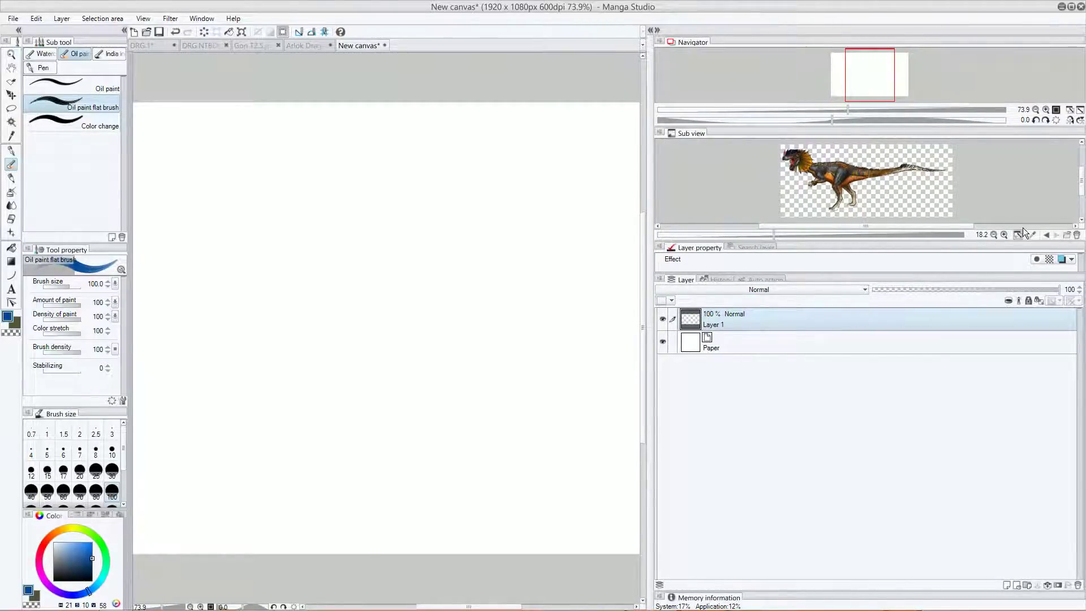
{"action": "left_click", "coordinate": [1005, 233]}
{"action": "left_click", "coordinate": [1005, 233]}
{"action": "left_click", "coordinate": [1005, 233]}
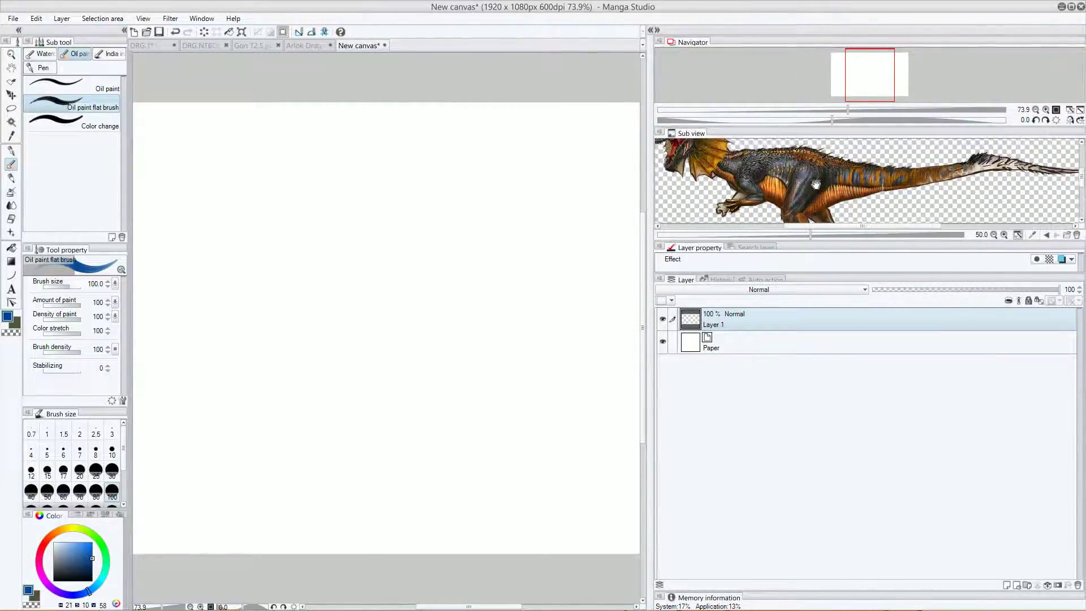
{"action": "left_click", "coordinate": [702, 228]}
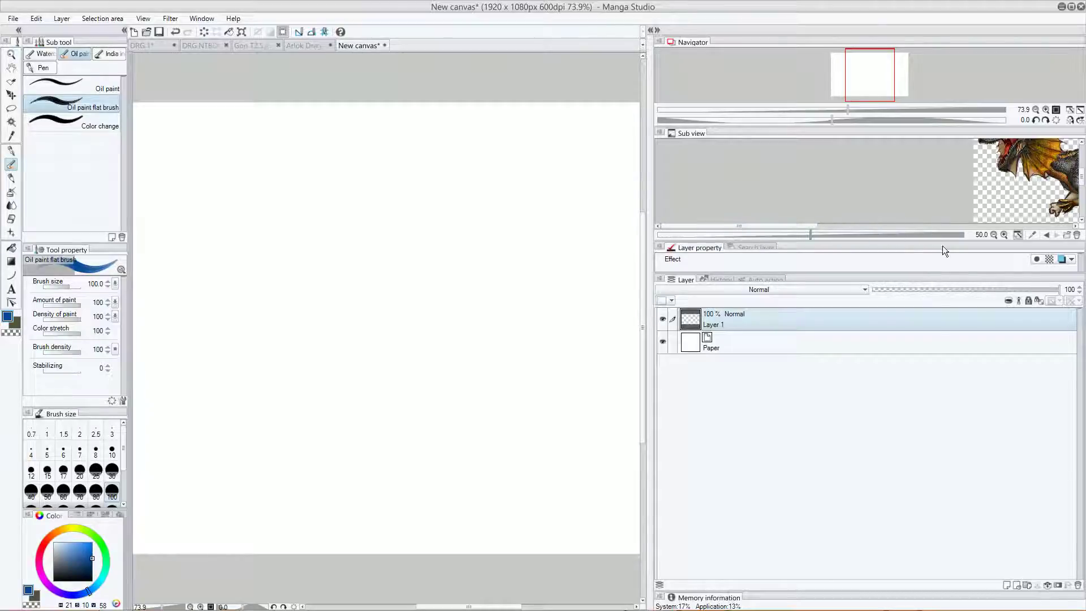
Make the reference image area taller and enlarge the dinosaur to 150%.
{"action": "left_click_drag", "start_coordinate": [962, 241], "coordinate": [965, 333]}
{"action": "left_click_drag", "start_coordinate": [869, 196], "coordinate": [845, 211]}
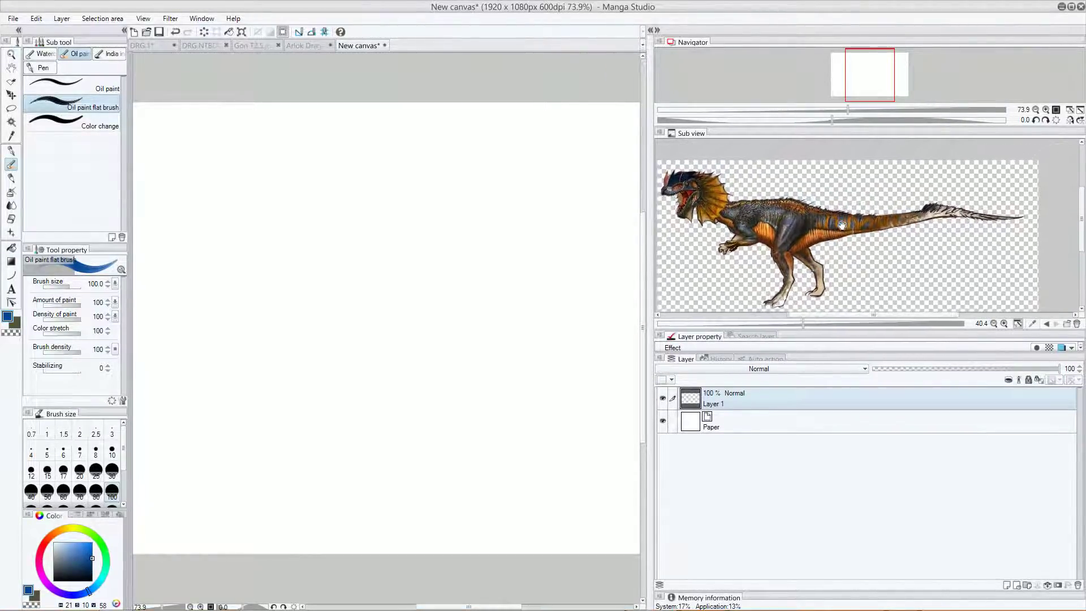
{"action": "left_click", "coordinate": [1005, 323]}
{"action": "left_click", "coordinate": [1004, 323]}
{"action": "left_click", "coordinate": [1005, 322]}
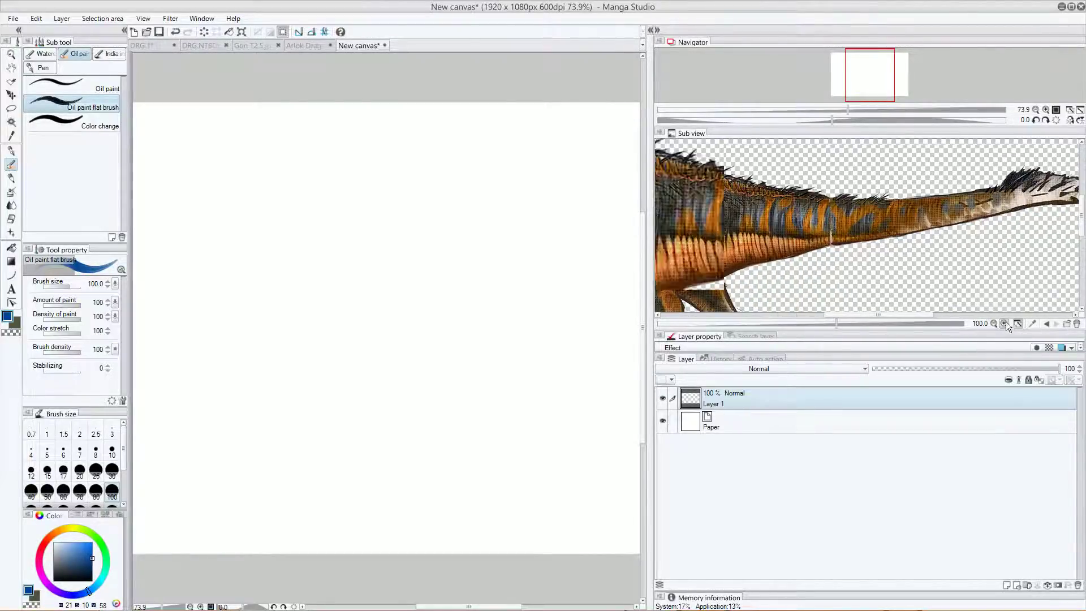
{"action": "left_click", "coordinate": [1005, 323]}
Examine the enlarged dinosaur reference along its body, from the tail to the head and frill.
{"action": "left_click_drag", "start_coordinate": [896, 200], "coordinate": [900, 209]}
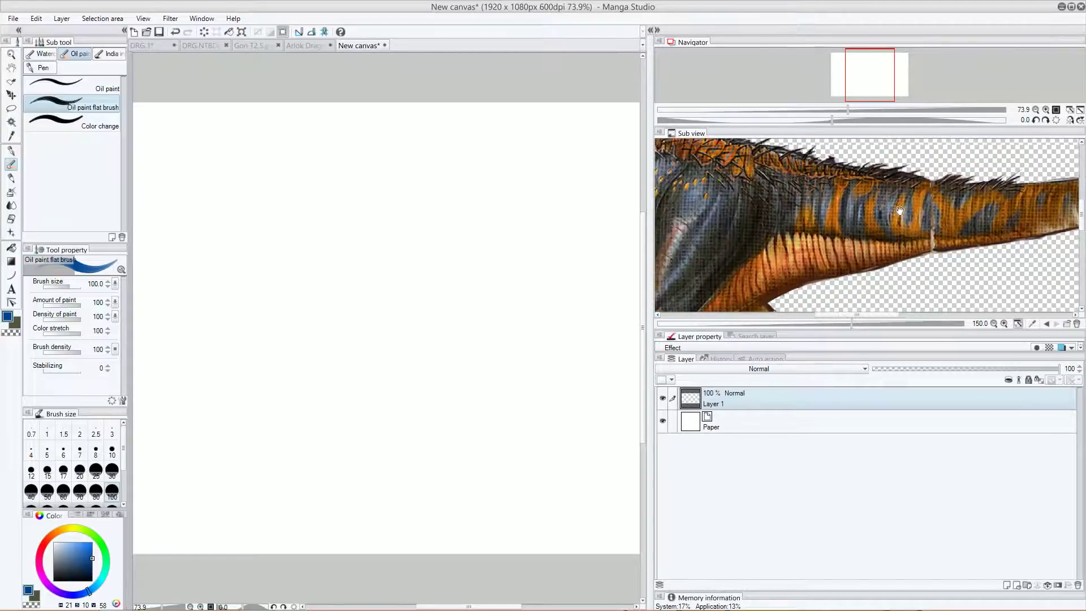
{"action": "left_click_drag", "start_coordinate": [735, 214], "coordinate": [893, 250]}
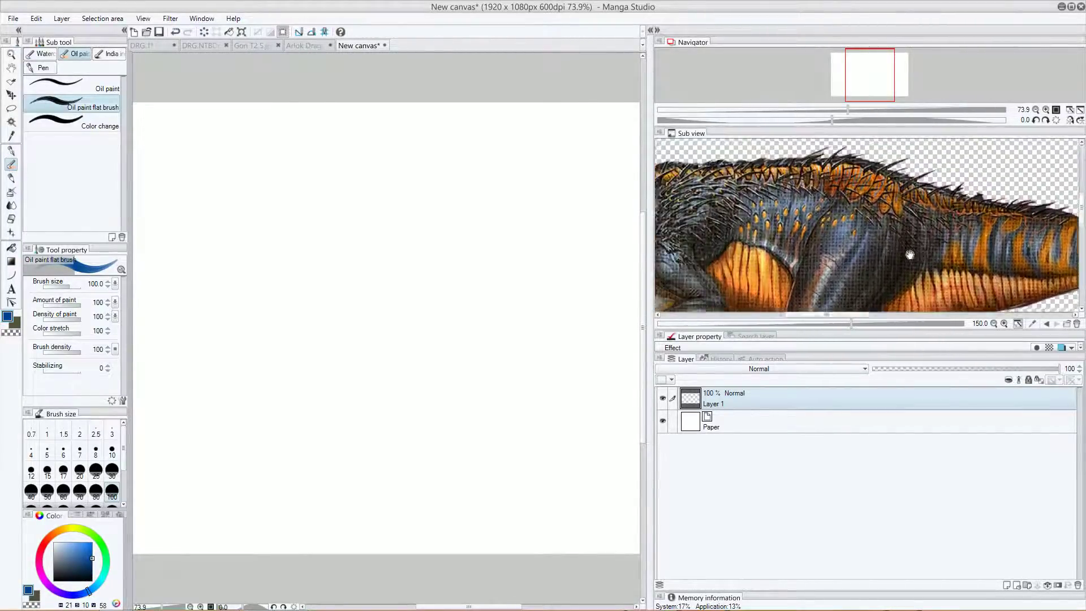
{"action": "left_click_drag", "start_coordinate": [769, 232], "coordinate": [862, 228]}
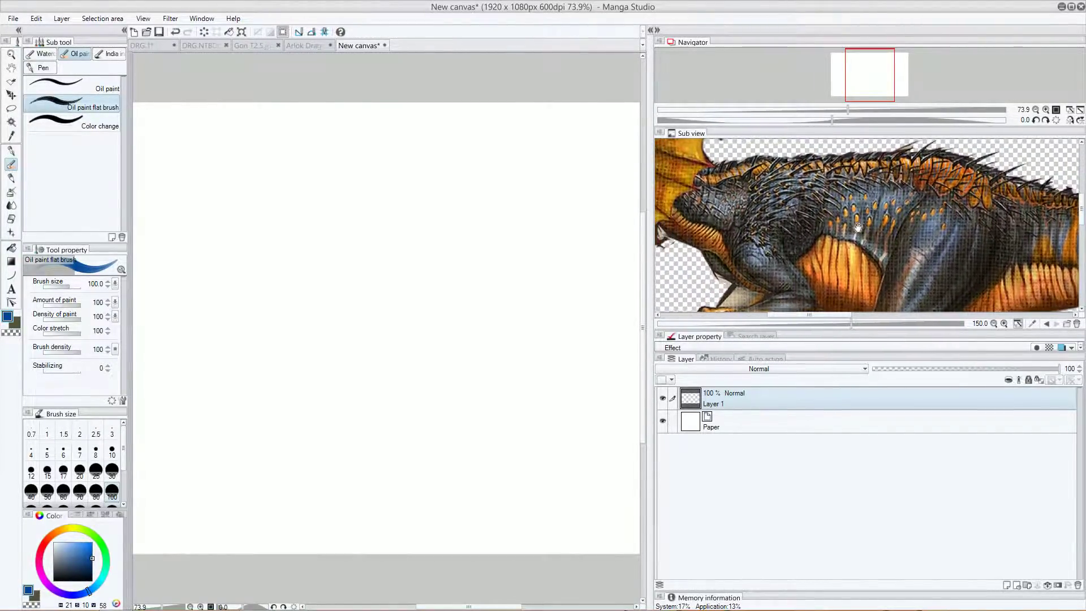
{"action": "left_click_drag", "start_coordinate": [793, 232], "coordinate": [868, 250]}
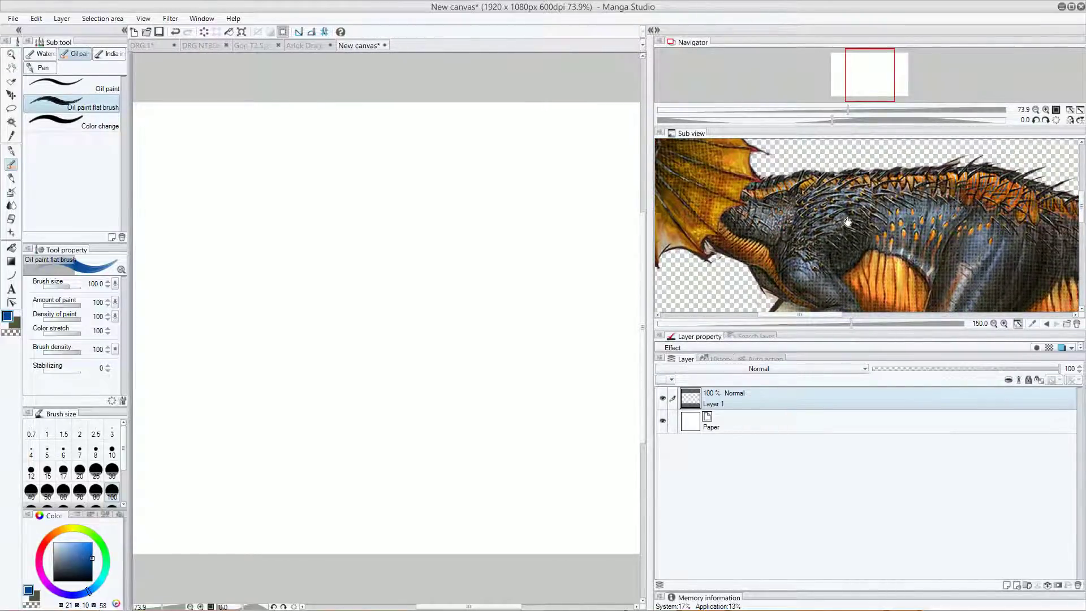
{"action": "left_click_drag", "start_coordinate": [798, 233], "coordinate": [879, 230]}
{"action": "left_click_drag", "start_coordinate": [831, 203], "coordinate": [894, 245]}
{"action": "left_click_drag", "start_coordinate": [748, 175], "coordinate": [810, 224]}
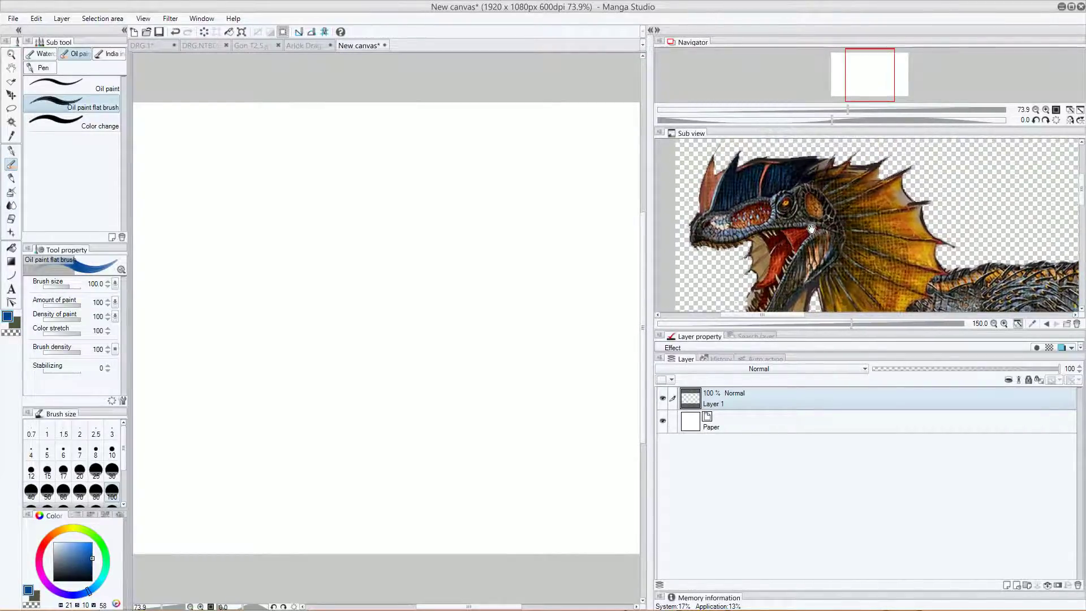
{"action": "left_click_drag", "start_coordinate": [721, 212], "coordinate": [751, 191]}
{"action": "mouse_move", "coordinate": [845, 235]}
{"action": "left_mouse_down"}
{"action": "mouse_move", "coordinate": [818, 212]}
{"action": "mouse_move", "coordinate": [815, 195]}
{"action": "mouse_move", "coordinate": [827, 234]}
{"action": "left_mouse_up"}
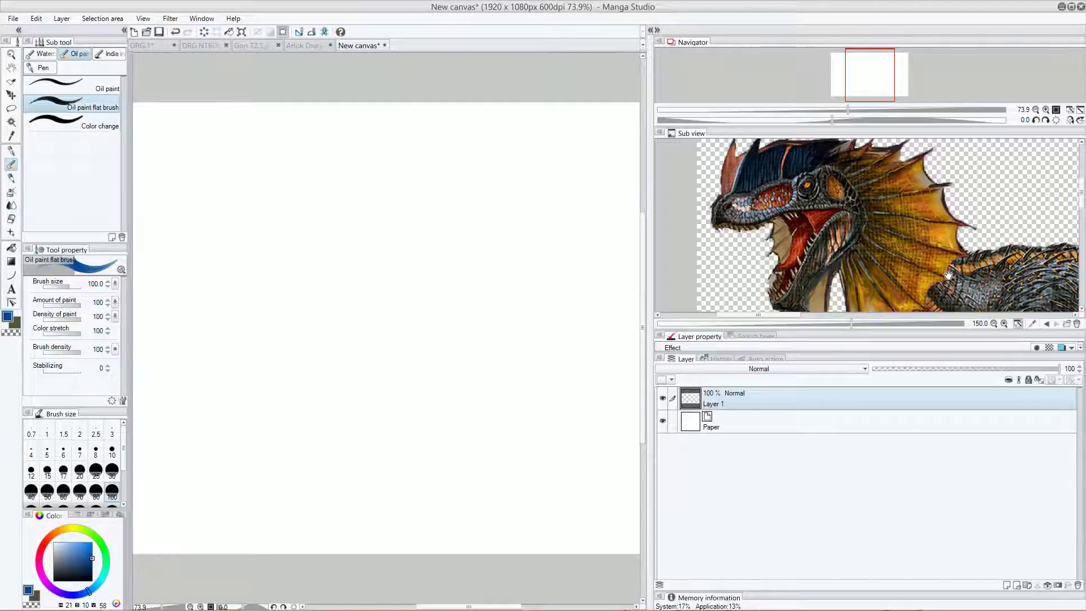
Narrow the palette area to widen the canvas view, show the whole dinosaur reference, and shorten the reference image area.
{"action": "left_click_drag", "start_coordinate": [654, 199], "coordinate": [657, 199]}
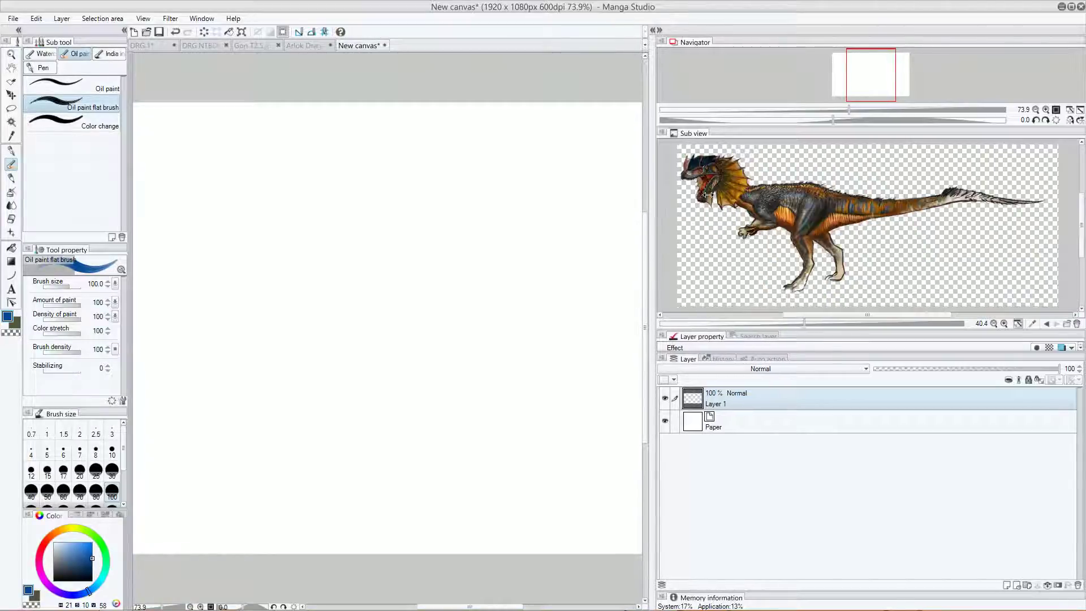
{"action": "left_click_drag", "start_coordinate": [789, 191], "coordinate": [971, 206]}
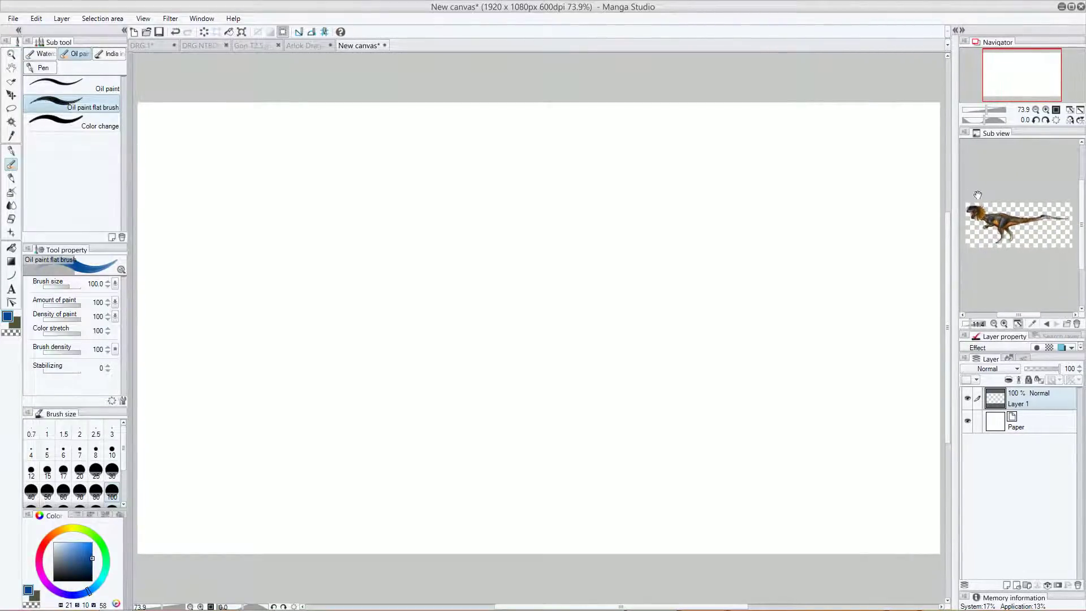
{"action": "left_click", "coordinate": [1056, 315]}
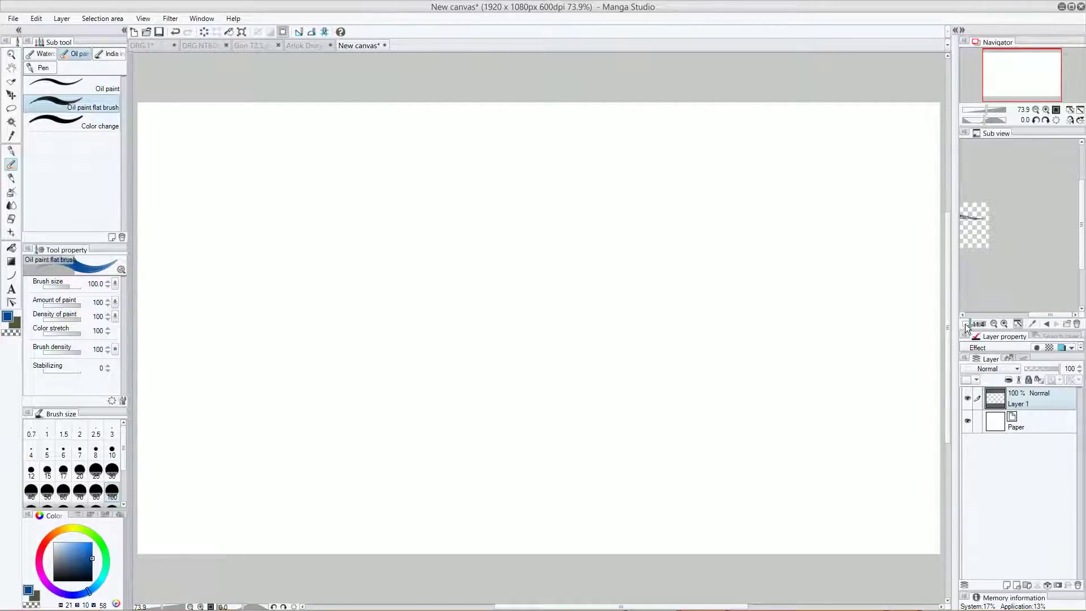
{"action": "left_click_drag", "start_coordinate": [1042, 328], "coordinate": [1035, 222]}
{"action": "left_click_drag", "start_coordinate": [1051, 352], "coordinate": [1053, 247]}
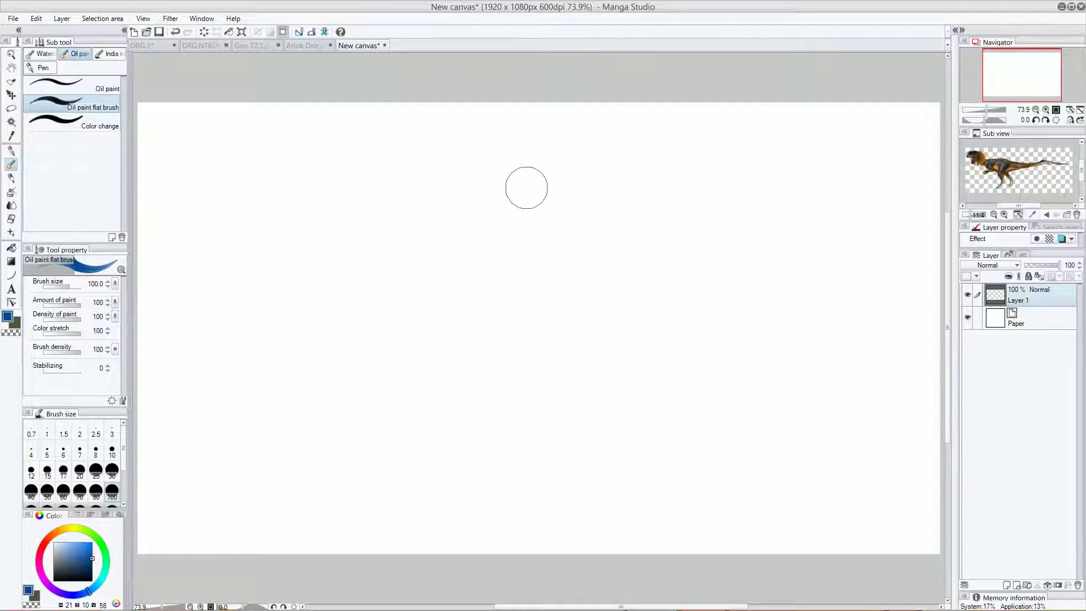
Paint a solid blue block with the size 100 flat brush, surround it with a darker blue frame, and fill its lower edge.
{"action": "mouse_move", "coordinate": [255, 290]}
{"action": "left_mouse_down"}
{"action": "mouse_move", "coordinate": [361, 287]}
{"action": "mouse_move", "coordinate": [352, 382]}
{"action": "mouse_move", "coordinate": [251, 367]}
{"action": "mouse_move", "coordinate": [247, 306]}
{"action": "mouse_move", "coordinate": [289, 283]}
{"action": "mouse_move", "coordinate": [279, 295]}
{"action": "mouse_move", "coordinate": [288, 322]}
{"action": "mouse_move", "coordinate": [341, 311]}
{"action": "mouse_move", "coordinate": [324, 371]}
{"action": "mouse_move", "coordinate": [277, 330]}
{"action": "mouse_move", "coordinate": [360, 296]}
{"action": "left_mouse_up"}
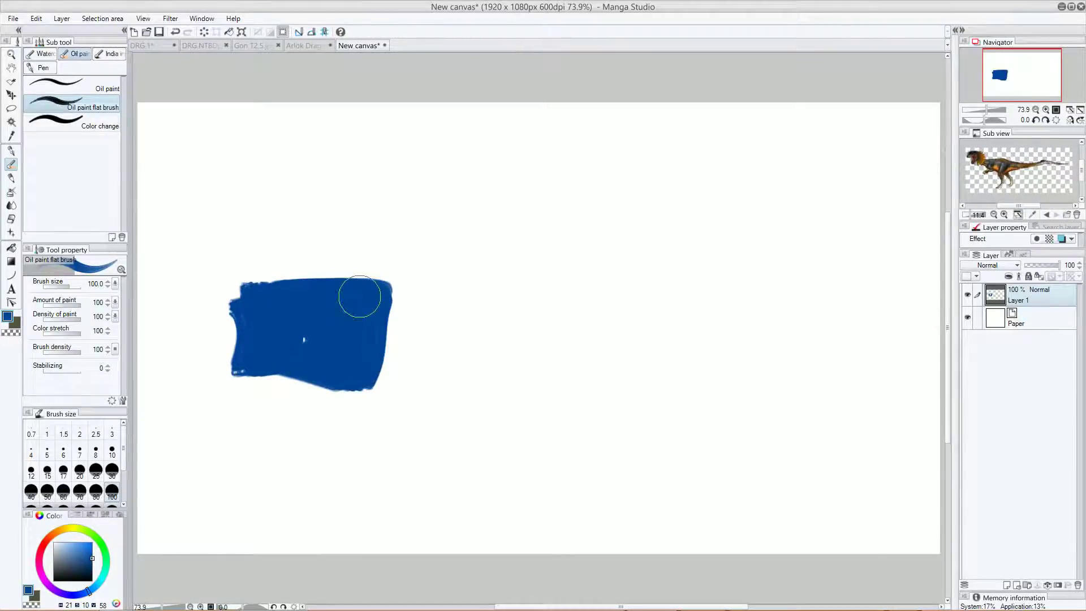
{"action": "left_click", "coordinate": [92, 564]}
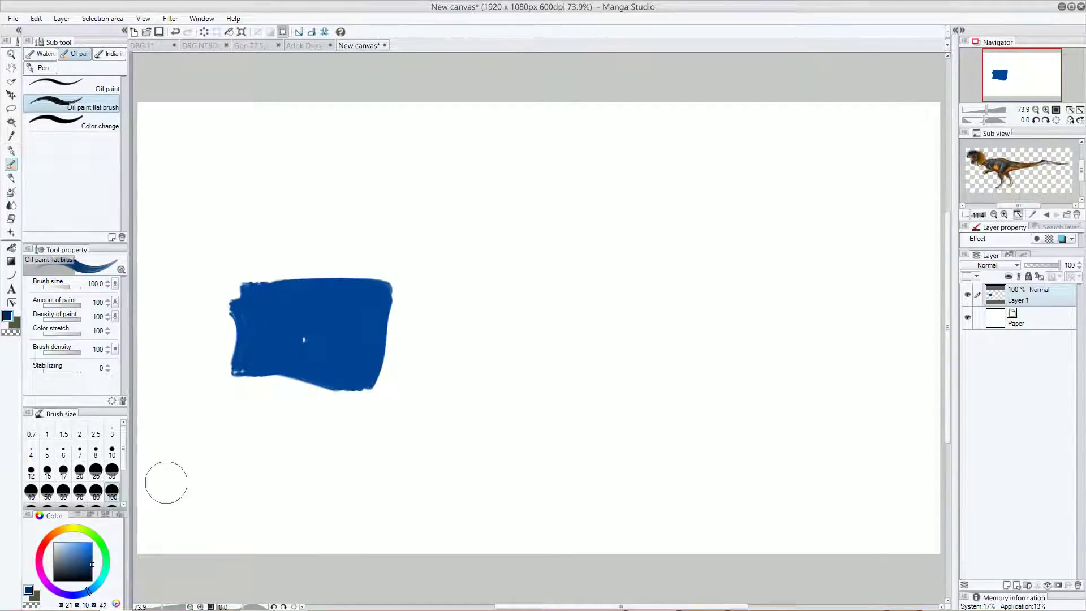
{"action": "mouse_move", "coordinate": [223, 376]}
{"action": "left_mouse_down"}
{"action": "mouse_move", "coordinate": [233, 122]}
{"action": "mouse_move", "coordinate": [251, 106]}
{"action": "mouse_move", "coordinate": [807, 112]}
{"action": "mouse_move", "coordinate": [796, 219]}
{"action": "mouse_move", "coordinate": [823, 415]}
{"action": "mouse_move", "coordinate": [413, 414]}
{"action": "mouse_move", "coordinate": [269, 401]}
{"action": "mouse_move", "coordinate": [201, 393]}
{"action": "left_mouse_up"}
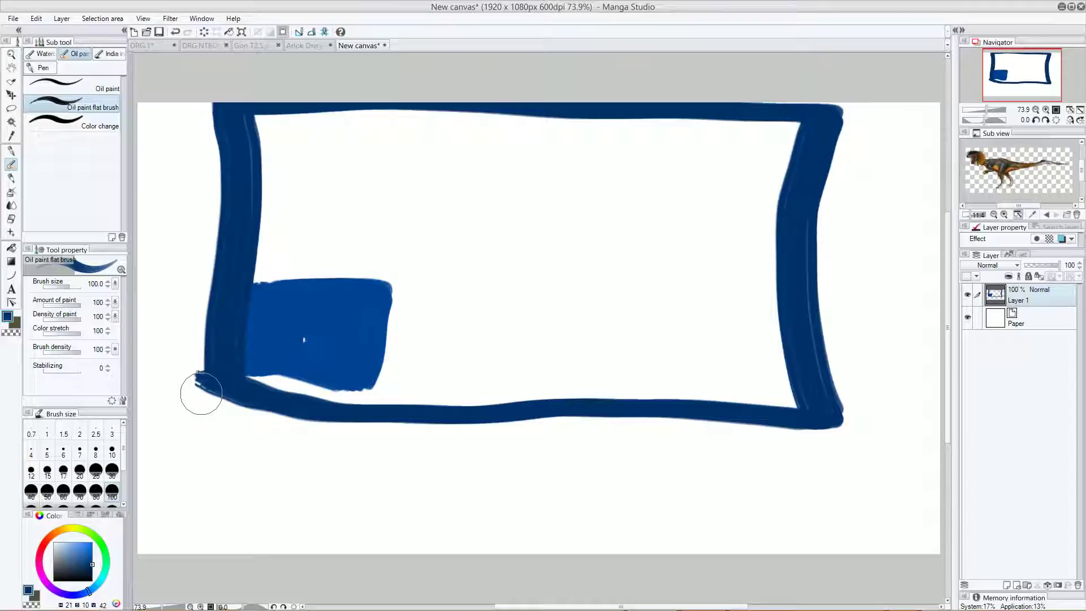
{"action": "mouse_move", "coordinate": [311, 349]}
{"action": "left_mouse_down"}
{"action": "mouse_move", "coordinate": [263, 372]}
{"action": "mouse_move", "coordinate": [313, 371]}
{"action": "mouse_move", "coordinate": [344, 388]}
{"action": "mouse_move", "coordinate": [281, 394]}
{"action": "mouse_move", "coordinate": [301, 353]}
{"action": "mouse_move", "coordinate": [279, 371]}
{"action": "left_mouse_up"}
Dab four white marks on the blue block and paint a white band between them.
{"action": "left_click_drag", "start_coordinate": [57, 561], "coordinate": [48, 528]}
{"action": "left_click", "coordinate": [278, 340]}
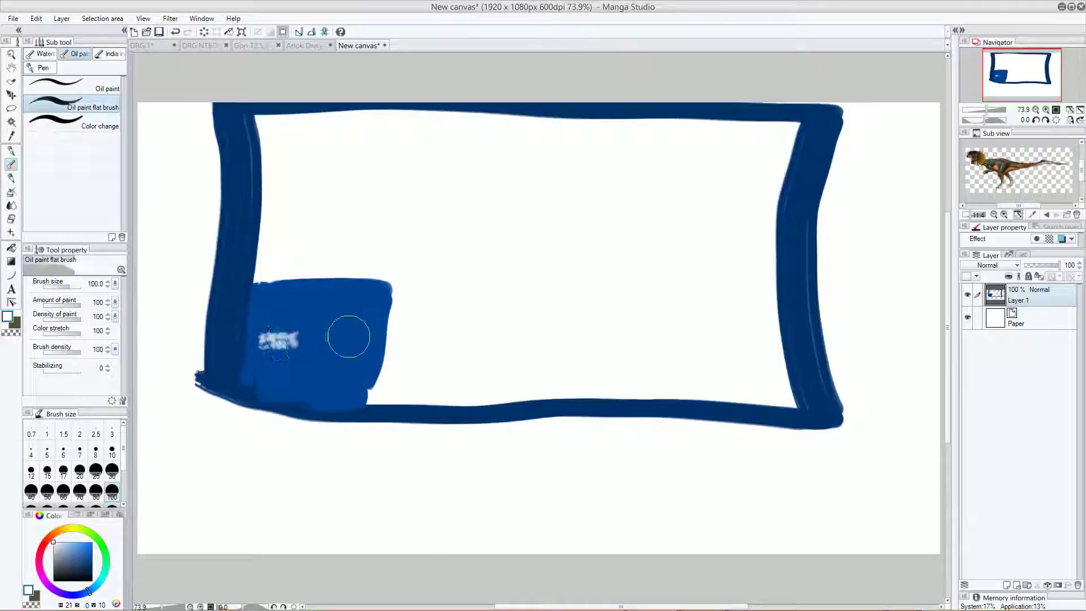
{"action": "left_click", "coordinate": [346, 340]}
{"action": "left_click", "coordinate": [339, 378]}
{"action": "left_click", "coordinate": [281, 378]}
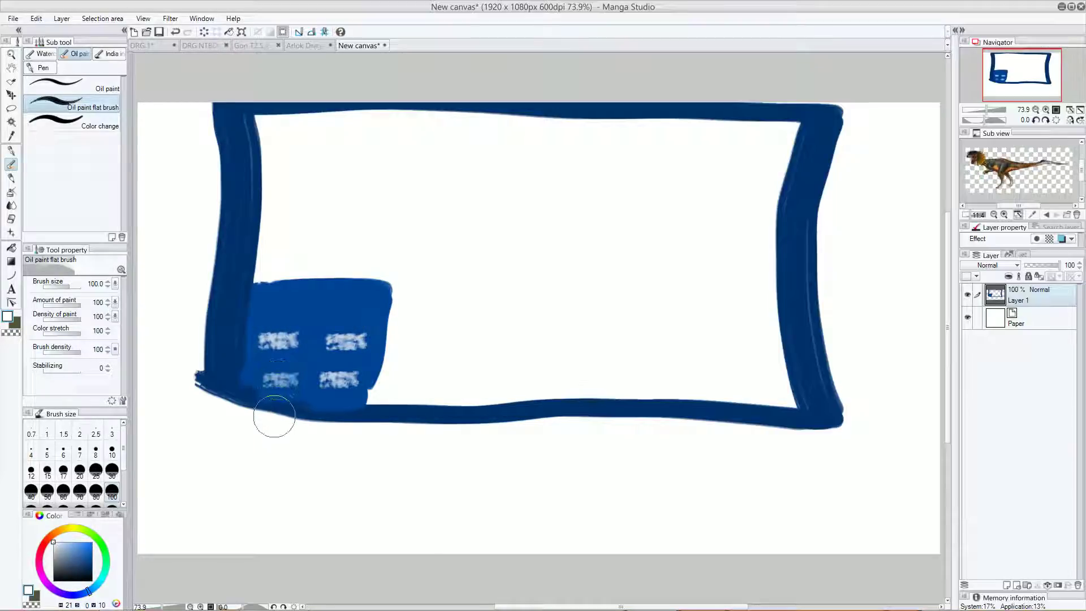
{"action": "mouse_move", "coordinate": [266, 354]}
{"action": "left_mouse_down"}
{"action": "mouse_move", "coordinate": [330, 360]}
{"action": "mouse_move", "coordinate": [295, 365]}
{"action": "left_mouse_up"}
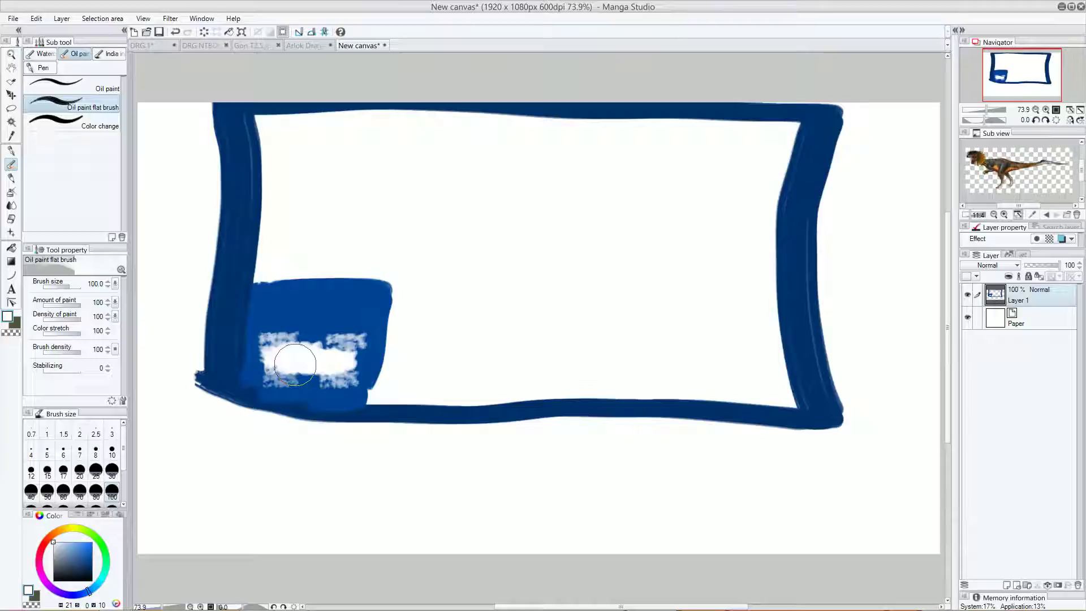
Scribble bright blue strokes across the inside of the frame and clear all paint from Layer 1.
{"action": "left_click_drag", "start_coordinate": [85, 559], "coordinate": [92, 546]}
{"action": "mouse_move", "coordinate": [280, 127]}
{"action": "left_mouse_down"}
{"action": "mouse_move", "coordinate": [273, 158]}
{"action": "mouse_move", "coordinate": [305, 246]}
{"action": "mouse_move", "coordinate": [363, 175]}
{"action": "mouse_move", "coordinate": [362, 258]}
{"action": "mouse_move", "coordinate": [732, 359]}
{"action": "mouse_move", "coordinate": [706, 310]}
{"action": "mouse_move", "coordinate": [543, 243]}
{"action": "mouse_move", "coordinate": [413, 346]}
{"action": "mouse_move", "coordinate": [396, 317]}
{"action": "mouse_move", "coordinate": [556, 314]}
{"action": "left_mouse_up"}
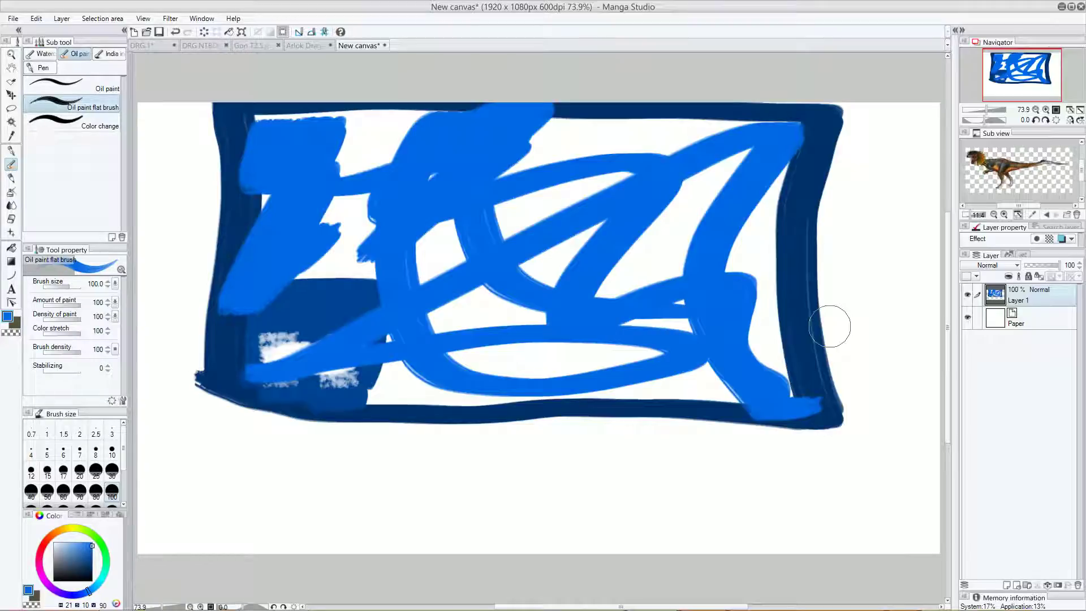
{"action": "mouse_move", "coordinate": [351, 201]}
{"action": "left_mouse_down"}
{"action": "mouse_move", "coordinate": [333, 139]}
{"action": "mouse_move", "coordinate": [378, 125]}
{"action": "mouse_move", "coordinate": [322, 177]}
{"action": "mouse_move", "coordinate": [401, 129]}
{"action": "mouse_move", "coordinate": [348, 217]}
{"action": "mouse_move", "coordinate": [352, 191]}
{"action": "mouse_move", "coordinate": [343, 281]}
{"action": "mouse_move", "coordinate": [409, 339]}
{"action": "left_mouse_up"}
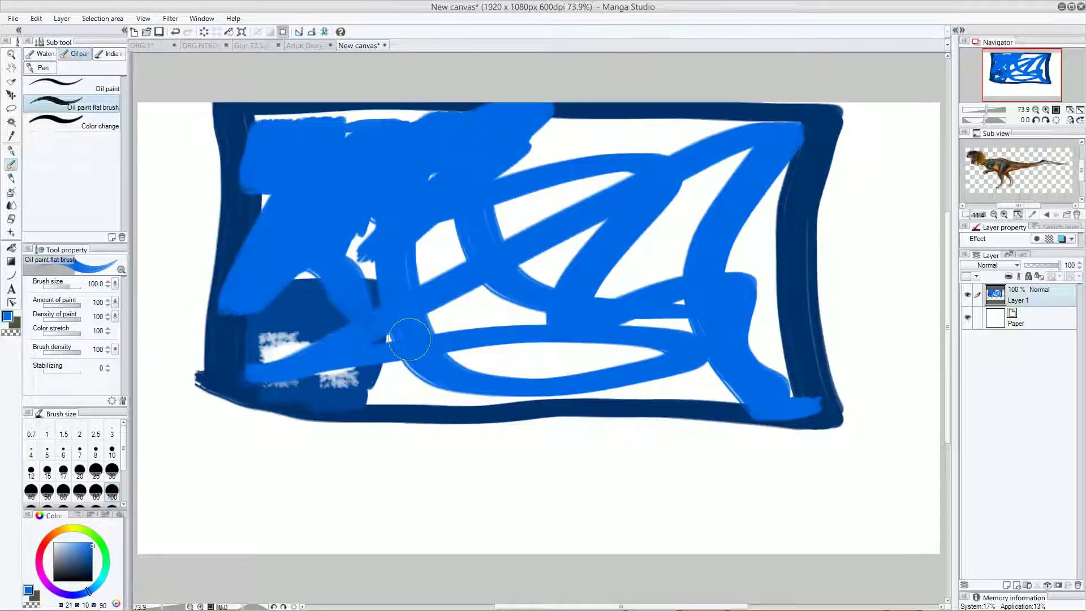
{"action": "left_click", "coordinate": [36, 18]}
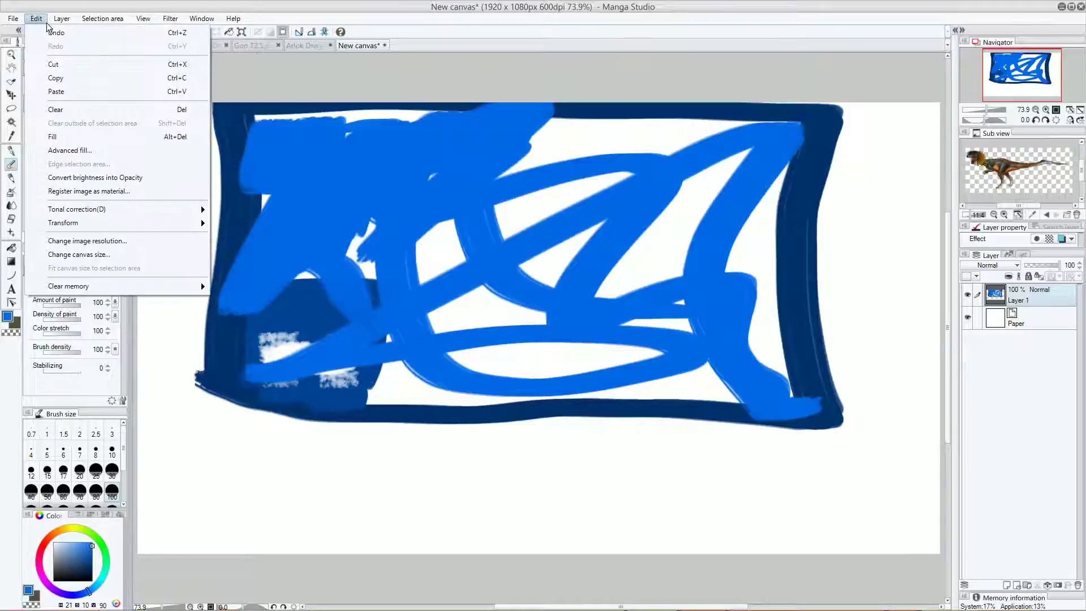
{"action": "left_click", "coordinate": [55, 109]}
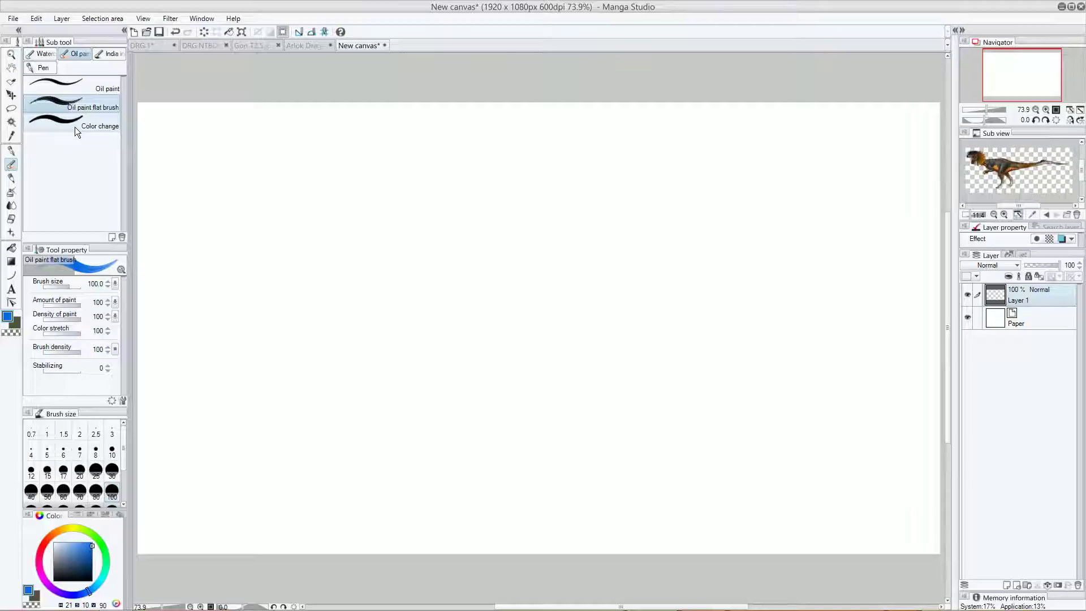
Enlarge the dinosaur reference to 50% and frame its head and frill.
{"action": "left_click", "coordinate": [1004, 215]}
{"action": "left_click", "coordinate": [1005, 214]}
{"action": "left_click", "coordinate": [1005, 214]}
{"action": "left_click", "coordinate": [1005, 214]}
{"action": "left_click_drag", "start_coordinate": [1015, 168], "coordinate": [1062, 187]}
{"action": "left_click_drag", "start_coordinate": [990, 155], "coordinate": [1049, 165]}
{"action": "left_click_drag", "start_coordinate": [984, 155], "coordinate": [1022, 182]}
{"action": "left_click", "coordinate": [994, 214]}
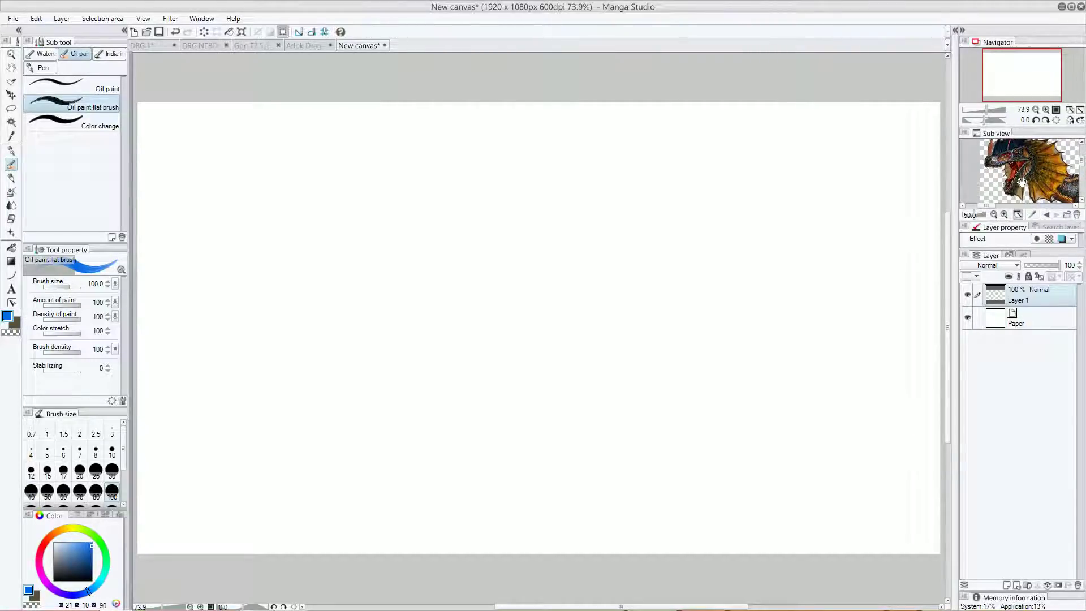
Choose a brownish orange paint color with hue 31 and brightness 67.
{"action": "left_click", "coordinate": [53, 538]}
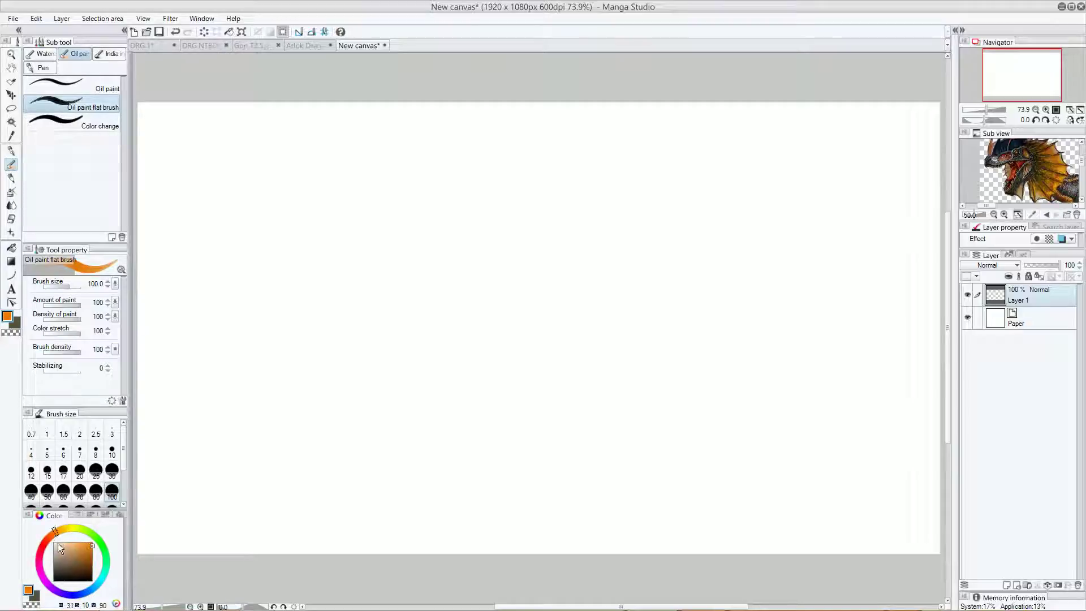
{"action": "left_click_drag", "start_coordinate": [83, 562], "coordinate": [95, 558]}
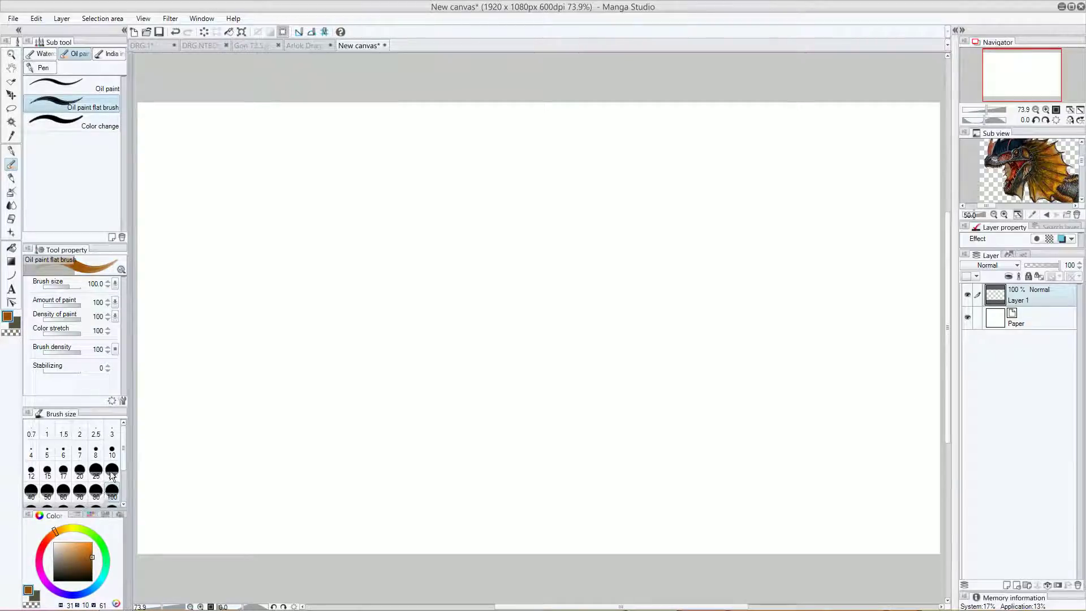
{"action": "left_click", "coordinate": [96, 548]}
{"action": "left_click", "coordinate": [97, 555]}
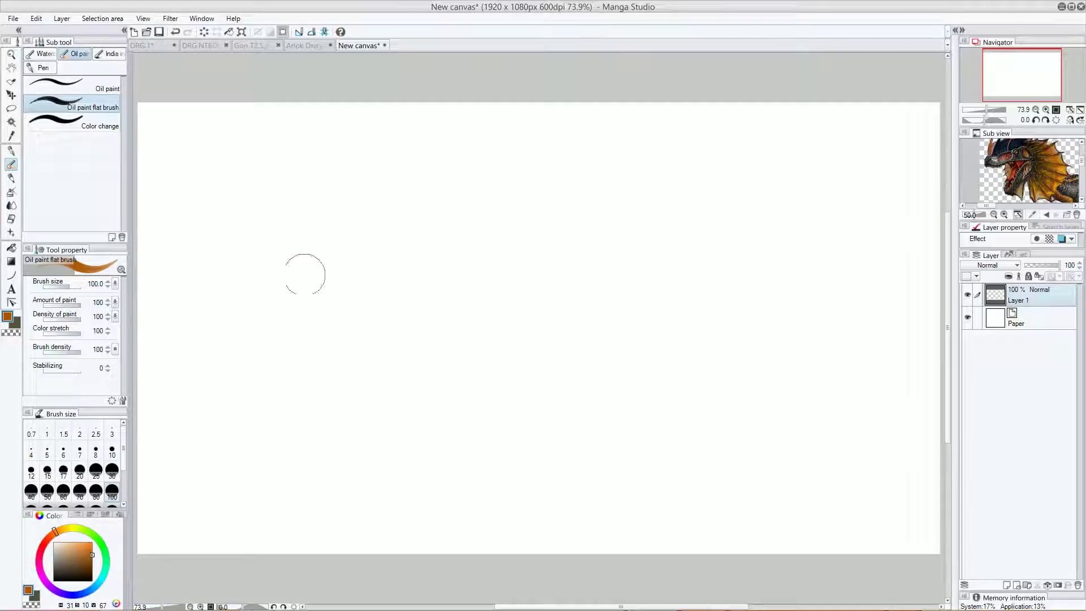
Try outlining the dinosaur's snout and jaws with thick size 100 strokes, and undo them all.
{"action": "mouse_move", "coordinate": [258, 274]}
{"action": "left_mouse_down"}
{"action": "mouse_move", "coordinate": [515, 174]}
{"action": "mouse_move", "coordinate": [674, 179]}
{"action": "left_mouse_up"}
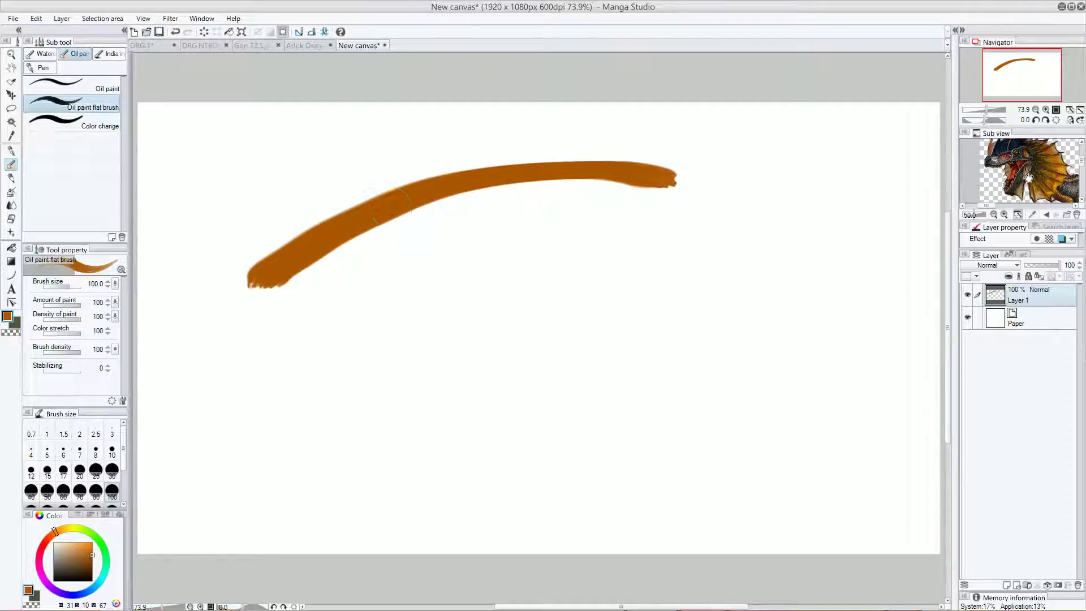
{"action": "left_click_drag", "start_coordinate": [1028, 177], "coordinate": [1034, 188]}
{"action": "mouse_move", "coordinate": [263, 274]}
{"action": "left_mouse_down"}
{"action": "mouse_move", "coordinate": [707, 252]}
{"action": "mouse_move", "coordinate": [650, 299]}
{"action": "mouse_move", "coordinate": [369, 436]}
{"action": "mouse_move", "coordinate": [413, 418]}
{"action": "mouse_move", "coordinate": [395, 418]}
{"action": "mouse_move", "coordinate": [325, 487]}
{"action": "mouse_move", "coordinate": [314, 507]}
{"action": "mouse_move", "coordinate": [322, 497]}
{"action": "mouse_move", "coordinate": [357, 529]}
{"action": "mouse_move", "coordinate": [466, 523]}
{"action": "mouse_move", "coordinate": [792, 291]}
{"action": "left_mouse_up"}
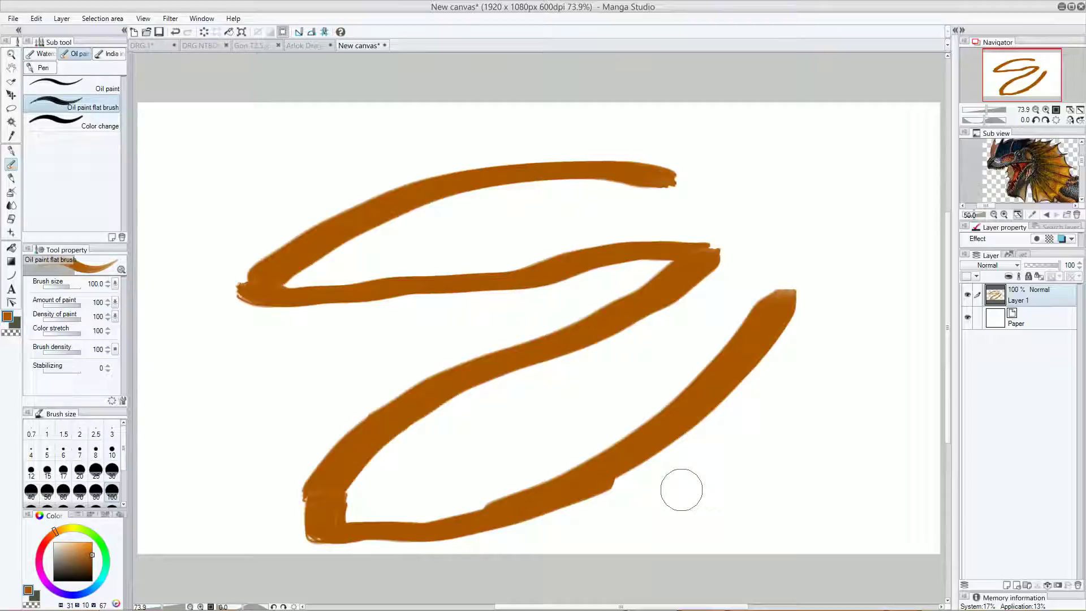
{"action": "key", "text": "ctrl+z"}
{"action": "key", "text": "ctrl+z"}
{"action": "key", "text": "ctrl+z"}
{"action": "key", "text": "ctrl+z"}
{"action": "key", "text": "ctrl+z"}
{"action": "key", "text": "ctrl+z"}
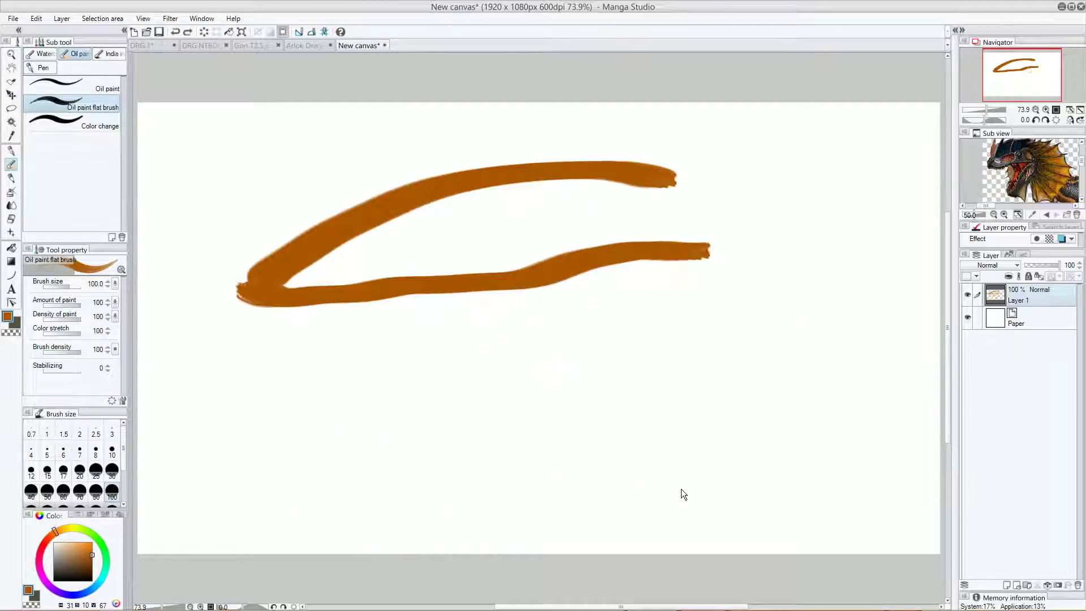
Set the brush size to 10 and sketch the dinosaur's mouth line, lower jaw, snout and crest tips in brownish orange.
{"action": "left_click", "coordinate": [112, 452]}
{"action": "mouse_move", "coordinate": [627, 294]}
{"action": "left_mouse_down"}
{"action": "mouse_move", "coordinate": [353, 306]}
{"action": "mouse_move", "coordinate": [593, 303]}
{"action": "mouse_move", "coordinate": [394, 431]}
{"action": "mouse_move", "coordinate": [406, 463]}
{"action": "left_mouse_up"}
{"action": "mouse_move", "coordinate": [413, 453]}
{"action": "left_mouse_down"}
{"action": "mouse_move", "coordinate": [444, 454]}
{"action": "mouse_move", "coordinate": [625, 350]}
{"action": "left_mouse_up"}
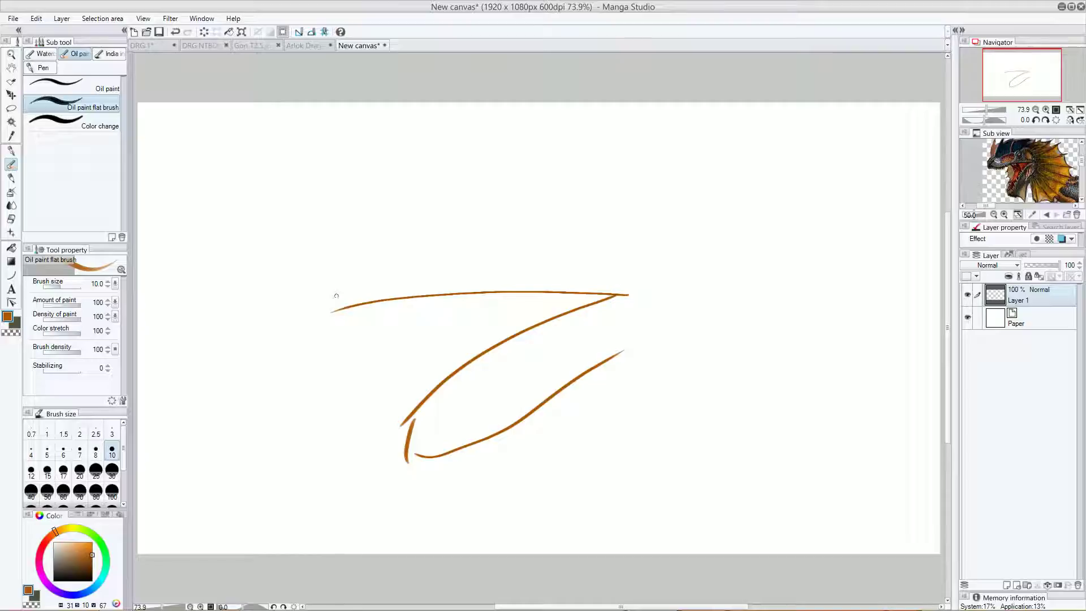
{"action": "mouse_move", "coordinate": [326, 311]}
{"action": "left_mouse_down"}
{"action": "mouse_move", "coordinate": [395, 242]}
{"action": "mouse_move", "coordinate": [492, 107]}
{"action": "mouse_move", "coordinate": [463, 178]}
{"action": "mouse_move", "coordinate": [549, 112]}
{"action": "mouse_move", "coordinate": [528, 166]}
{"action": "mouse_move", "coordinate": [563, 146]}
{"action": "mouse_move", "coordinate": [760, 140]}
{"action": "left_mouse_up"}
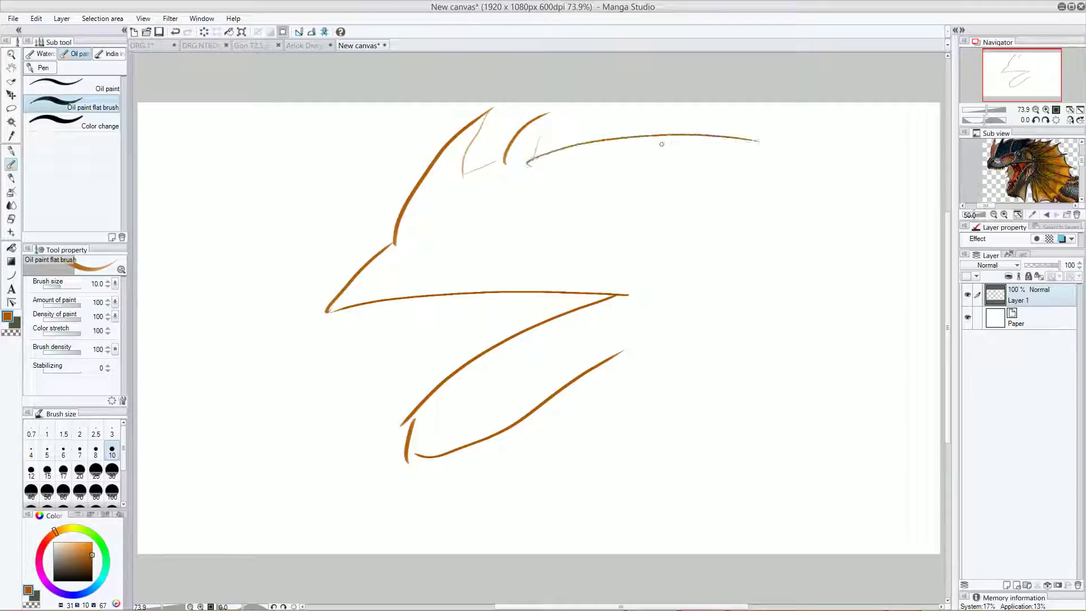
Sketch the lower crest line, the curve down to the mouth, and a line along the muzzle.
{"action": "left_click_drag", "start_coordinate": [582, 180], "coordinate": [544, 292]}
{"action": "left_click_drag", "start_coordinate": [577, 182], "coordinate": [738, 152]}
{"action": "left_click_drag", "start_coordinate": [660, 154], "coordinate": [772, 138]}
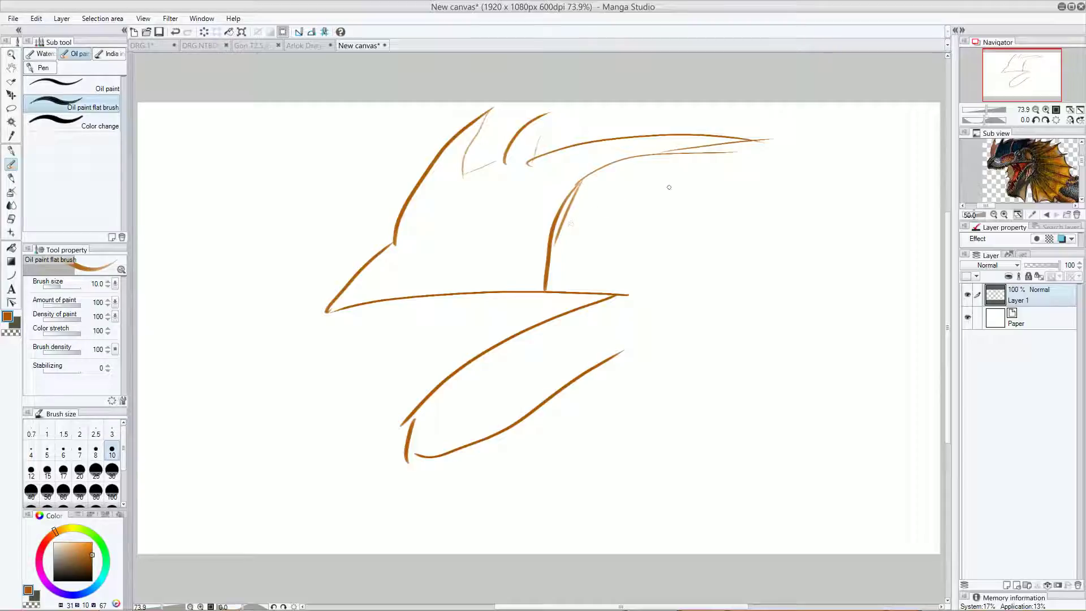
{"action": "mouse_move", "coordinate": [404, 248]}
{"action": "left_mouse_down"}
{"action": "mouse_move", "coordinate": [560, 217]}
{"action": "mouse_move", "coordinate": [696, 220]}
{"action": "left_mouse_up"}
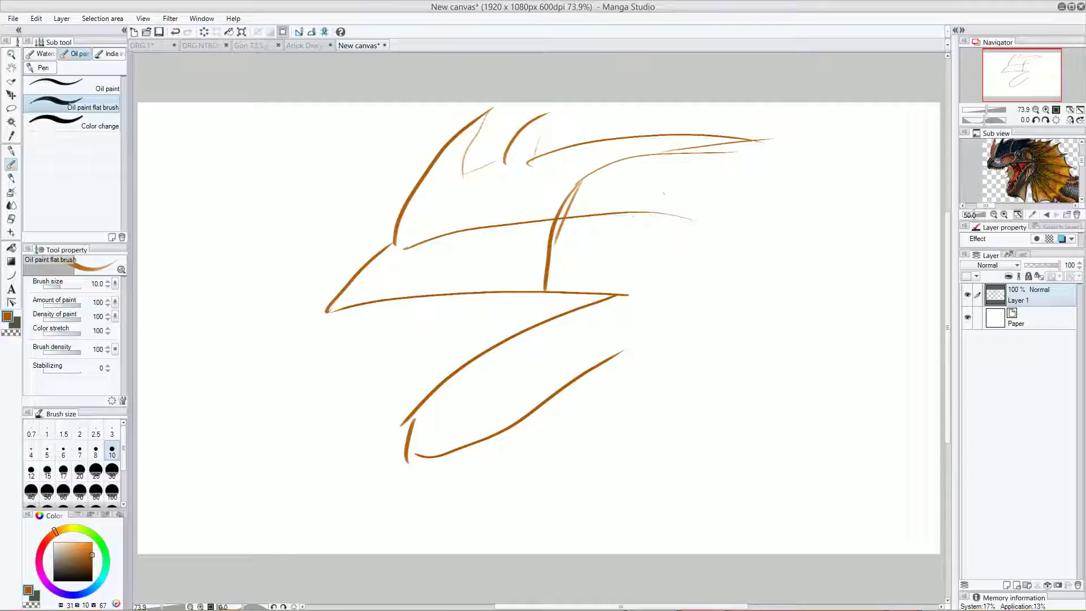
Draw the round eye area and a long curve from the brow around the cheek toward the lower jaw.
{"action": "left_click_drag", "start_coordinate": [674, 155], "coordinate": [630, 210]}
{"action": "left_click_drag", "start_coordinate": [666, 157], "coordinate": [699, 231]}
{"action": "left_click_drag", "start_coordinate": [632, 204], "coordinate": [701, 225]}
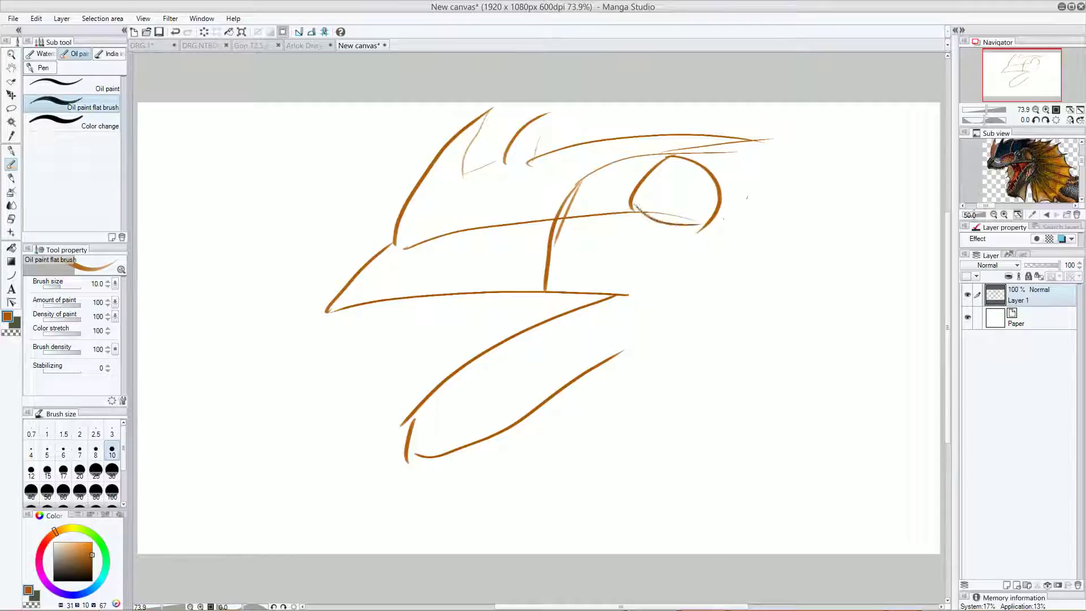
{"action": "mouse_move", "coordinate": [702, 161]}
{"action": "left_mouse_down"}
{"action": "mouse_move", "coordinate": [805, 211]}
{"action": "mouse_move", "coordinate": [711, 375]}
{"action": "mouse_move", "coordinate": [630, 409]}
{"action": "left_mouse_up"}
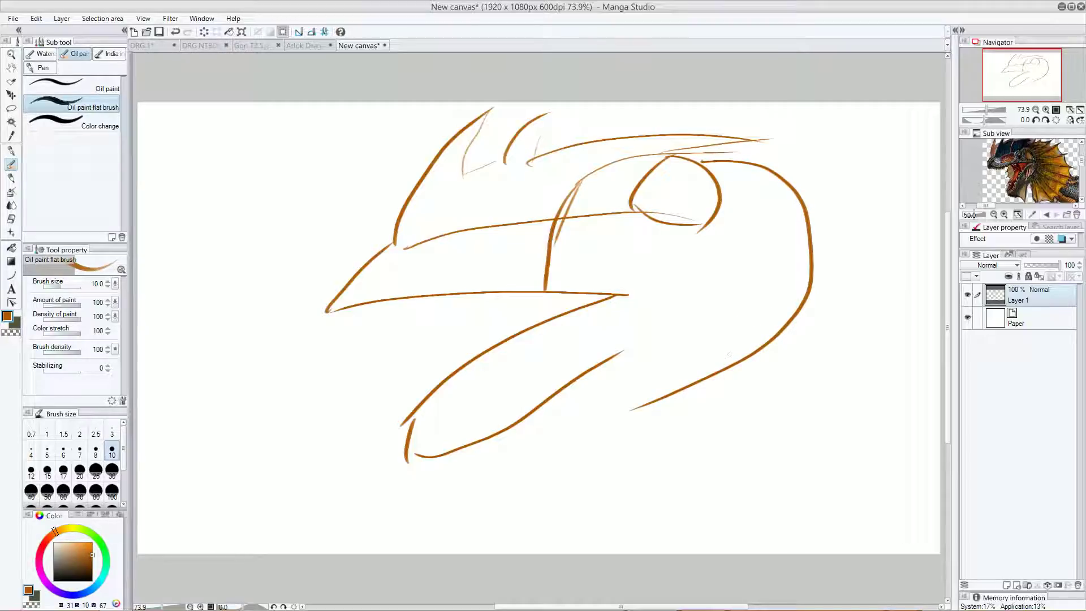
Draw the lower jaw's underside and join the jaws with short strokes at the corner of the mouth.
{"action": "mouse_move", "coordinate": [652, 409]}
{"action": "left_mouse_down"}
{"action": "mouse_move", "coordinate": [445, 471]}
{"action": "mouse_move", "coordinate": [411, 461]}
{"action": "left_mouse_up"}
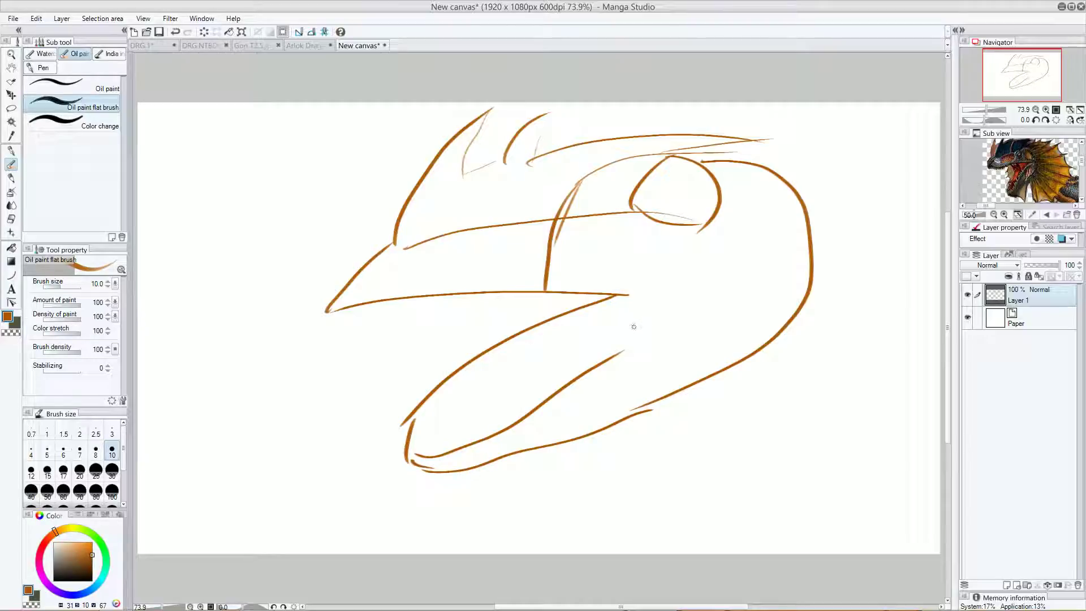
{"action": "mouse_move", "coordinate": [622, 353]}
{"action": "left_mouse_down"}
{"action": "mouse_move", "coordinate": [681, 295]}
{"action": "mouse_move", "coordinate": [661, 309]}
{"action": "mouse_move", "coordinate": [666, 300]}
{"action": "left_mouse_up"}
{"action": "mouse_move", "coordinate": [571, 294]}
{"action": "left_mouse_down"}
{"action": "mouse_move", "coordinate": [601, 297]}
{"action": "mouse_move", "coordinate": [618, 355]}
{"action": "left_mouse_up"}
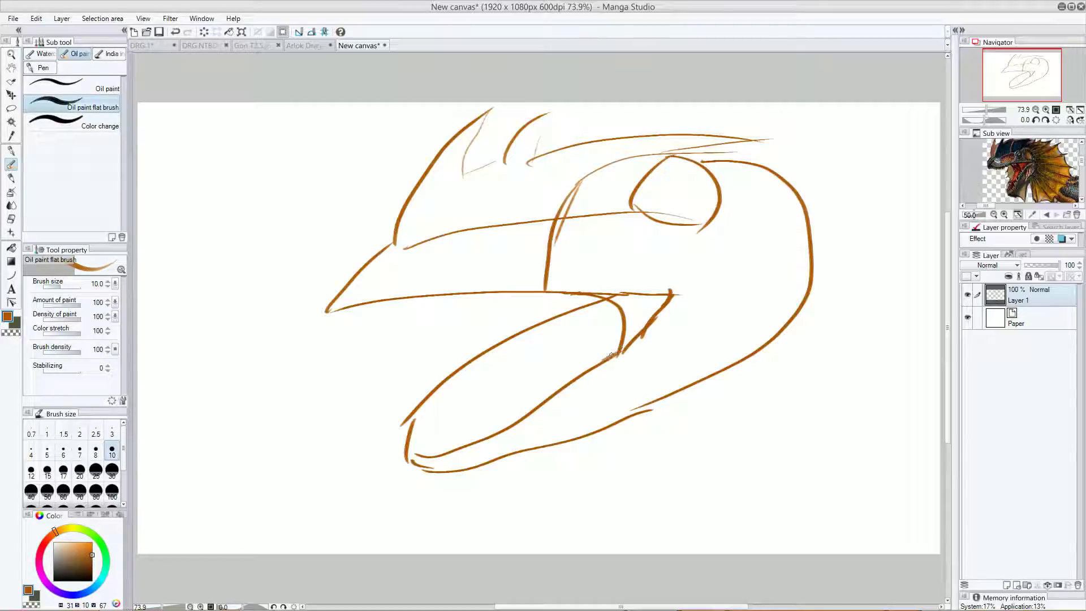
{"action": "left_click_drag", "start_coordinate": [596, 363], "coordinate": [621, 343]}
{"action": "mouse_move", "coordinate": [166, 467]}
{"action": "left_mouse_down"}
{"action": "mouse_move", "coordinate": [341, 473]}
{"action": "mouse_move", "coordinate": [413, 538]}
{"action": "mouse_move", "coordinate": [196, 532]}
{"action": "mouse_move", "coordinate": [168, 478]}
{"action": "left_mouse_up"}
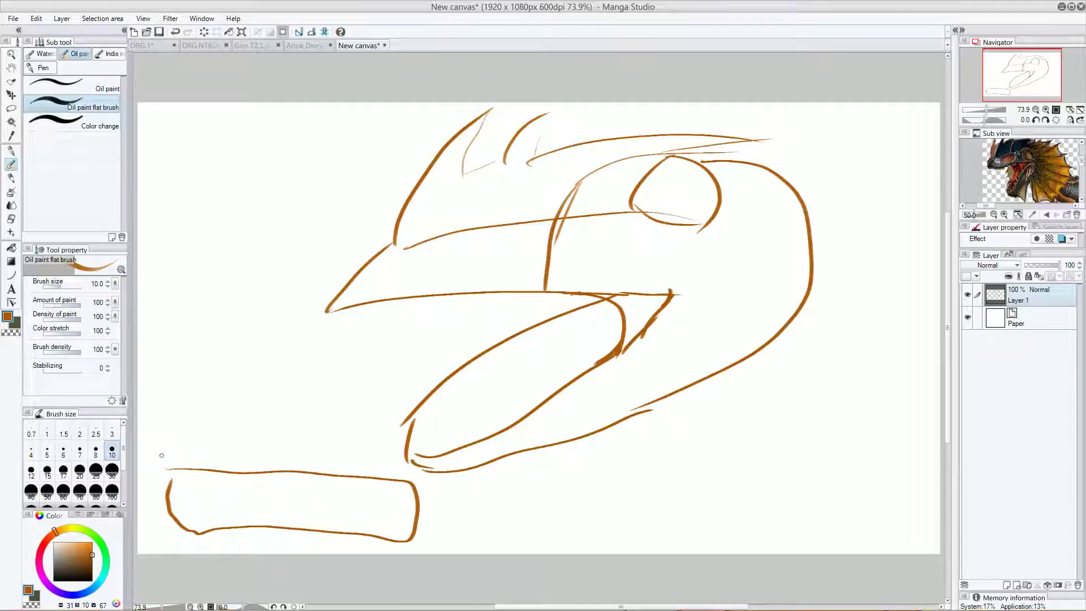
{"action": "key", "text": "ctrl+z"}
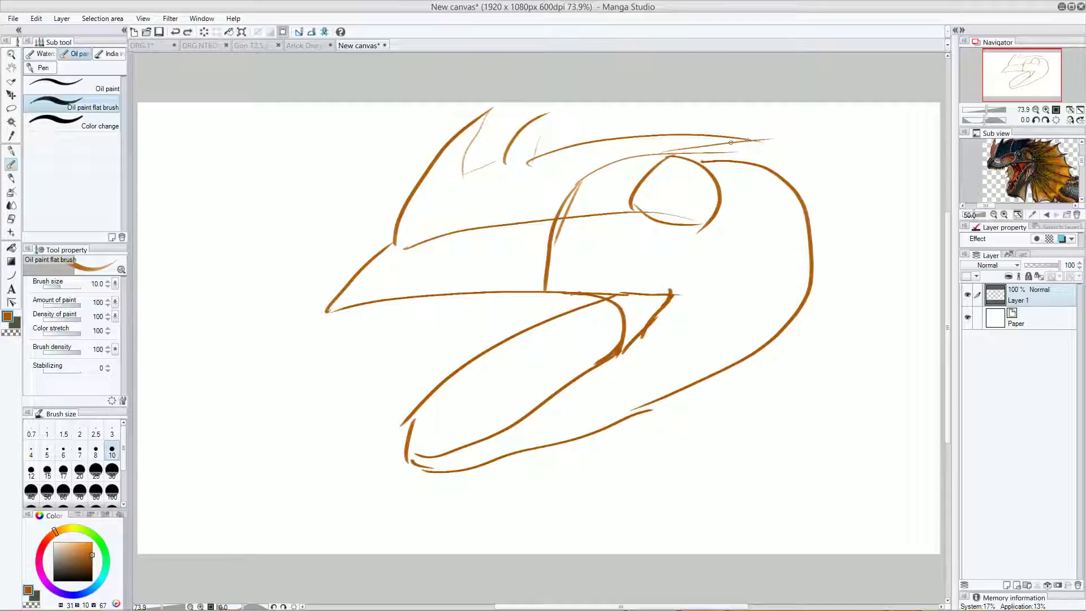
Sketch the neck frill behind the head with a spiky outer edge and ribs running out to its points.
{"action": "mouse_move", "coordinate": [745, 139]}
{"action": "left_mouse_down"}
{"action": "mouse_move", "coordinate": [797, 129]}
{"action": "mouse_move", "coordinate": [785, 142]}
{"action": "mouse_move", "coordinate": [908, 143]}
{"action": "mouse_move", "coordinate": [872, 168]}
{"action": "mouse_move", "coordinate": [938, 166]}
{"action": "mouse_move", "coordinate": [907, 207]}
{"action": "mouse_move", "coordinate": [916, 290]}
{"action": "mouse_move", "coordinate": [940, 269]}
{"action": "mouse_move", "coordinate": [842, 294]}
{"action": "left_mouse_up"}
{"action": "left_click_drag", "start_coordinate": [936, 274], "coordinate": [828, 294]}
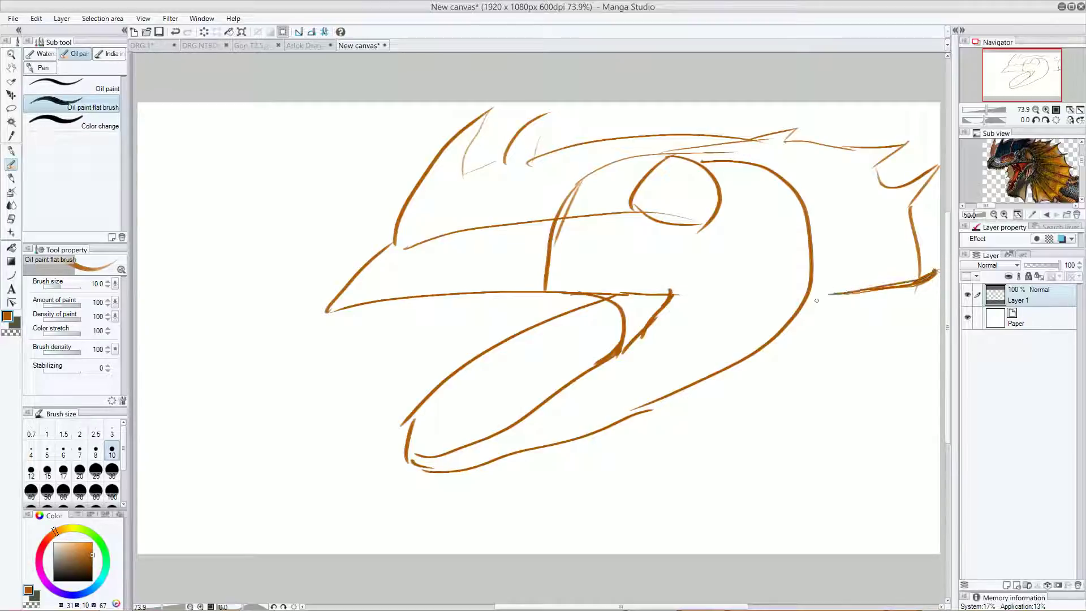
{"action": "mouse_move", "coordinate": [919, 280]}
{"action": "left_mouse_down"}
{"action": "mouse_move", "coordinate": [906, 340]}
{"action": "mouse_move", "coordinate": [916, 395]}
{"action": "mouse_move", "coordinate": [903, 374]}
{"action": "mouse_move", "coordinate": [816, 330]}
{"action": "left_mouse_up"}
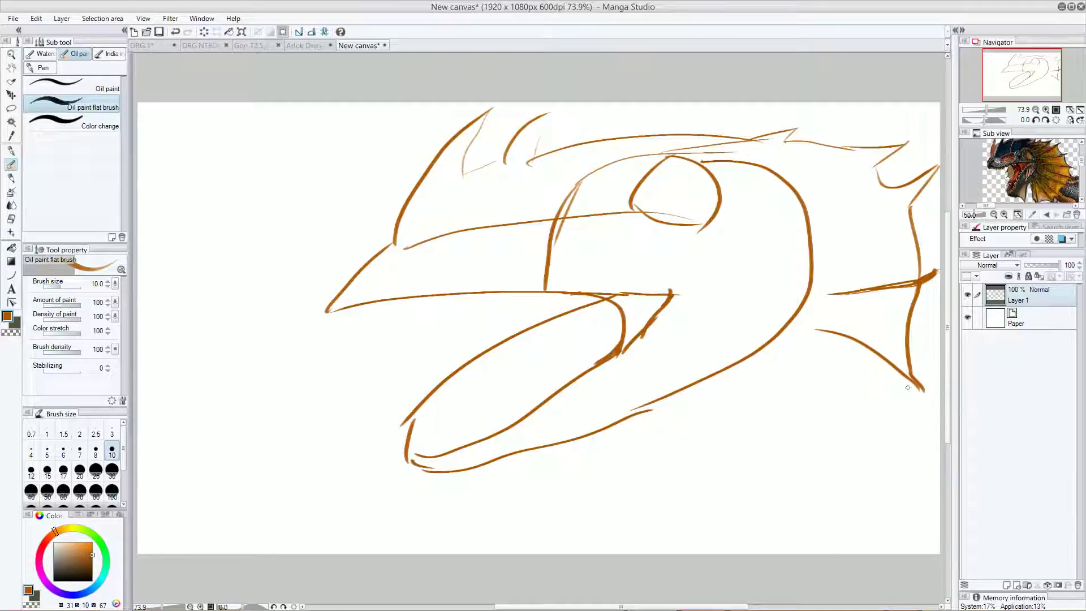
{"action": "mouse_move", "coordinate": [911, 378]}
{"action": "left_mouse_down"}
{"action": "mouse_move", "coordinate": [920, 449]}
{"action": "mouse_move", "coordinate": [879, 447]}
{"action": "mouse_move", "coordinate": [768, 371]}
{"action": "left_mouse_up"}
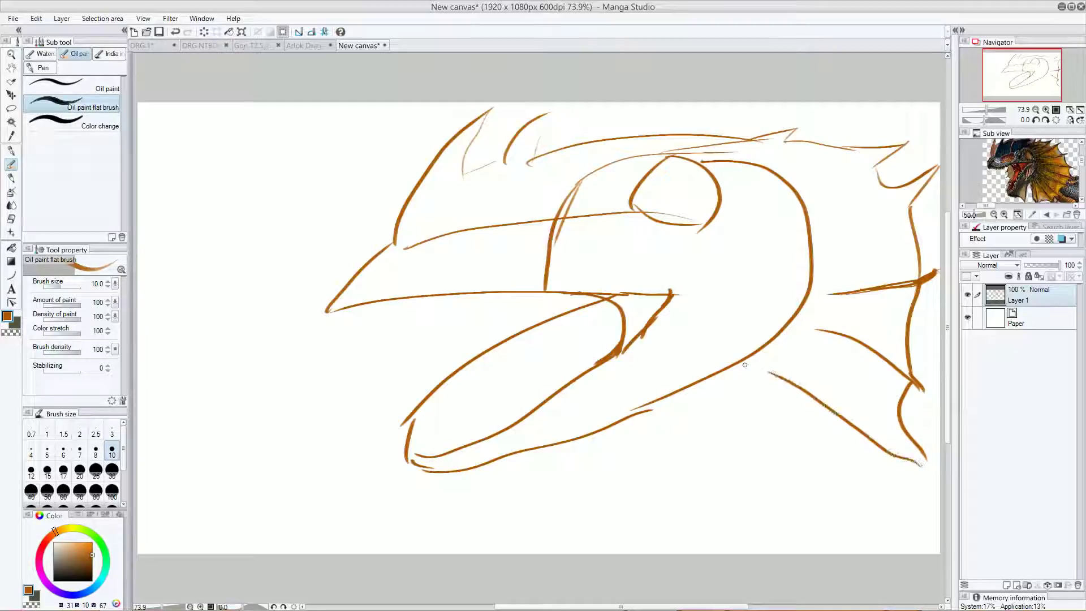
{"action": "mouse_move", "coordinate": [920, 455]}
{"action": "left_mouse_down"}
{"action": "mouse_move", "coordinate": [946, 476]}
{"action": "mouse_move", "coordinate": [890, 461]}
{"action": "mouse_move", "coordinate": [865, 482]}
{"action": "mouse_move", "coordinate": [873, 536]}
{"action": "left_mouse_up"}
{"action": "mouse_move", "coordinate": [864, 538]}
{"action": "left_mouse_down"}
{"action": "mouse_move", "coordinate": [797, 505]}
{"action": "mouse_move", "coordinate": [698, 416]}
{"action": "left_mouse_up"}
{"action": "left_click_drag", "start_coordinate": [827, 530], "coordinate": [789, 552]}
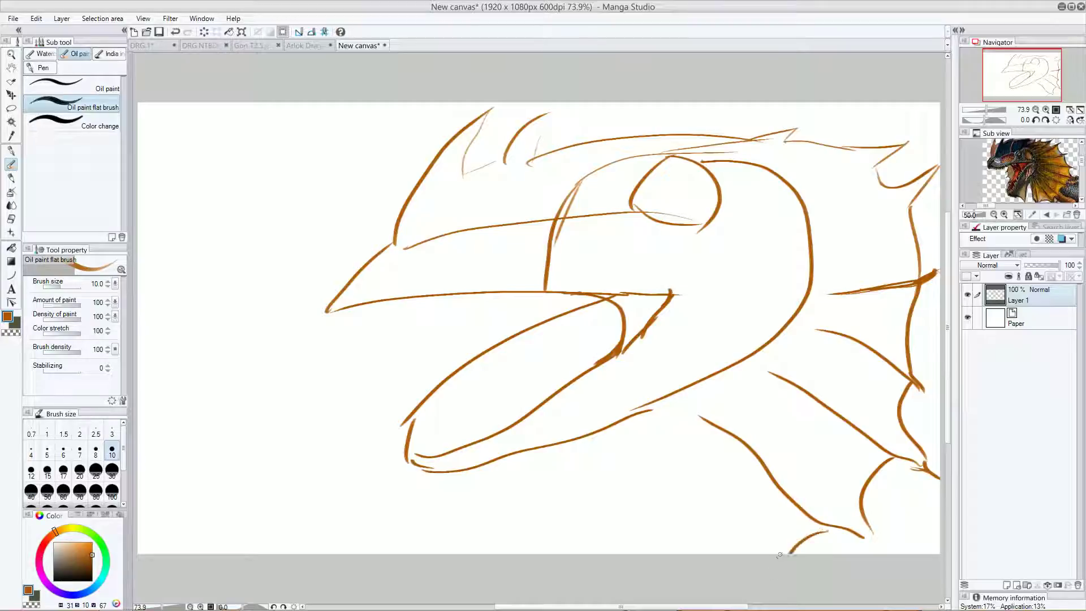
Draw the frill's remaining ribs and front edge below the lower jaw, joining them to the jawline.
{"action": "left_click_drag", "start_coordinate": [652, 470], "coordinate": [721, 552]}
{"action": "left_click_drag", "start_coordinate": [582, 482], "coordinate": [624, 553]}
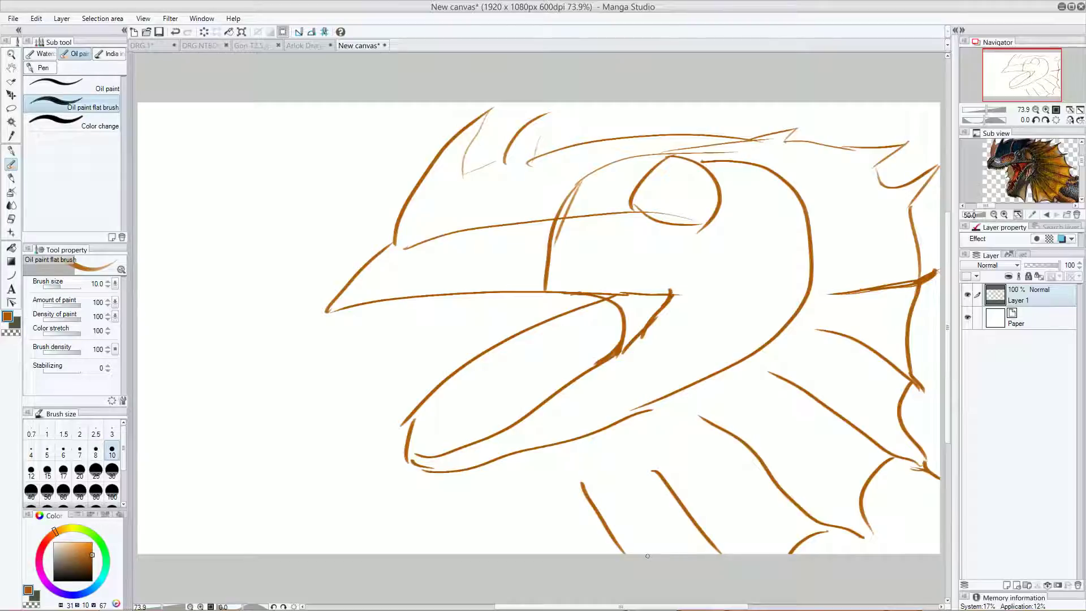
{"action": "left_click_drag", "start_coordinate": [541, 453], "coordinate": [493, 548]}
{"action": "mouse_move", "coordinate": [413, 468]}
{"action": "left_mouse_down"}
{"action": "mouse_move", "coordinate": [508, 580]}
{"action": "mouse_move", "coordinate": [492, 552]}
{"action": "left_mouse_up"}
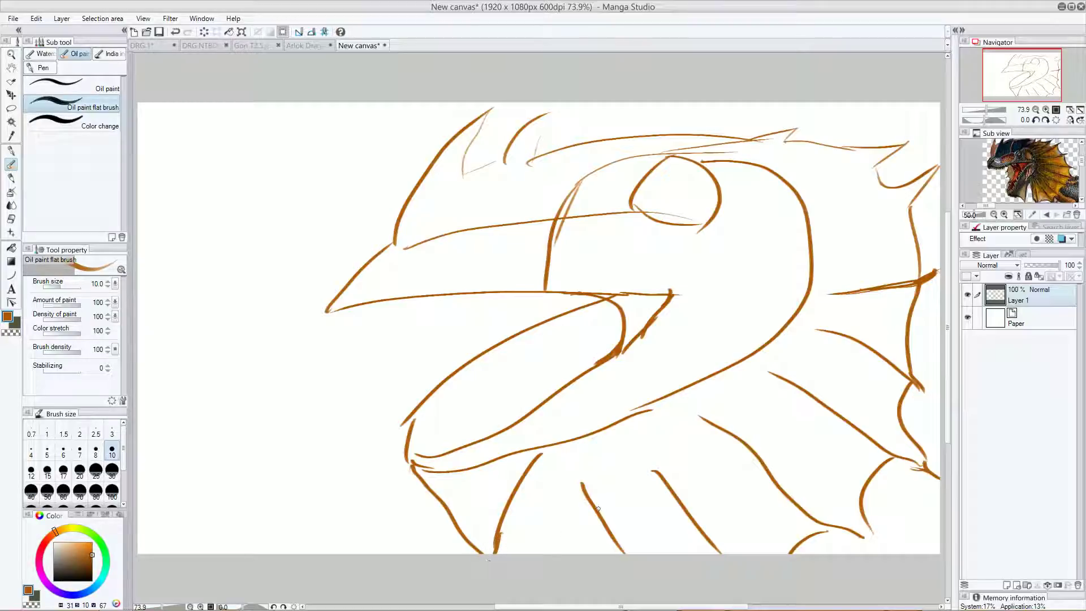
{"action": "mouse_move", "coordinate": [563, 453]}
{"action": "left_mouse_down"}
{"action": "mouse_move", "coordinate": [591, 501]}
{"action": "mouse_move", "coordinate": [570, 459]}
{"action": "mouse_move", "coordinate": [538, 458]}
{"action": "mouse_move", "coordinate": [573, 440]}
{"action": "left_mouse_up"}
Shift the sketch layer left, and use the Oil paint flat brush to add the neck's back line and a short stroke under the frill.
{"action": "left_click", "coordinate": [11, 94]}
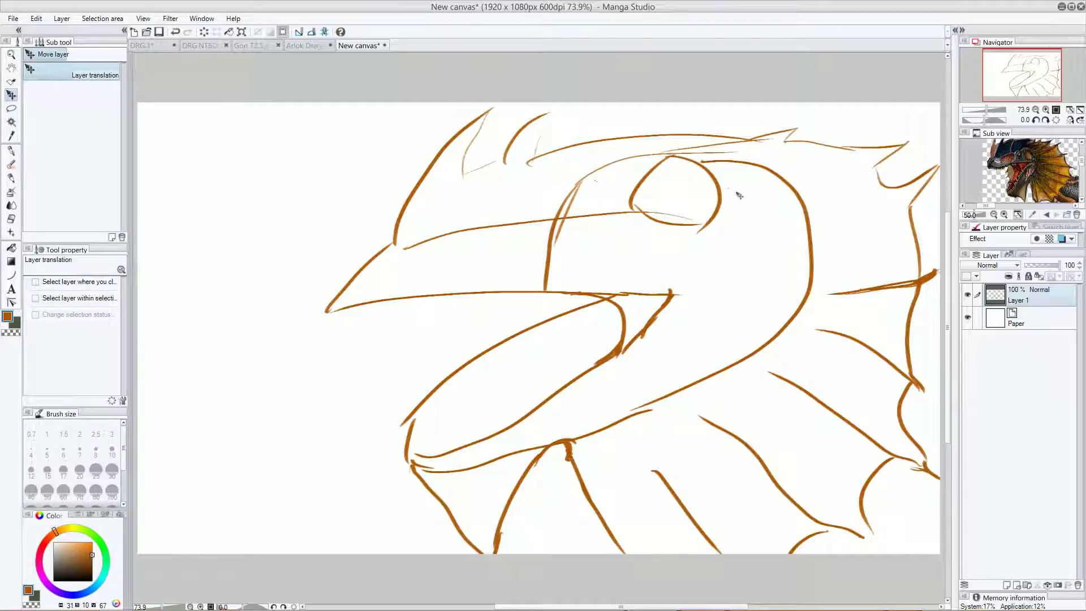
{"action": "left_click_drag", "start_coordinate": [803, 208], "coordinate": [687, 190]}
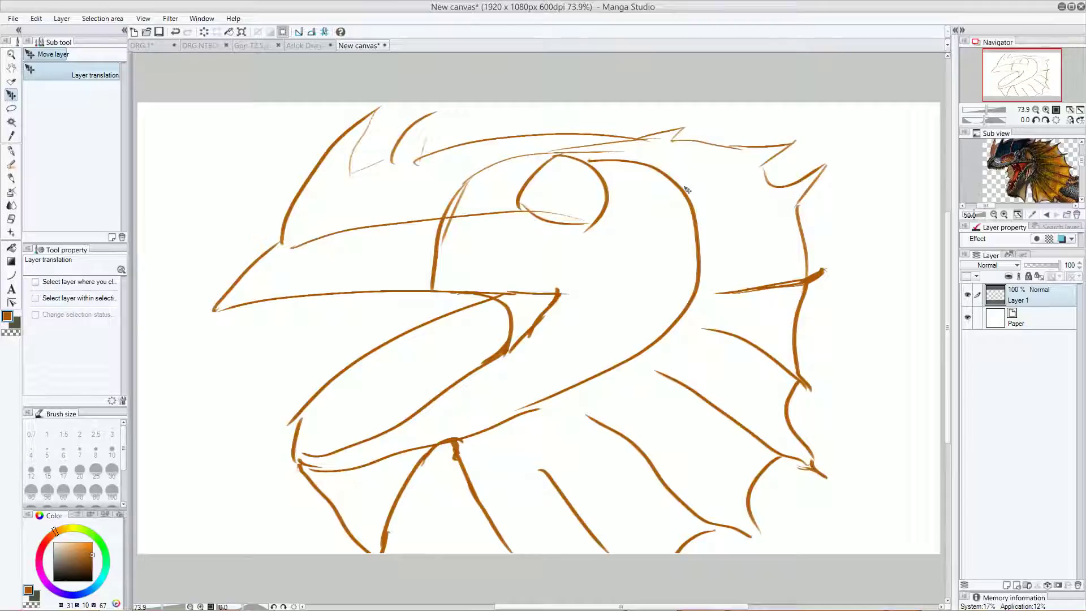
{"action": "left_click", "coordinate": [11, 152]}
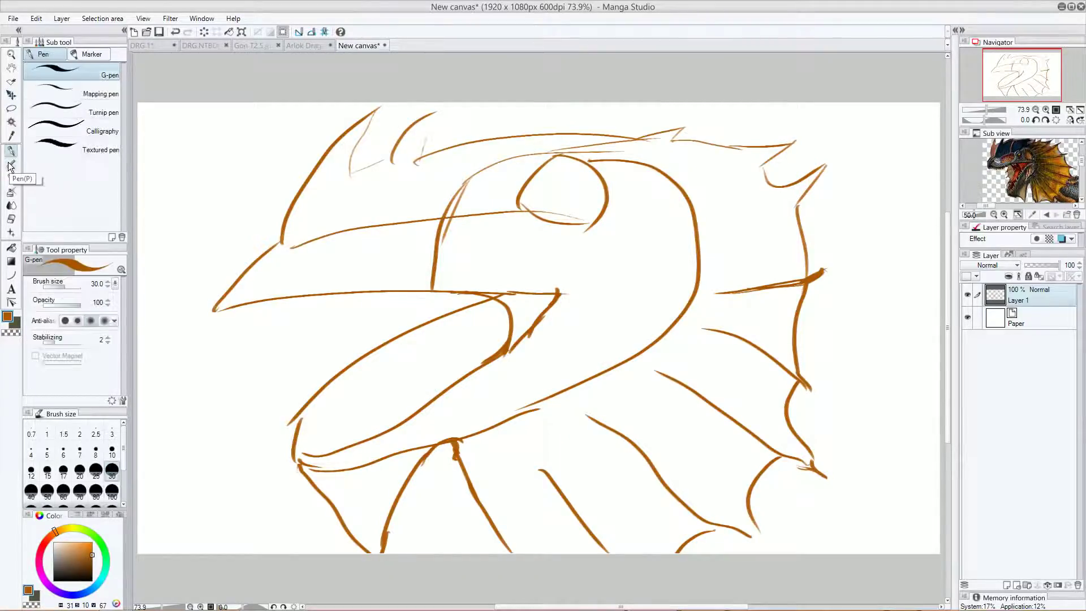
{"action": "left_click", "coordinate": [9, 166]}
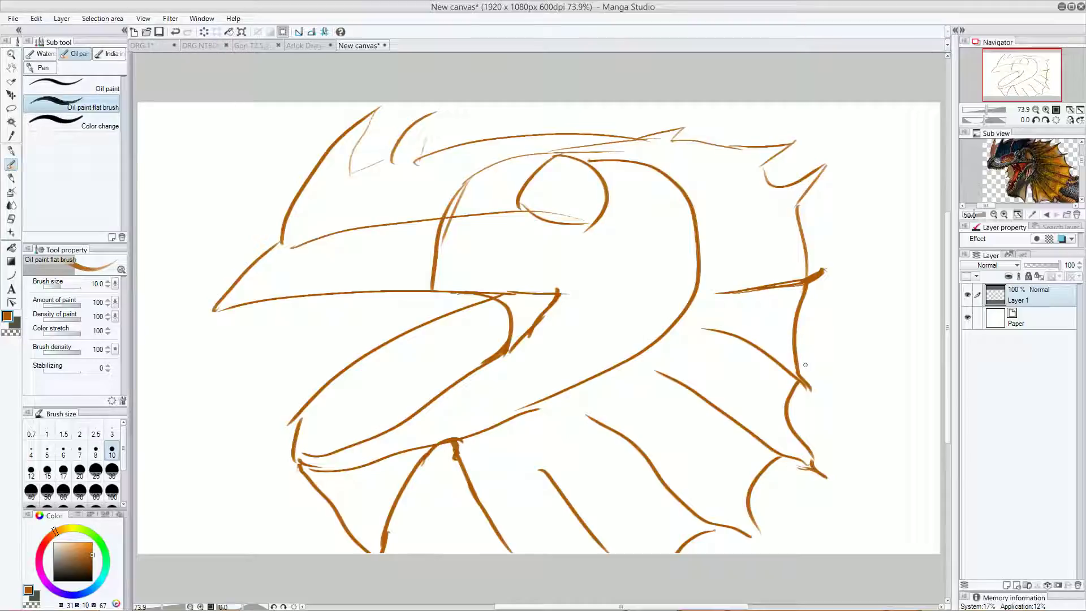
{"action": "left_click_drag", "start_coordinate": [799, 368], "coordinate": [1000, 433]}
{"action": "left_click_drag", "start_coordinate": [709, 532], "coordinate": [718, 566]}
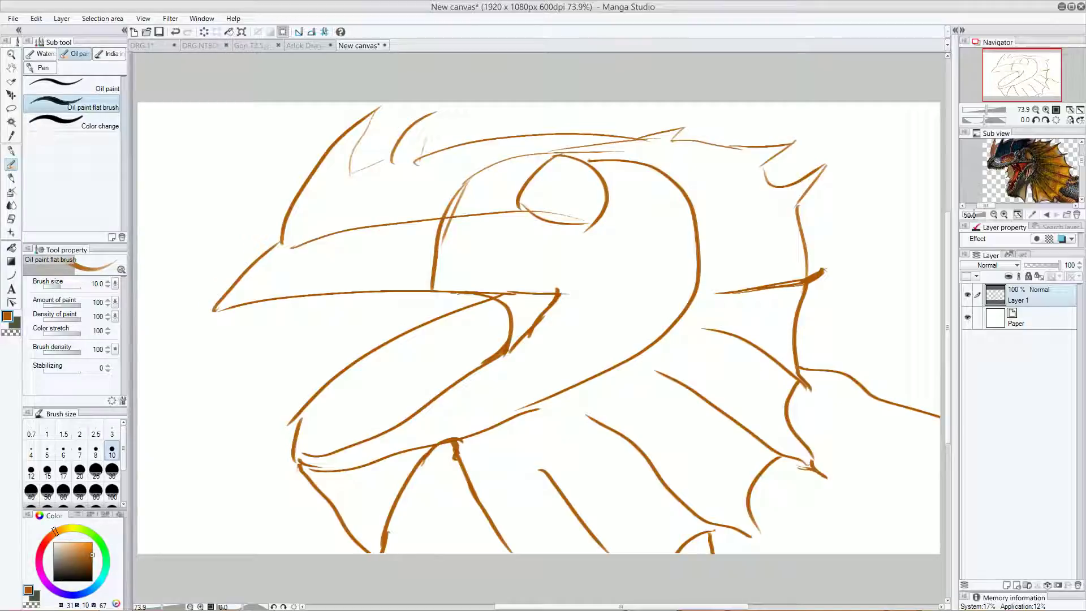
Outline the round eye, reinforce the snout's upper line and the brow, and draw the rounded patch behind the eye.
{"action": "mouse_move", "coordinate": [571, 160]}
{"action": "left_mouse_down"}
{"action": "mouse_move", "coordinate": [516, 209]}
{"action": "mouse_move", "coordinate": [581, 167]}
{"action": "left_mouse_up"}
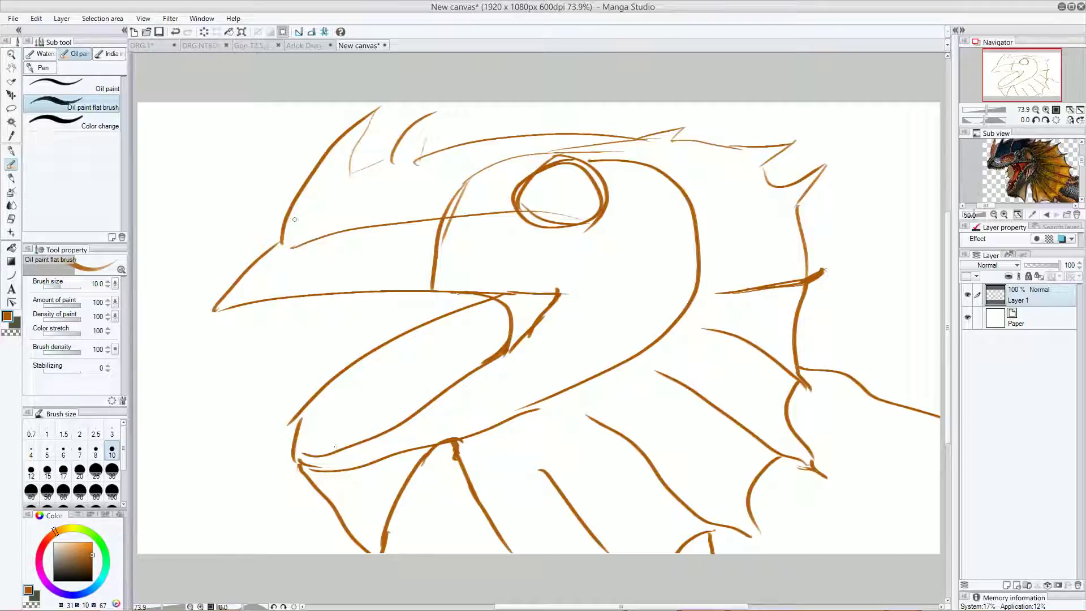
{"action": "left_click_drag", "start_coordinate": [257, 260], "coordinate": [348, 229]}
{"action": "mouse_move", "coordinate": [455, 185]}
{"action": "left_mouse_down"}
{"action": "mouse_move", "coordinate": [554, 139]}
{"action": "mouse_move", "coordinate": [633, 134]}
{"action": "left_mouse_up"}
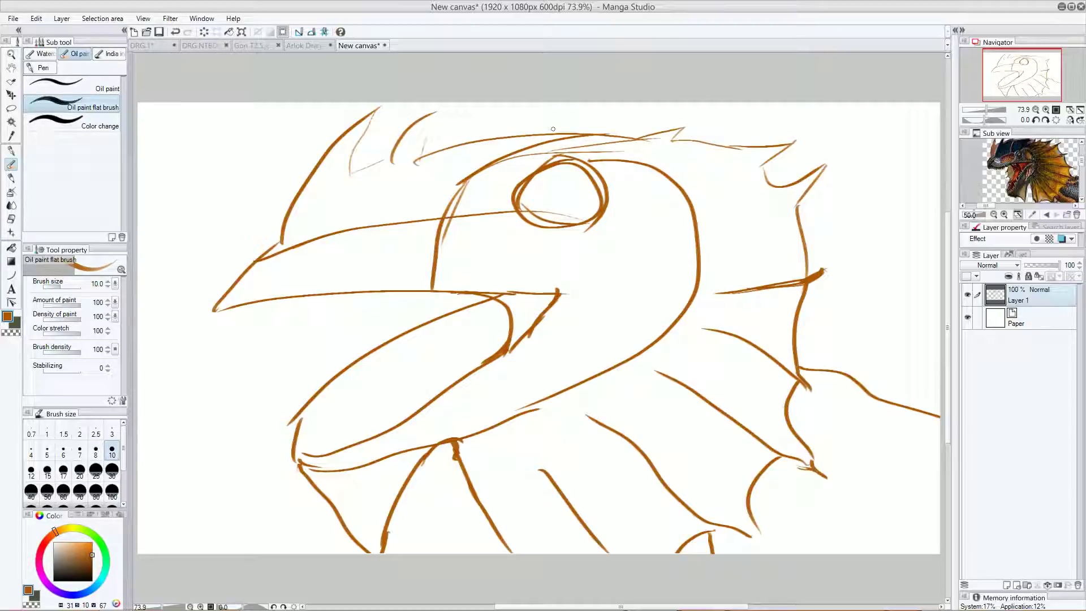
{"action": "mouse_move", "coordinate": [614, 159]}
{"action": "left_mouse_down"}
{"action": "mouse_move", "coordinate": [604, 175]}
{"action": "mouse_move", "coordinate": [681, 271]}
{"action": "mouse_move", "coordinate": [638, 162]}
{"action": "mouse_move", "coordinate": [679, 241]}
{"action": "left_mouse_up"}
{"action": "mouse_move", "coordinate": [674, 189]}
{"action": "left_mouse_down"}
{"action": "mouse_move", "coordinate": [695, 275]}
{"action": "mouse_move", "coordinate": [678, 280]}
{"action": "mouse_move", "coordinate": [671, 260]}
{"action": "mouse_move", "coordinate": [694, 267]}
{"action": "mouse_move", "coordinate": [666, 270]}
{"action": "mouse_move", "coordinate": [691, 273]}
{"action": "left_mouse_up"}
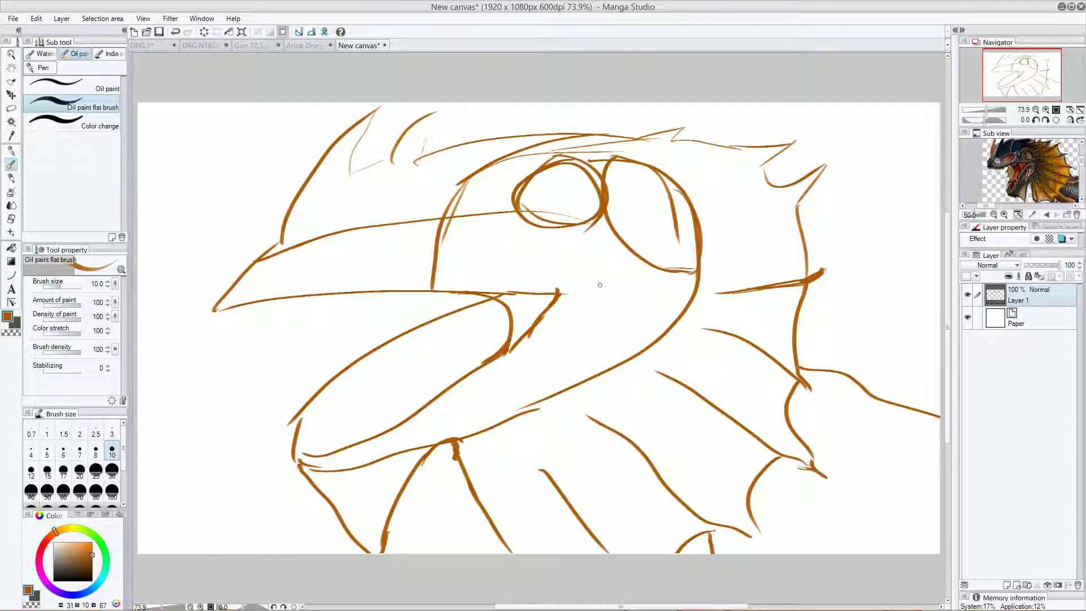
Check the reference image and draw the jagged fold lines between the upper and lower jaws.
{"action": "mouse_move", "coordinate": [1016, 179]}
{"action": "left_mouse_down"}
{"action": "mouse_move", "coordinate": [994, 177]}
{"action": "mouse_move", "coordinate": [1021, 184]}
{"action": "left_mouse_up"}
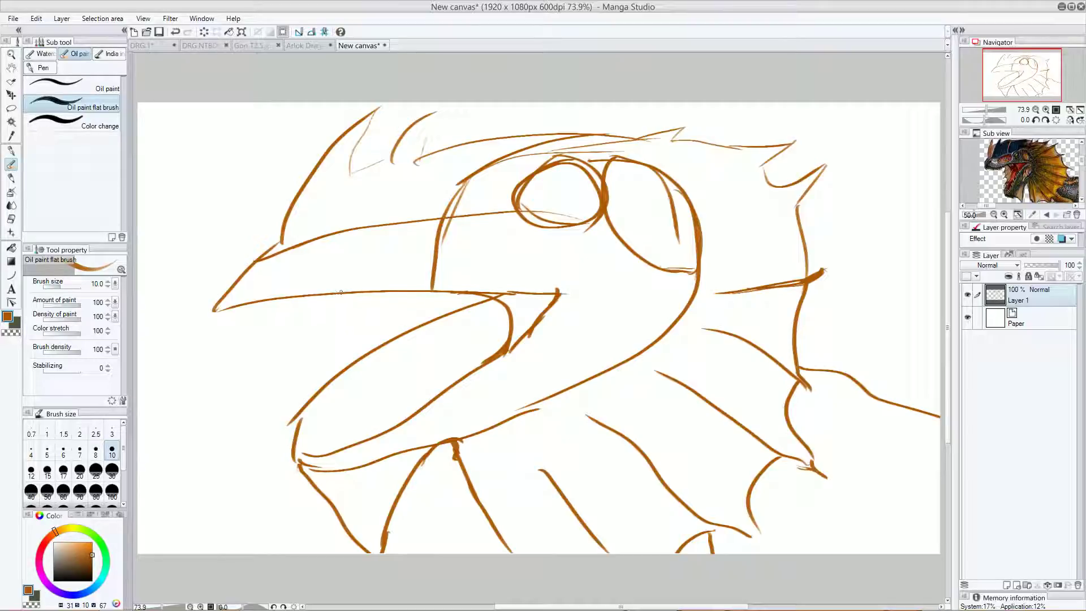
{"action": "mouse_move", "coordinate": [342, 292]}
{"action": "left_mouse_down"}
{"action": "mouse_move", "coordinate": [328, 325]}
{"action": "mouse_move", "coordinate": [346, 332]}
{"action": "mouse_move", "coordinate": [332, 320]}
{"action": "mouse_move", "coordinate": [421, 311]}
{"action": "left_mouse_up"}
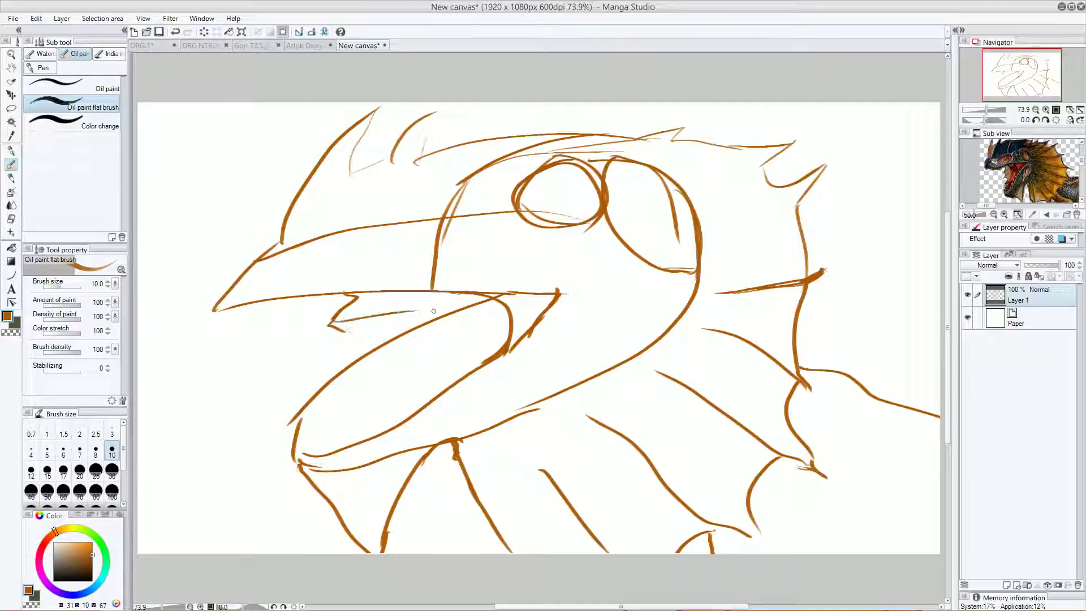
{"action": "mouse_move", "coordinate": [345, 331]}
{"action": "left_mouse_down"}
{"action": "mouse_move", "coordinate": [338, 356]}
{"action": "mouse_move", "coordinate": [423, 322]}
{"action": "left_mouse_up"}
{"action": "left_click_drag", "start_coordinate": [351, 354], "coordinate": [340, 371]}
Redraw the frill's outer edge with wider, longer spikes and add a pointed curved shape on the muzzle.
{"action": "mouse_move", "coordinate": [766, 185]}
{"action": "left_mouse_down"}
{"action": "mouse_move", "coordinate": [902, 148]}
{"action": "mouse_move", "coordinate": [808, 271]}
{"action": "mouse_move", "coordinate": [856, 310]}
{"action": "mouse_move", "coordinate": [819, 407]}
{"action": "mouse_move", "coordinate": [817, 480]}
{"action": "left_mouse_up"}
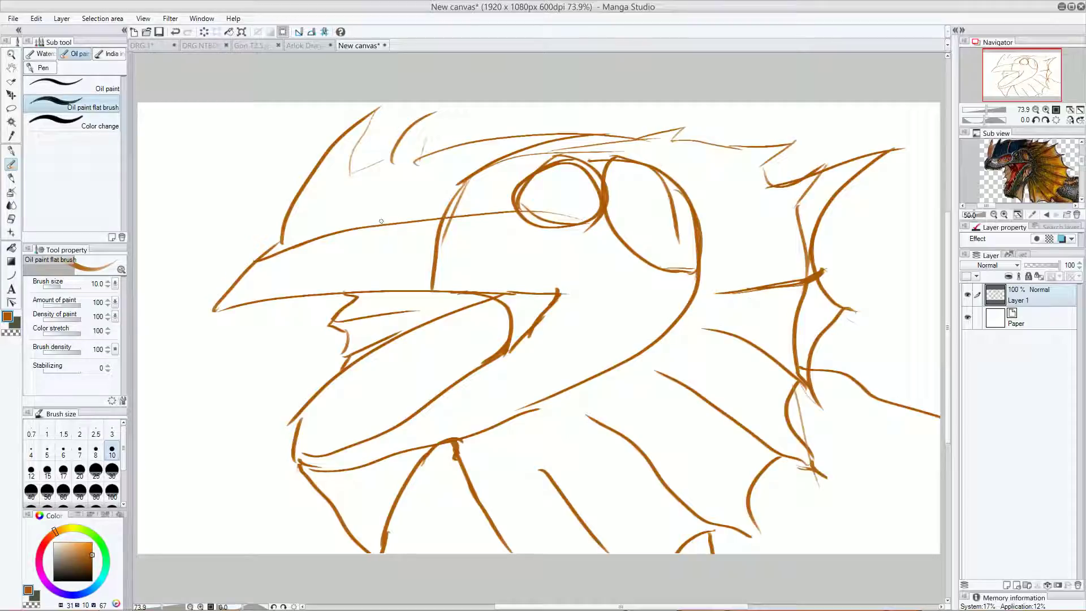
{"action": "mouse_move", "coordinate": [406, 209]}
{"action": "left_mouse_down"}
{"action": "mouse_move", "coordinate": [334, 275]}
{"action": "mouse_move", "coordinate": [480, 216]}
{"action": "mouse_move", "coordinate": [342, 260]}
{"action": "left_mouse_up"}
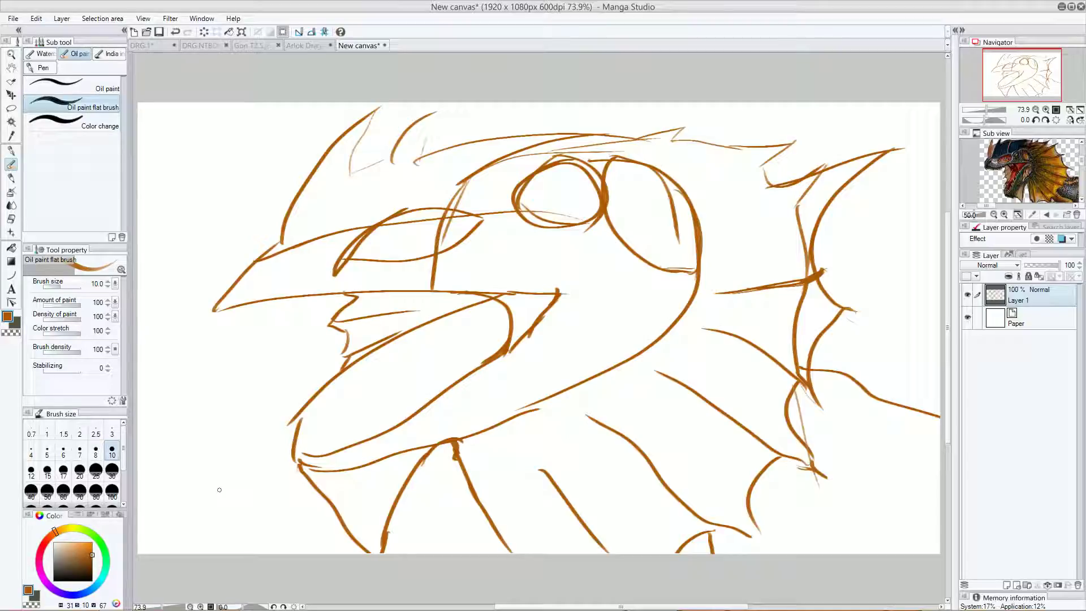
Create a new 1920 x 1080 px canvas at 600 dpi, undo a test scribble and set the drawing color to black.
{"action": "left_click", "coordinate": [13, 19]}
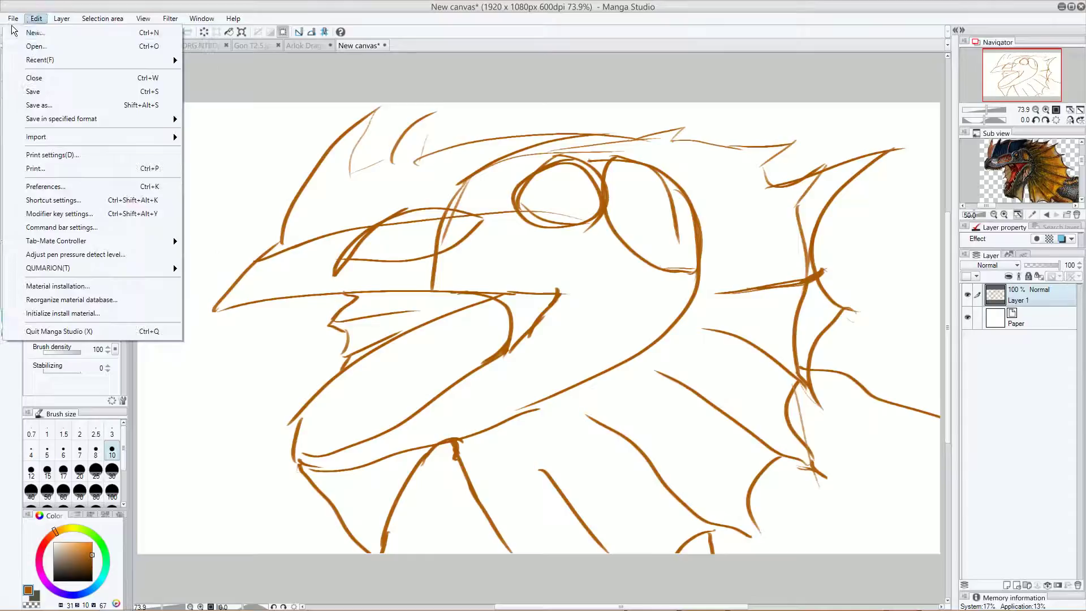
{"action": "left_click", "coordinate": [49, 32]}
{"action": "left_click", "coordinate": [793, 383]}
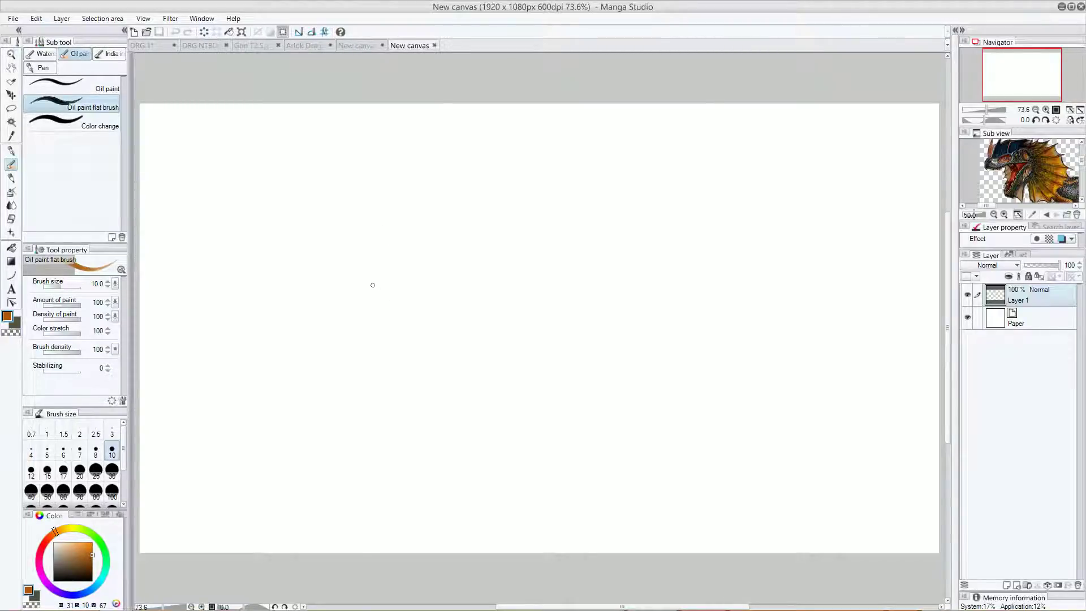
{"action": "mouse_move", "coordinate": [433, 303]}
{"action": "left_mouse_down"}
{"action": "mouse_move", "coordinate": [469, 267]}
{"action": "mouse_move", "coordinate": [512, 269]}
{"action": "left_mouse_up"}
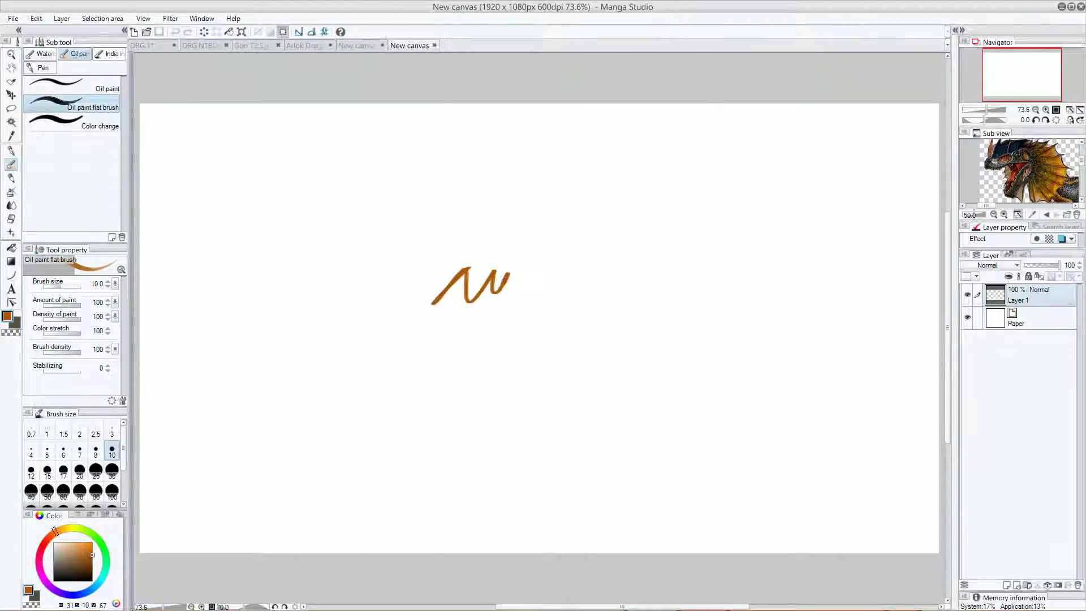
{"action": "key", "text": "ctrl+z"}
{"action": "left_click", "coordinate": [52, 580]}
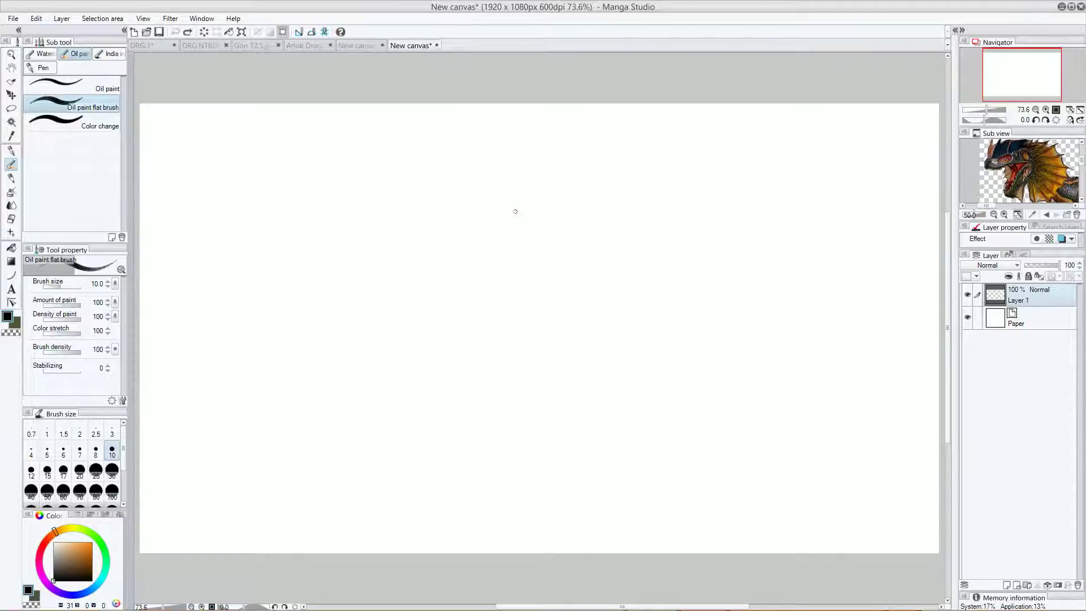
Draw a cartoon figure's oval head with eyes, nose and frowning mouth, and undo the first body strokes.
{"action": "mouse_move", "coordinate": [510, 230]}
{"action": "left_mouse_down"}
{"action": "mouse_move", "coordinate": [502, 293]}
{"action": "mouse_move", "coordinate": [516, 234]}
{"action": "left_mouse_up"}
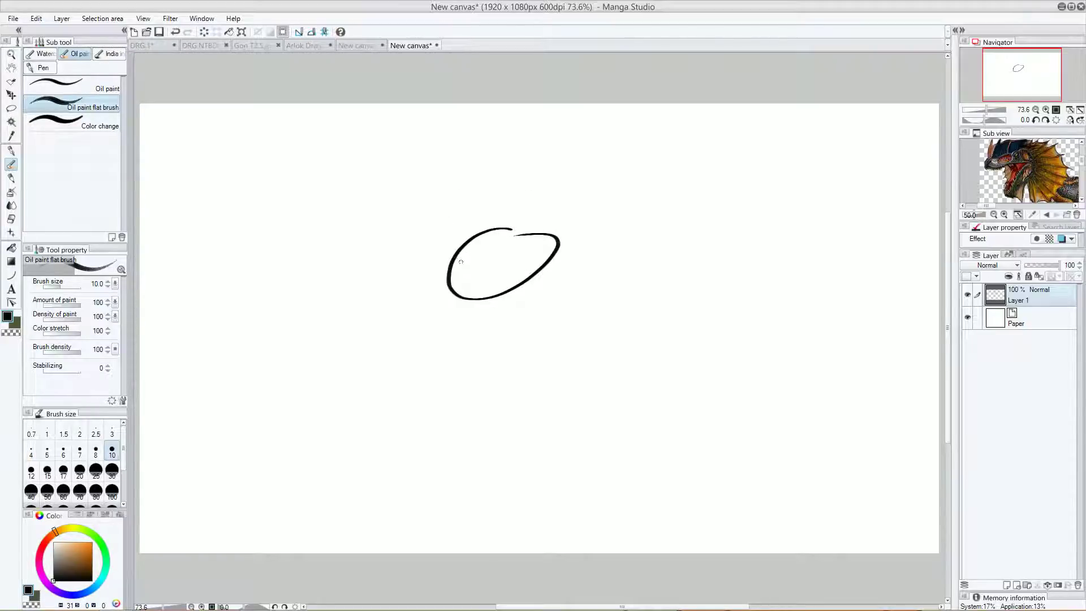
{"action": "left_click", "coordinate": [487, 257]}
{"action": "left_click", "coordinate": [497, 258]}
{"action": "left_click", "coordinate": [488, 265]}
{"action": "left_click_drag", "start_coordinate": [483, 275], "coordinate": [405, 359]}
{"action": "key", "text": "ctrl+z"}
{"action": "key", "text": "ctrl+z"}
Draw the cartoon figure's torso, arms, legs, feet and hands beneath the head.
{"action": "mouse_move", "coordinate": [452, 292]}
{"action": "left_mouse_down"}
{"action": "mouse_move", "coordinate": [422, 318]}
{"action": "mouse_move", "coordinate": [428, 326]}
{"action": "mouse_move", "coordinate": [459, 305]}
{"action": "mouse_move", "coordinate": [450, 352]}
{"action": "left_mouse_up"}
{"action": "mouse_move", "coordinate": [500, 295]}
{"action": "left_mouse_down"}
{"action": "mouse_move", "coordinate": [535, 317]}
{"action": "mouse_move", "coordinate": [491, 306]}
{"action": "mouse_move", "coordinate": [485, 360]}
{"action": "mouse_move", "coordinate": [447, 351]}
{"action": "mouse_move", "coordinate": [427, 403]}
{"action": "mouse_move", "coordinate": [498, 415]}
{"action": "left_mouse_up"}
{"action": "left_click_drag", "start_coordinate": [490, 355], "coordinate": [500, 407]}
{"action": "mouse_move", "coordinate": [431, 411]}
{"action": "left_mouse_down"}
{"action": "mouse_move", "coordinate": [406, 419]}
{"action": "mouse_move", "coordinate": [403, 436]}
{"action": "mouse_move", "coordinate": [450, 416]}
{"action": "mouse_move", "coordinate": [410, 444]}
{"action": "left_mouse_up"}
{"action": "mouse_move", "coordinate": [483, 417]}
{"action": "left_mouse_down"}
{"action": "mouse_move", "coordinate": [485, 451]}
{"action": "mouse_move", "coordinate": [517, 435]}
{"action": "mouse_move", "coordinate": [488, 453]}
{"action": "left_mouse_up"}
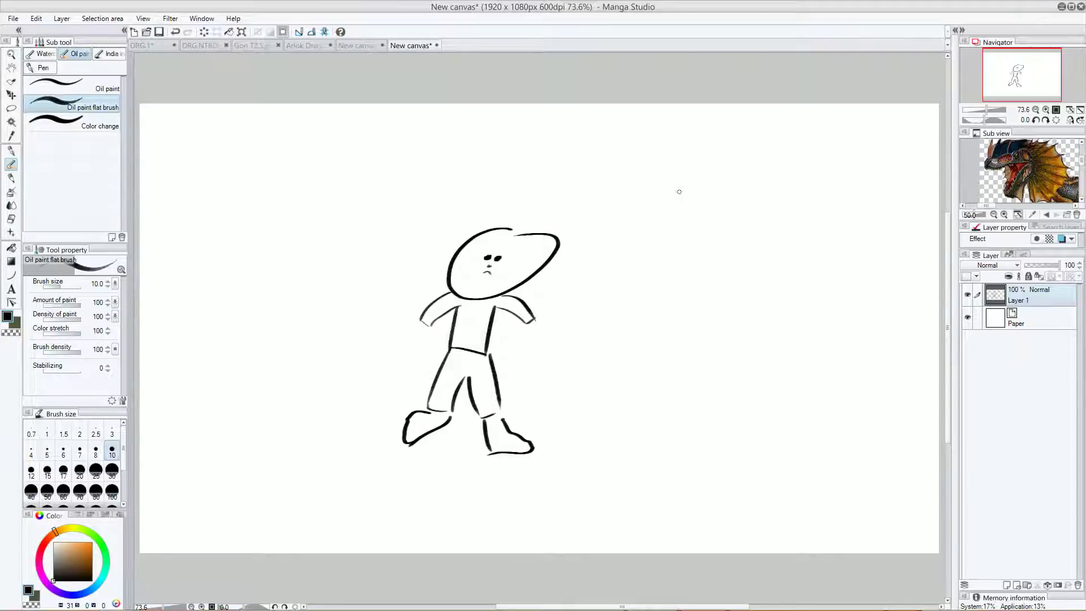
{"action": "mouse_move", "coordinate": [423, 311]}
{"action": "left_mouse_down"}
{"action": "mouse_move", "coordinate": [414, 345]}
{"action": "mouse_move", "coordinate": [433, 334]}
{"action": "left_mouse_up"}
{"action": "mouse_move", "coordinate": [530, 320]}
{"action": "left_mouse_down"}
{"action": "mouse_move", "coordinate": [567, 339]}
{"action": "mouse_move", "coordinate": [558, 320]}
{"action": "left_mouse_up"}
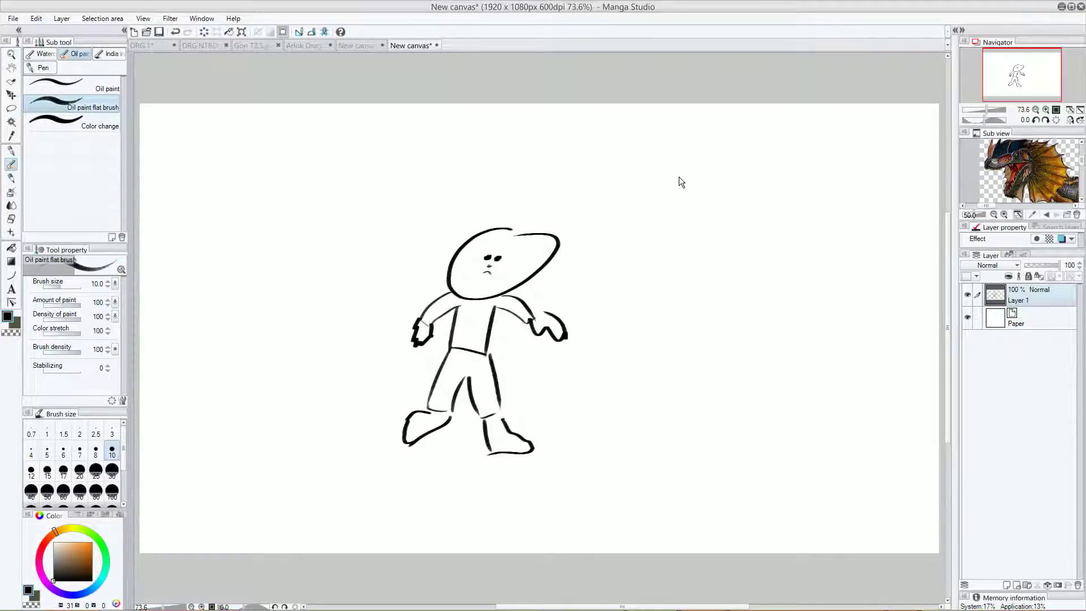
Undo every stroke of the cartoon figure until the canvas is blank.
{"action": "key", "text": "ctrl+z"}
{"action": "key", "text": "ctrl+z"}
{"action": "key", "text": "ctrl+z"}
{"action": "key", "text": "ctrl+z"}
{"action": "key", "text": "ctrl+z"}
{"action": "key", "text": "ctrl+z"}
{"action": "key", "text": "ctrl+z"}
{"action": "key", "text": "ctrl+z"}
{"action": "key", "text": "ctrl+z"}
{"action": "key", "text": "ctrl+z"}
{"action": "key", "text": "ctrl+z"}
{"action": "key", "text": "ctrl+z"}
{"action": "key", "text": "ctrl+z"}
{"action": "key", "text": "ctrl+z"}
{"action": "key", "text": "ctrl+z"}
{"action": "key", "text": "ctrl+z"}
{"action": "key", "text": "ctrl+z"}
{"action": "key", "text": "ctrl+z"}
{"action": "key", "text": "ctrl+z"}
{"action": "key", "text": "ctrl+z"}
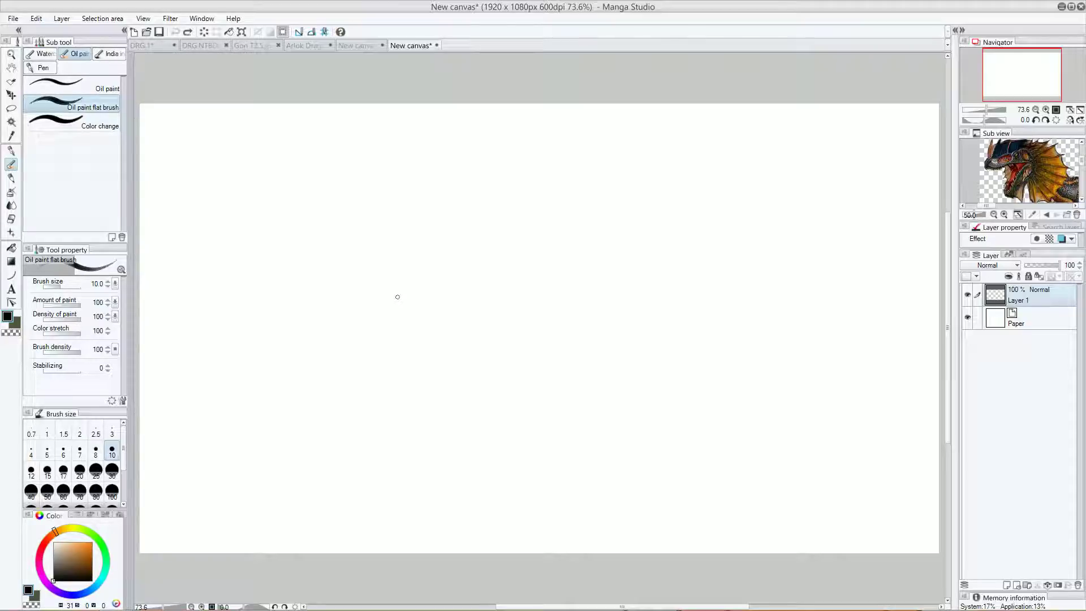
Compare the G-pen at size 30 with the Oil paint flat brush at sizes 10 and 30 using black test strokes.
{"action": "key", "text": "p"}
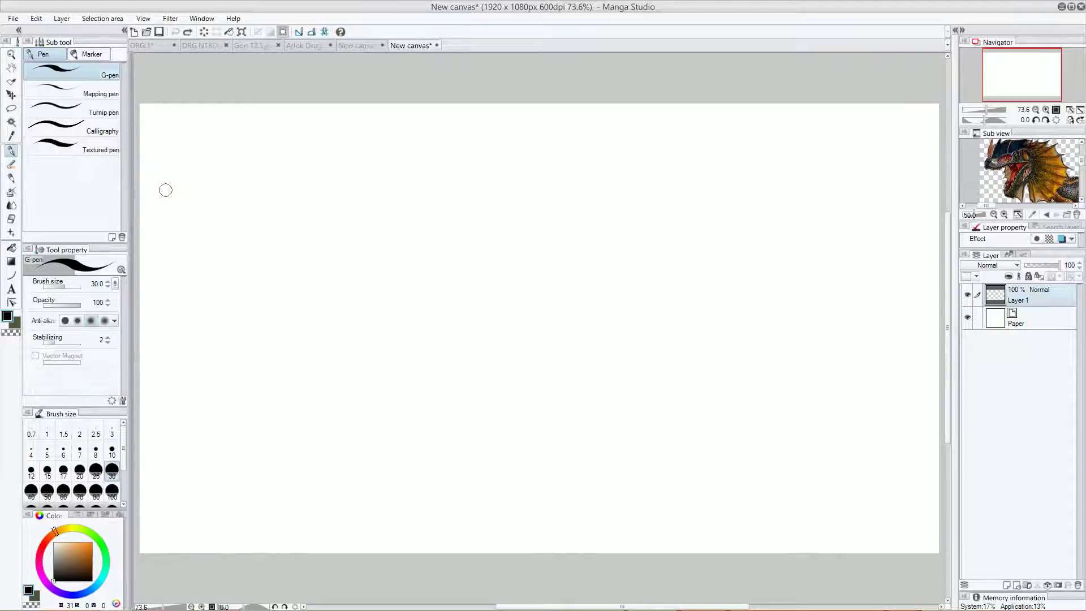
{"action": "mouse_move", "coordinate": [263, 195]}
{"action": "left_mouse_down"}
{"action": "mouse_move", "coordinate": [308, 221]}
{"action": "mouse_move", "coordinate": [465, 192]}
{"action": "mouse_move", "coordinate": [554, 218]}
{"action": "left_mouse_up"}
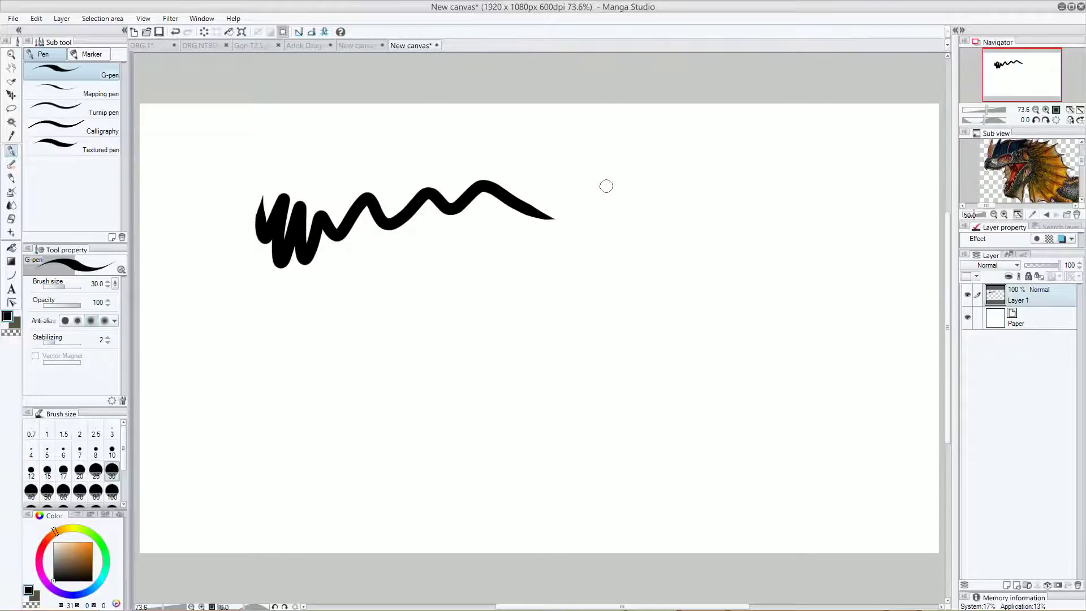
{"action": "left_click", "coordinate": [15, 167]}
{"action": "mouse_move", "coordinate": [245, 298]}
{"action": "left_mouse_down"}
{"action": "mouse_move", "coordinate": [368, 308]}
{"action": "mouse_move", "coordinate": [519, 291]}
{"action": "left_mouse_up"}
{"action": "left_click", "coordinate": [112, 469]}
{"action": "mouse_move", "coordinate": [220, 383]}
{"action": "left_mouse_down"}
{"action": "mouse_move", "coordinate": [415, 390]}
{"action": "mouse_move", "coordinate": [495, 420]}
{"action": "left_mouse_up"}
{"action": "left_click_drag", "start_coordinate": [592, 220], "coordinate": [617, 308]}
{"action": "left_click_drag", "start_coordinate": [674, 212], "coordinate": [694, 333]}
{"action": "mouse_move", "coordinate": [535, 444]}
{"action": "left_mouse_down"}
{"action": "mouse_move", "coordinate": [537, 365]}
{"action": "mouse_move", "coordinate": [595, 396]}
{"action": "left_mouse_up"}
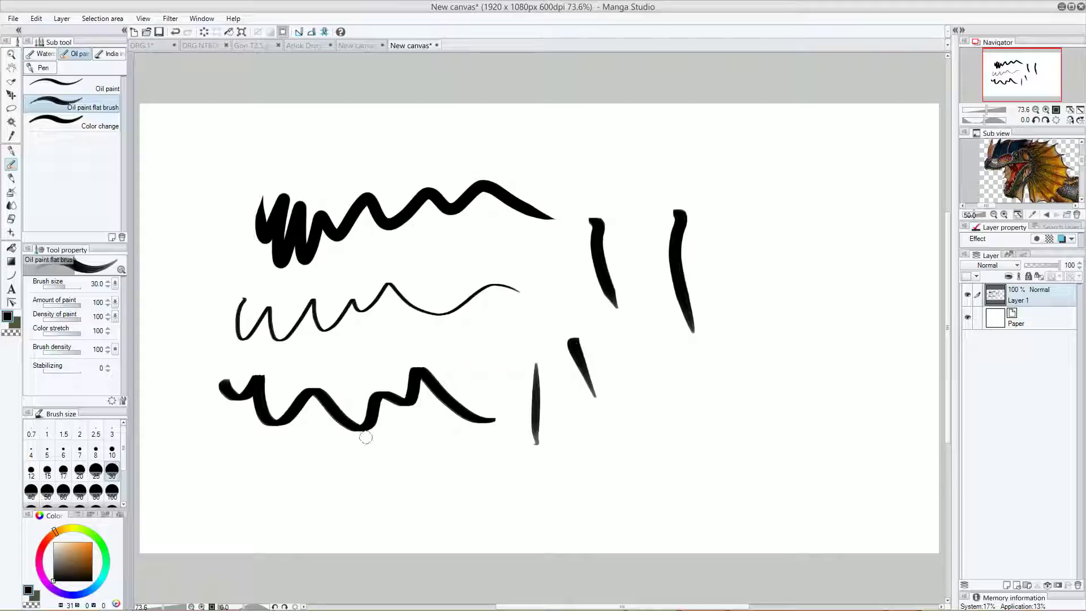
Undo all the pen and oil brush test strokes to clear the canvas.
{"action": "key", "text": "ctrl+z"}
{"action": "key", "text": "ctrl+z"}
{"action": "key", "text": "ctrl+z"}
{"action": "key", "text": "ctrl+z"}
{"action": "key", "text": "ctrl+z"}
{"action": "key", "text": "ctrl+z"}
{"action": "key", "text": "ctrl+z"}
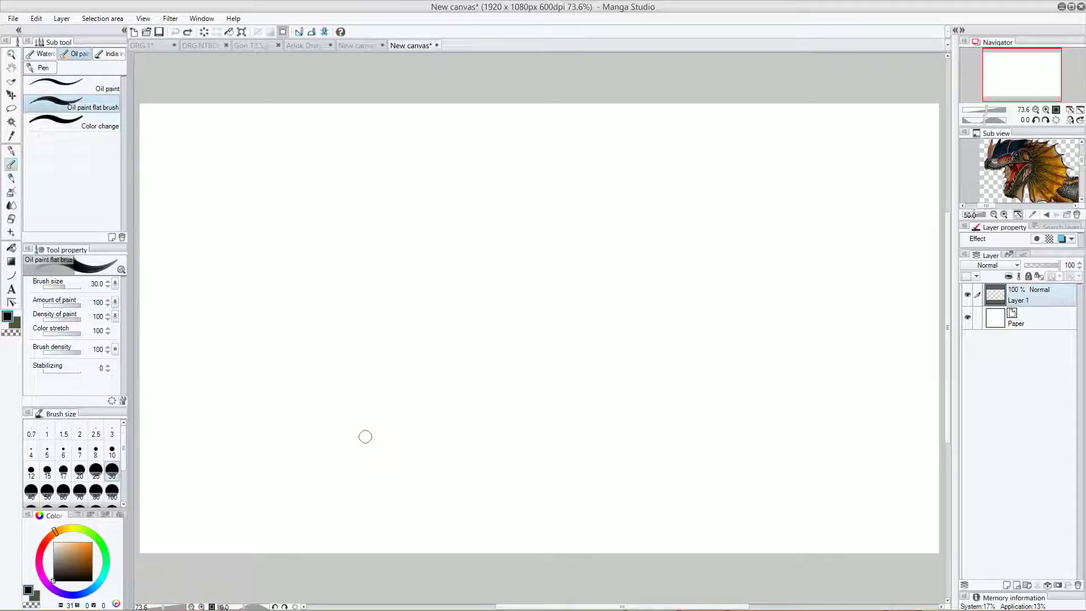
Scribble a black zigzag test stroke with the Stronger air brush at size 30.
{"action": "left_click", "coordinate": [11, 178]}
{"action": "left_click", "coordinate": [11, 191]}
{"action": "mouse_move", "coordinate": [264, 191]}
{"action": "left_mouse_down"}
{"action": "mouse_move", "coordinate": [235, 284]}
{"action": "mouse_move", "coordinate": [342, 266]}
{"action": "mouse_move", "coordinate": [426, 222]}
{"action": "mouse_move", "coordinate": [444, 275]}
{"action": "left_mouse_up"}
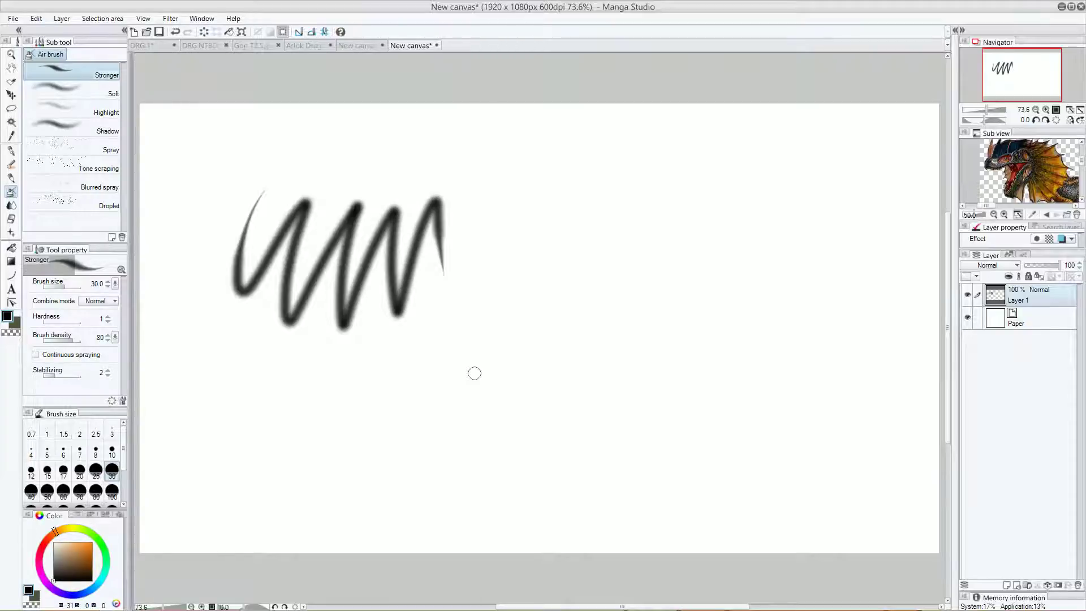
Undo the air brush test stroke and bring up the color mixing tools with Finger tip active.
{"action": "key", "text": "ctrl+z"}
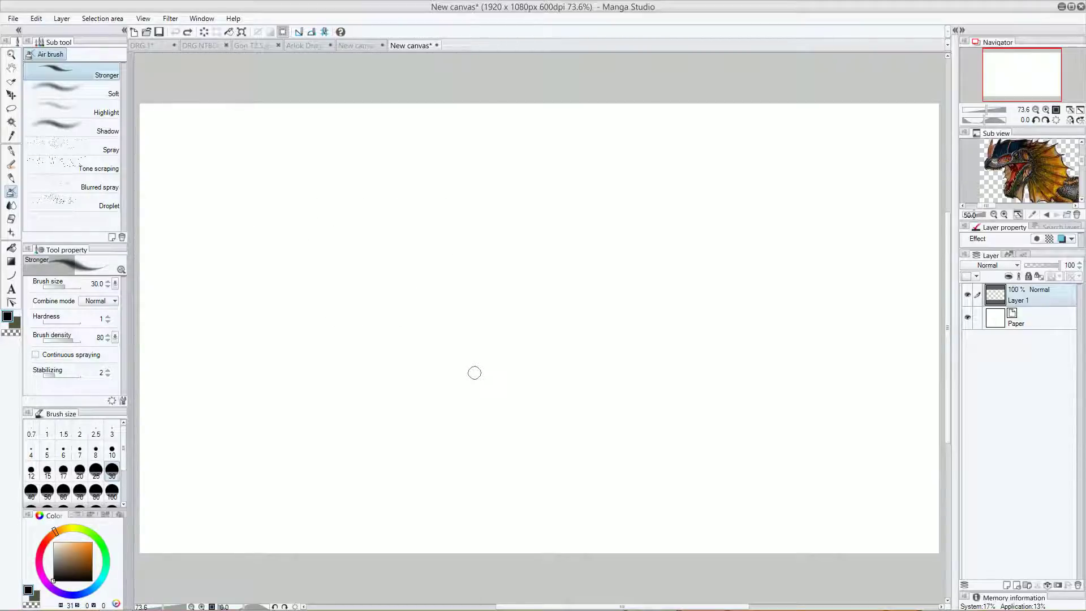
{"action": "left_click", "coordinate": [10, 206]}
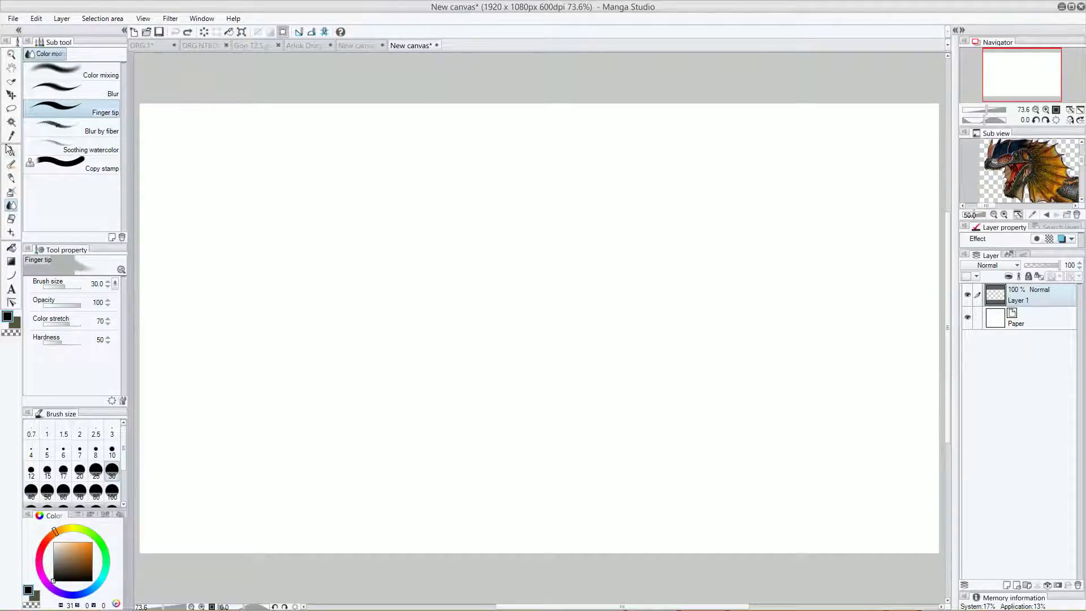
Draw a dinosaur's back, tail, hind leg and belly in black with the Oil paint flat brush at size 30.
{"action": "left_click", "coordinate": [11, 164]}
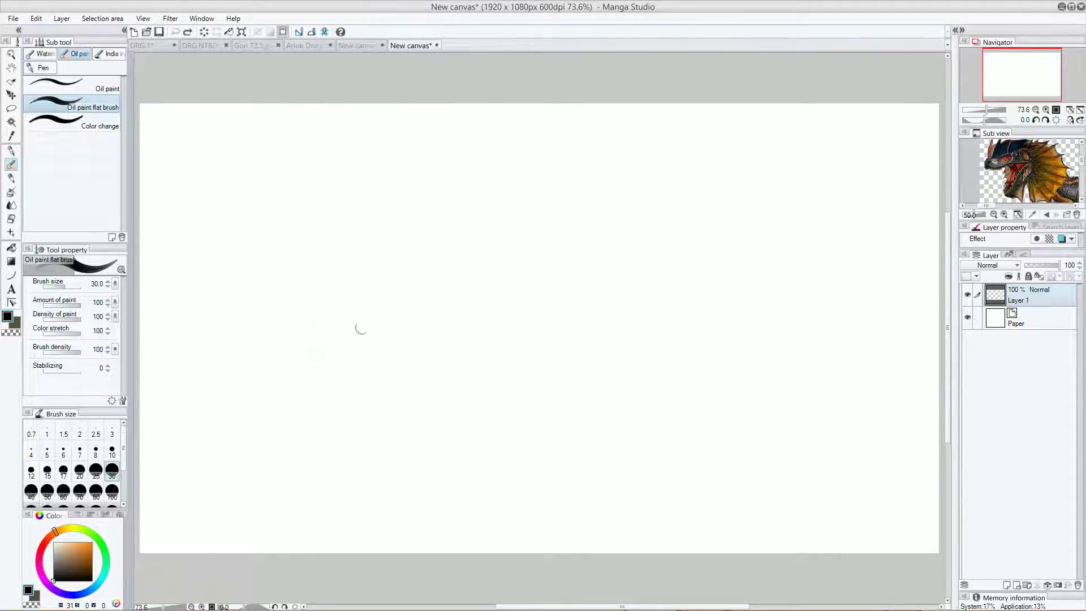
{"action": "mouse_move", "coordinate": [820, 325]}
{"action": "left_mouse_down"}
{"action": "mouse_move", "coordinate": [612, 347]}
{"action": "mouse_move", "coordinate": [335, 283]}
{"action": "left_mouse_up"}
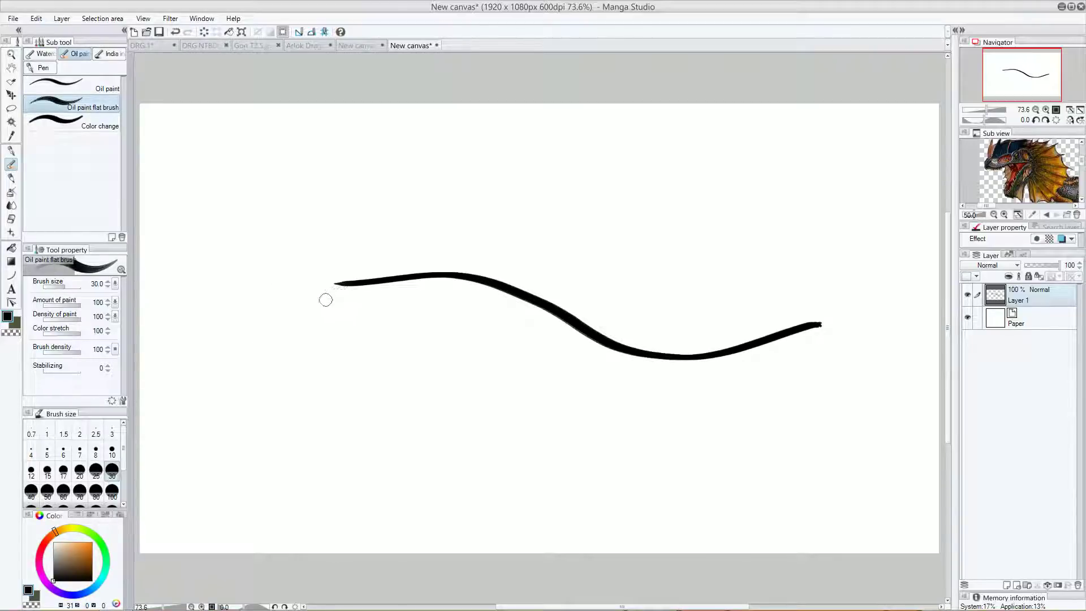
{"action": "mouse_move", "coordinate": [819, 325]}
{"action": "left_mouse_down"}
{"action": "mouse_move", "coordinate": [765, 384]}
{"action": "mouse_move", "coordinate": [729, 390]}
{"action": "mouse_move", "coordinate": [579, 374]}
{"action": "mouse_move", "coordinate": [551, 349]}
{"action": "mouse_move", "coordinate": [492, 338]}
{"action": "mouse_move", "coordinate": [495, 444]}
{"action": "mouse_move", "coordinate": [446, 438]}
{"action": "mouse_move", "coordinate": [440, 349]}
{"action": "mouse_move", "coordinate": [419, 344]}
{"action": "left_mouse_up"}
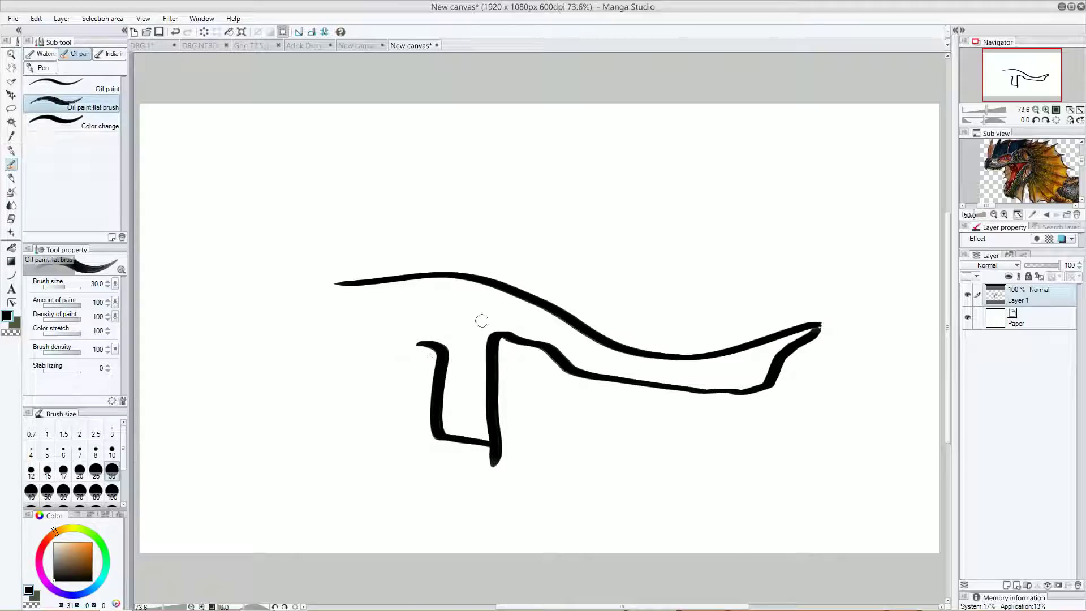
{"action": "key", "text": "ctrl+z"}
{"action": "mouse_move", "coordinate": [490, 435]}
{"action": "left_mouse_down"}
{"action": "mouse_move", "coordinate": [496, 459]}
{"action": "mouse_move", "coordinate": [459, 470]}
{"action": "mouse_move", "coordinate": [461, 352]}
{"action": "mouse_move", "coordinate": [333, 338]}
{"action": "left_mouse_up"}
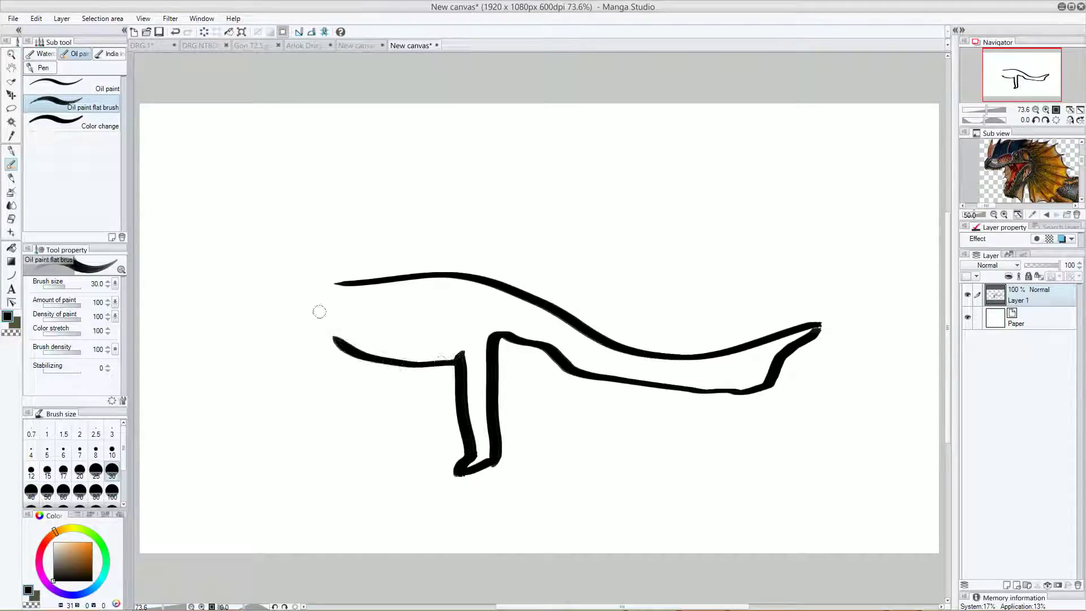
Add the dinosaur's second hind leg, its clawed forearm and the open-jawed head with a spiked crest.
{"action": "mouse_move", "coordinate": [454, 449]}
{"action": "left_mouse_down"}
{"action": "mouse_move", "coordinate": [443, 462]}
{"action": "mouse_move", "coordinate": [426, 444]}
{"action": "mouse_move", "coordinate": [424, 361]}
{"action": "left_mouse_up"}
{"action": "mouse_move", "coordinate": [342, 341]}
{"action": "left_mouse_down"}
{"action": "mouse_move", "coordinate": [378, 400]}
{"action": "mouse_move", "coordinate": [330, 433]}
{"action": "mouse_move", "coordinate": [376, 431]}
{"action": "mouse_move", "coordinate": [389, 413]}
{"action": "mouse_move", "coordinate": [363, 364]}
{"action": "mouse_move", "coordinate": [346, 378]}
{"action": "mouse_move", "coordinate": [344, 413]}
{"action": "mouse_move", "coordinate": [343, 402]}
{"action": "mouse_move", "coordinate": [327, 414]}
{"action": "mouse_move", "coordinate": [353, 428]}
{"action": "mouse_move", "coordinate": [324, 323]}
{"action": "mouse_move", "coordinate": [281, 343]}
{"action": "mouse_move", "coordinate": [278, 366]}
{"action": "mouse_move", "coordinate": [223, 399]}
{"action": "mouse_move", "coordinate": [245, 383]}
{"action": "mouse_move", "coordinate": [195, 399]}
{"action": "mouse_move", "coordinate": [243, 309]}
{"action": "mouse_move", "coordinate": [240, 329]}
{"action": "mouse_move", "coordinate": [189, 348]}
{"action": "mouse_move", "coordinate": [187, 305]}
{"action": "mouse_move", "coordinate": [250, 295]}
{"action": "mouse_move", "coordinate": [198, 303]}
{"action": "mouse_move", "coordinate": [217, 290]}
{"action": "mouse_move", "coordinate": [352, 280]}
{"action": "left_mouse_up"}
{"action": "mouse_move", "coordinate": [170, 308]}
{"action": "left_mouse_down"}
{"action": "mouse_move", "coordinate": [207, 218]}
{"action": "mouse_move", "coordinate": [199, 259]}
{"action": "mouse_move", "coordinate": [240, 220]}
{"action": "mouse_move", "coordinate": [243, 243]}
{"action": "mouse_move", "coordinate": [305, 229]}
{"action": "mouse_move", "coordinate": [357, 254]}
{"action": "mouse_move", "coordinate": [347, 281]}
{"action": "left_mouse_up"}
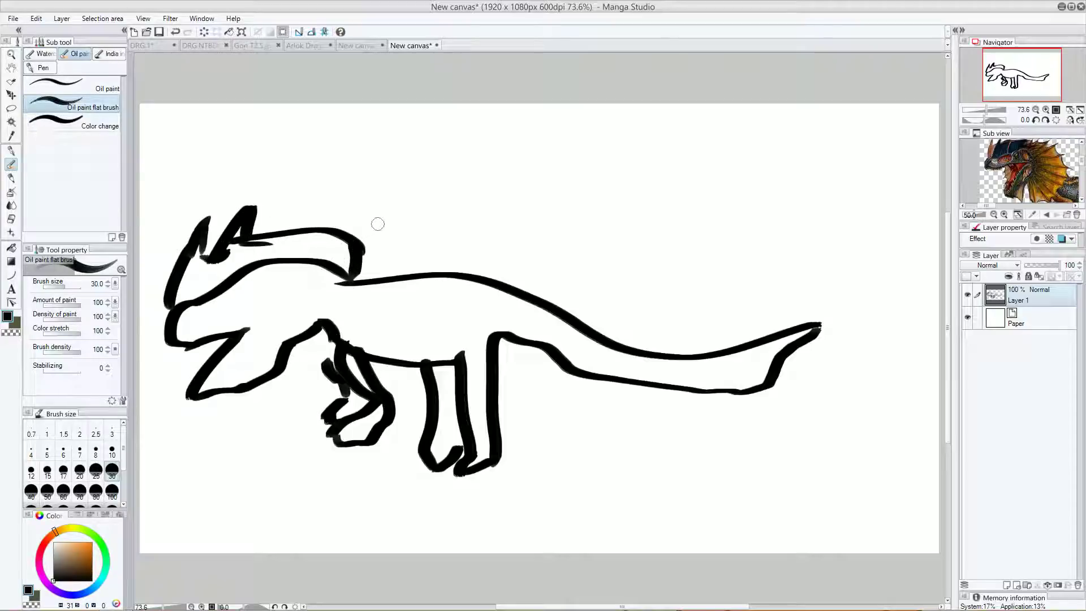
Draw the spiky frill around the dinosaur's neck, with small marks beneath the jaw.
{"action": "mouse_move", "coordinate": [278, 237]}
{"action": "left_mouse_down"}
{"action": "mouse_move", "coordinate": [401, 206]}
{"action": "mouse_move", "coordinate": [361, 248]}
{"action": "mouse_move", "coordinate": [388, 256]}
{"action": "mouse_move", "coordinate": [343, 301]}
{"action": "mouse_move", "coordinate": [359, 311]}
{"action": "mouse_move", "coordinate": [311, 390]}
{"action": "mouse_move", "coordinate": [257, 437]}
{"action": "mouse_move", "coordinate": [223, 425]}
{"action": "mouse_move", "coordinate": [222, 411]}
{"action": "mouse_move", "coordinate": [269, 401]}
{"action": "left_mouse_up"}
{"action": "left_click_drag", "start_coordinate": [287, 368], "coordinate": [295, 377]}
{"action": "left_click_drag", "start_coordinate": [306, 362], "coordinate": [315, 348]}
{"action": "left_click_drag", "start_coordinate": [329, 307], "coordinate": [338, 328]}
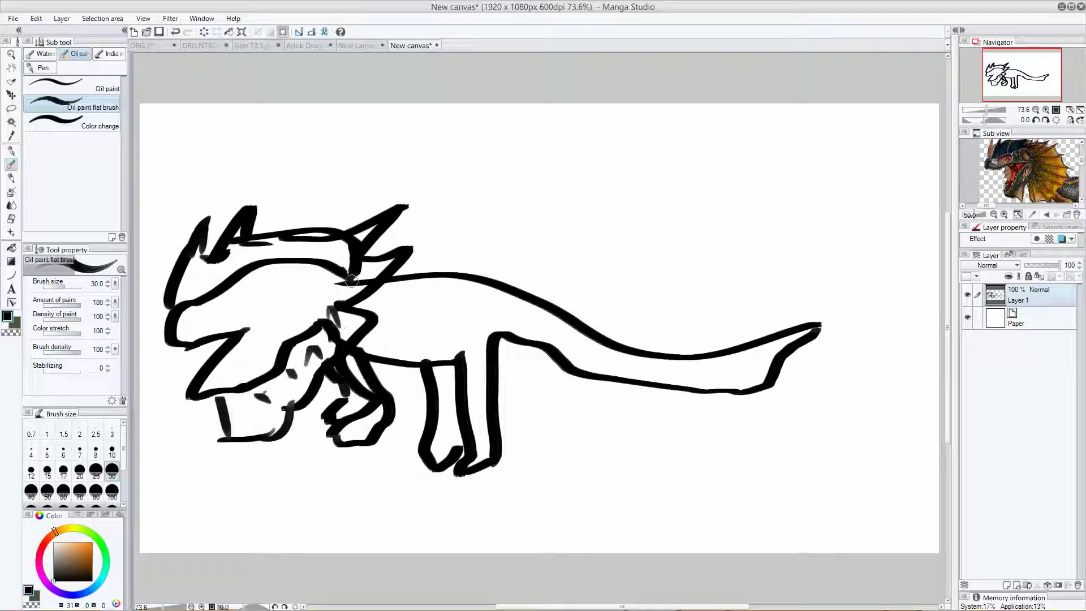
Clean up the overlapping lines behind the head with the Harder eraser and draw the dinosaur's eye in black.
{"action": "left_click", "coordinate": [11, 219]}
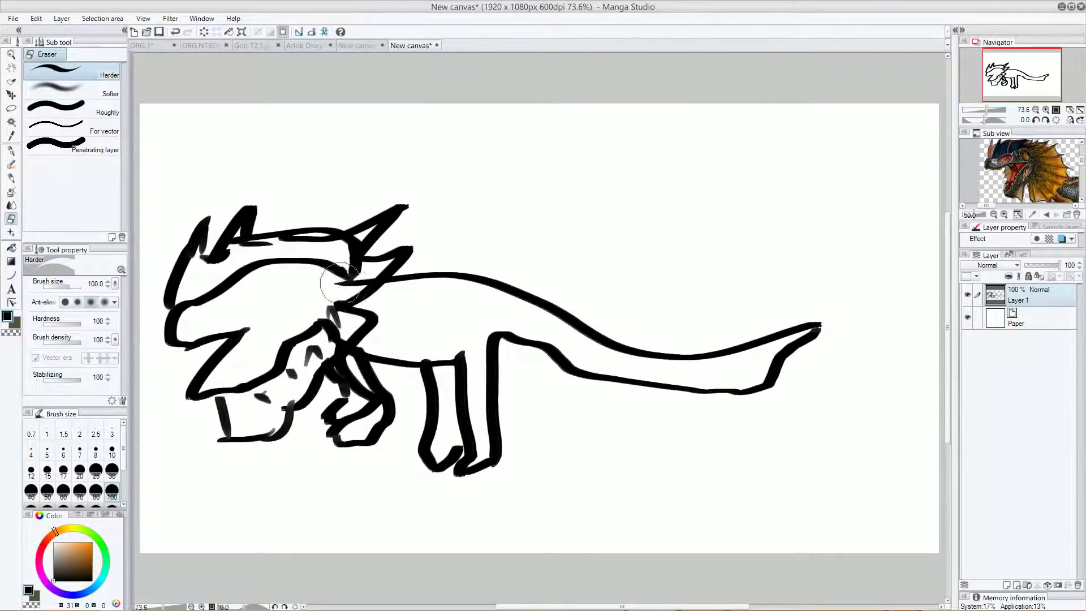
{"action": "mouse_move", "coordinate": [322, 287]}
{"action": "left_mouse_down"}
{"action": "mouse_move", "coordinate": [363, 278]}
{"action": "mouse_move", "coordinate": [334, 328]}
{"action": "left_mouse_up"}
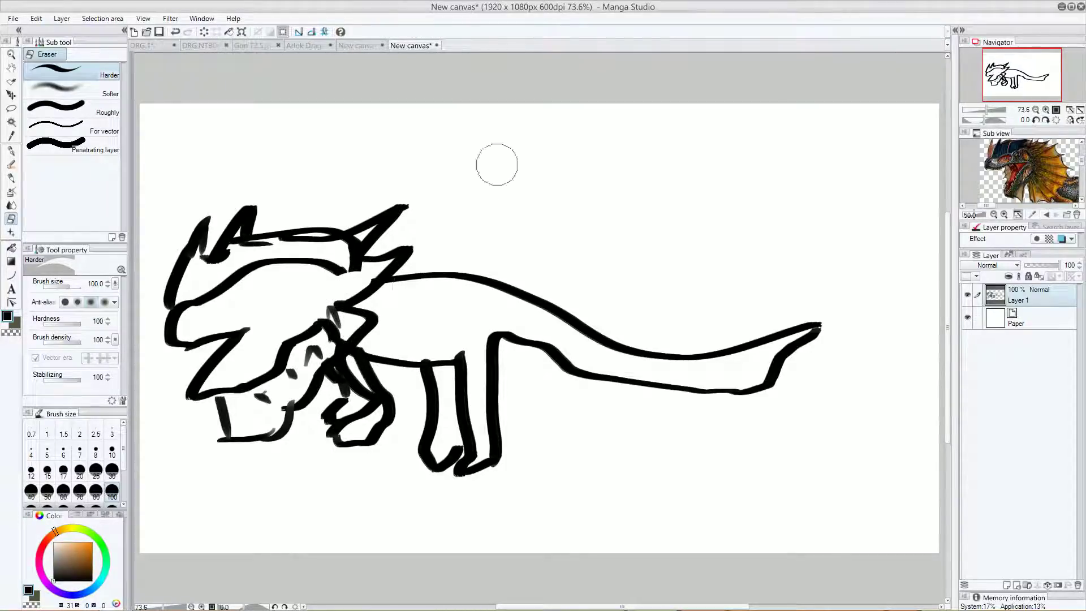
{"action": "left_click", "coordinate": [11, 164]}
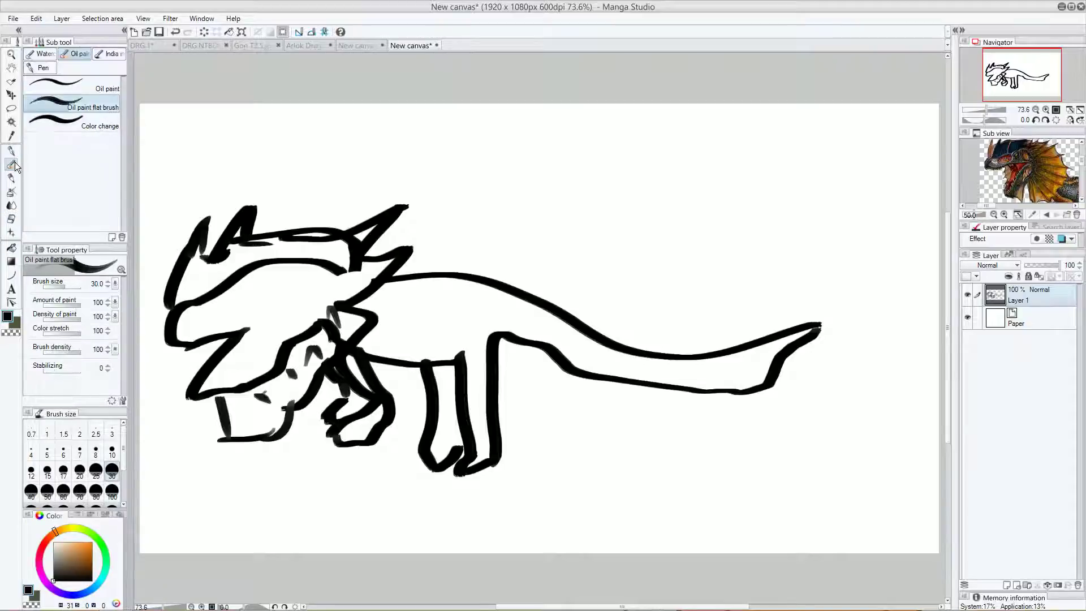
{"action": "mouse_move", "coordinate": [227, 295]}
{"action": "left_mouse_down"}
{"action": "mouse_move", "coordinate": [255, 291]}
{"action": "mouse_move", "coordinate": [250, 310]}
{"action": "mouse_move", "coordinate": [227, 311]}
{"action": "mouse_move", "coordinate": [260, 287]}
{"action": "left_mouse_up"}
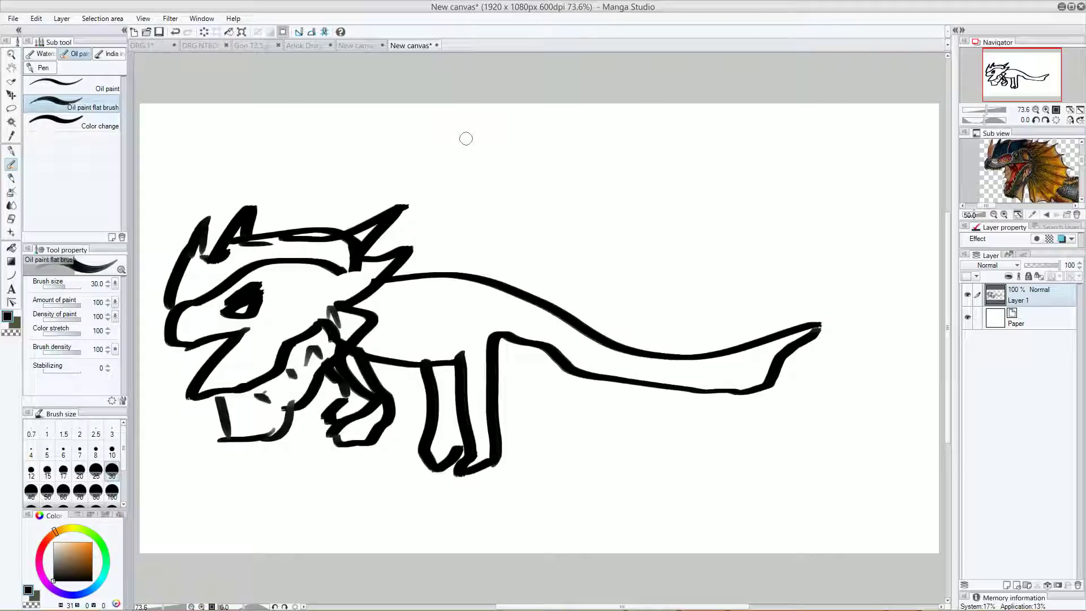
Undo the dinosaur's eye, frill, head and forearm strokes, back to the body, tail and hind legs.
{"action": "key", "text": "ctrl+z"}
{"action": "key", "text": "ctrl+z"}
{"action": "key", "text": "ctrl+z"}
{"action": "key", "text": "ctrl+z"}
{"action": "key", "text": "ctrl+z"}
{"action": "key", "text": "ctrl+z"}
{"action": "key", "text": "ctrl+z"}
{"action": "key", "text": "ctrl+z"}
{"action": "key", "text": "ctrl+z"}
{"action": "key", "text": "ctrl+z"}
{"action": "key", "text": "ctrl+z"}
{"action": "key", "text": "ctrl+z"}
{"action": "key", "text": "ctrl+z"}
{"action": "key", "text": "ctrl+z"}
{"action": "key", "text": "ctrl+z"}
{"action": "key", "text": "ctrl+z"}
{"action": "key", "text": "ctrl+z"}
{"action": "key", "text": "ctrl+z"}
{"action": "key", "text": "ctrl+z"}
{"action": "key", "text": "ctrl+z"}
{"action": "key", "text": "ctrl+z"}
{"action": "key", "text": "ctrl+z"}
{"action": "key", "text": "ctrl+z"}
{"action": "key", "text": "ctrl+z"}
{"action": "key", "text": "ctrl+z"}
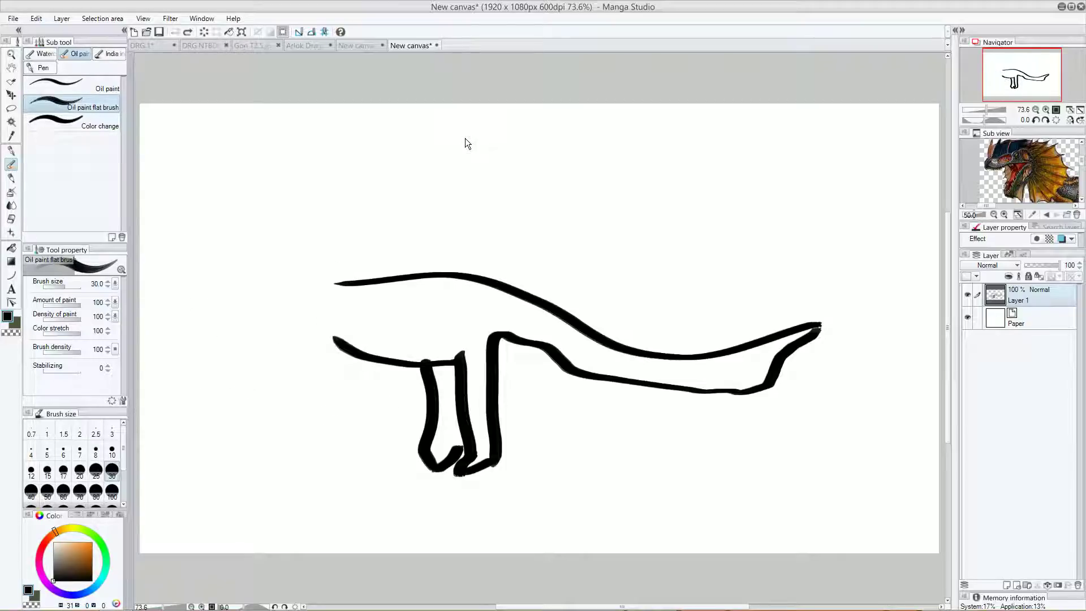
Erase the remaining dinosaur lines with the Harder eraser at size 100, reducing its stabilizing to 3.
{"action": "left_click", "coordinate": [12, 220]}
{"action": "mouse_move", "coordinate": [327, 340]}
{"action": "left_mouse_down"}
{"action": "mouse_move", "coordinate": [350, 302]}
{"action": "mouse_move", "coordinate": [355, 324]}
{"action": "mouse_move", "coordinate": [432, 243]}
{"action": "left_mouse_up"}
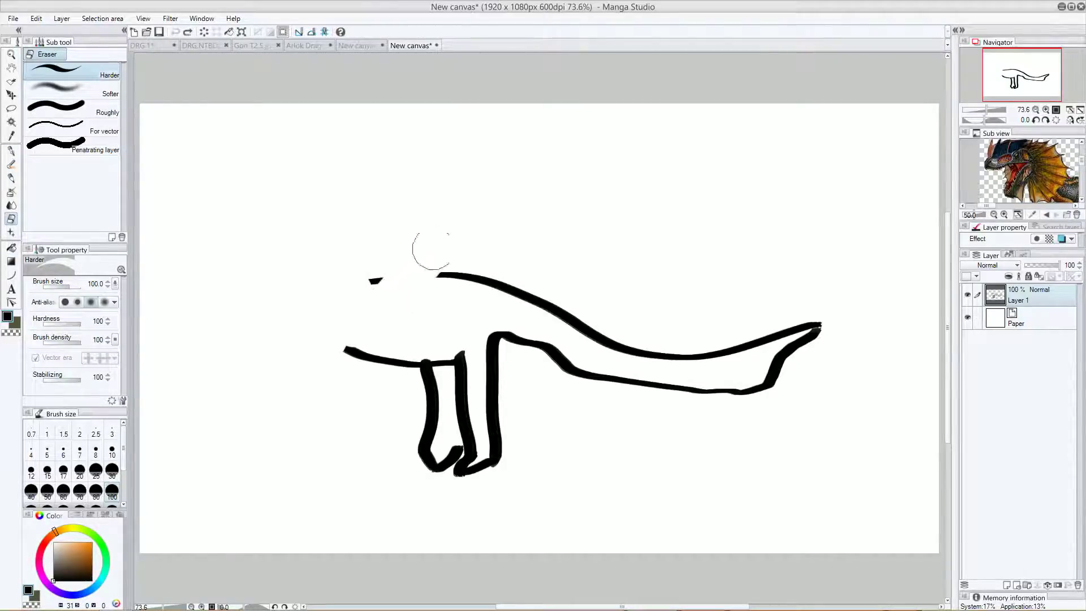
{"action": "left_click", "coordinate": [53, 383]}
{"action": "mouse_move", "coordinate": [459, 263]}
{"action": "left_mouse_down"}
{"action": "mouse_move", "coordinate": [336, 346]}
{"action": "mouse_move", "coordinate": [482, 265]}
{"action": "mouse_move", "coordinate": [327, 391]}
{"action": "mouse_move", "coordinate": [518, 270]}
{"action": "mouse_move", "coordinate": [414, 422]}
{"action": "mouse_move", "coordinate": [366, 407]}
{"action": "mouse_move", "coordinate": [433, 327]}
{"action": "mouse_move", "coordinate": [414, 414]}
{"action": "mouse_move", "coordinate": [436, 502]}
{"action": "mouse_move", "coordinate": [491, 355]}
{"action": "mouse_move", "coordinate": [448, 476]}
{"action": "mouse_move", "coordinate": [503, 292]}
{"action": "mouse_move", "coordinate": [564, 299]}
{"action": "mouse_move", "coordinate": [503, 327]}
{"action": "mouse_move", "coordinate": [578, 349]}
{"action": "mouse_move", "coordinate": [545, 357]}
{"action": "mouse_move", "coordinate": [706, 362]}
{"action": "mouse_move", "coordinate": [602, 346]}
{"action": "mouse_move", "coordinate": [803, 340]}
{"action": "mouse_move", "coordinate": [692, 412]}
{"action": "mouse_move", "coordinate": [532, 418]}
{"action": "mouse_move", "coordinate": [477, 452]}
{"action": "mouse_move", "coordinate": [539, 424]}
{"action": "mouse_move", "coordinate": [544, 433]}
{"action": "mouse_move", "coordinate": [779, 374]}
{"action": "mouse_move", "coordinate": [767, 386]}
{"action": "mouse_move", "coordinate": [601, 366]}
{"action": "left_mouse_up"}
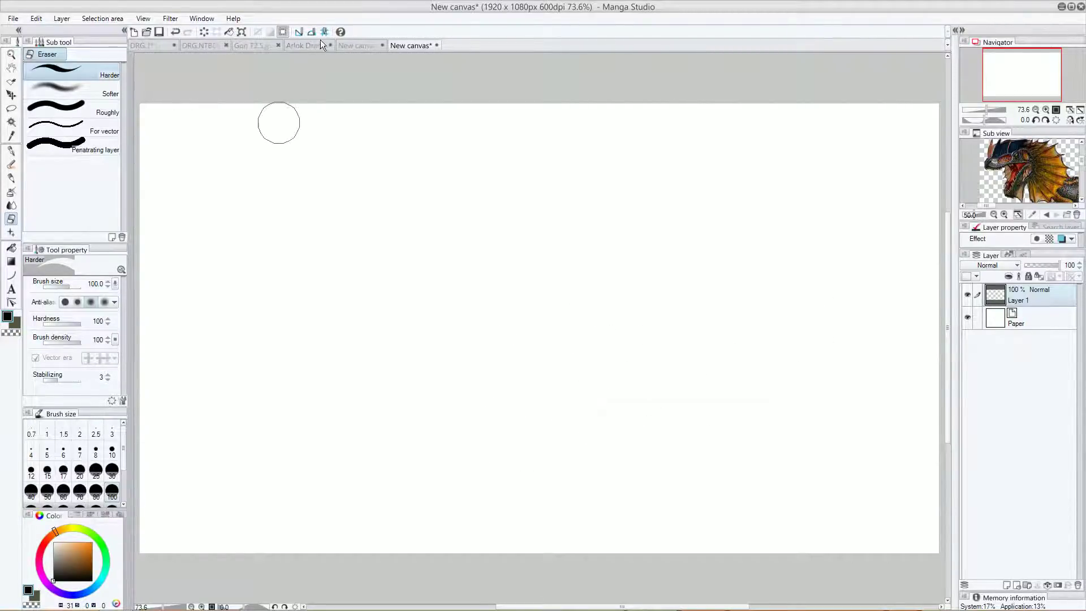
Look at the Gon T2.5 drawing and switch to the canvas with the orange dinosaur head sketch.
{"action": "left_click", "coordinate": [245, 46]}
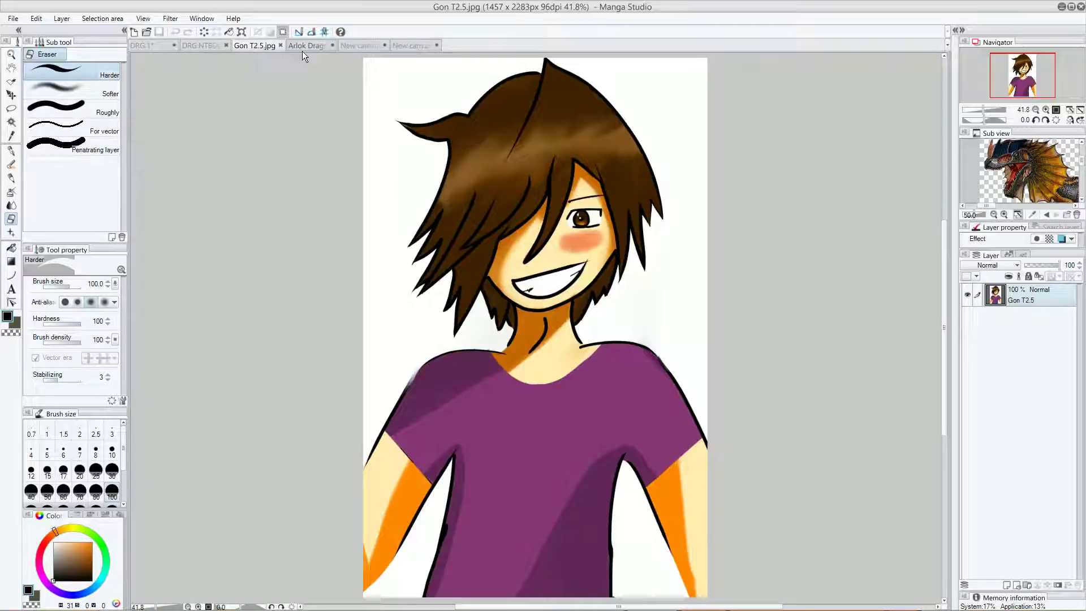
{"action": "left_click", "coordinate": [413, 45]}
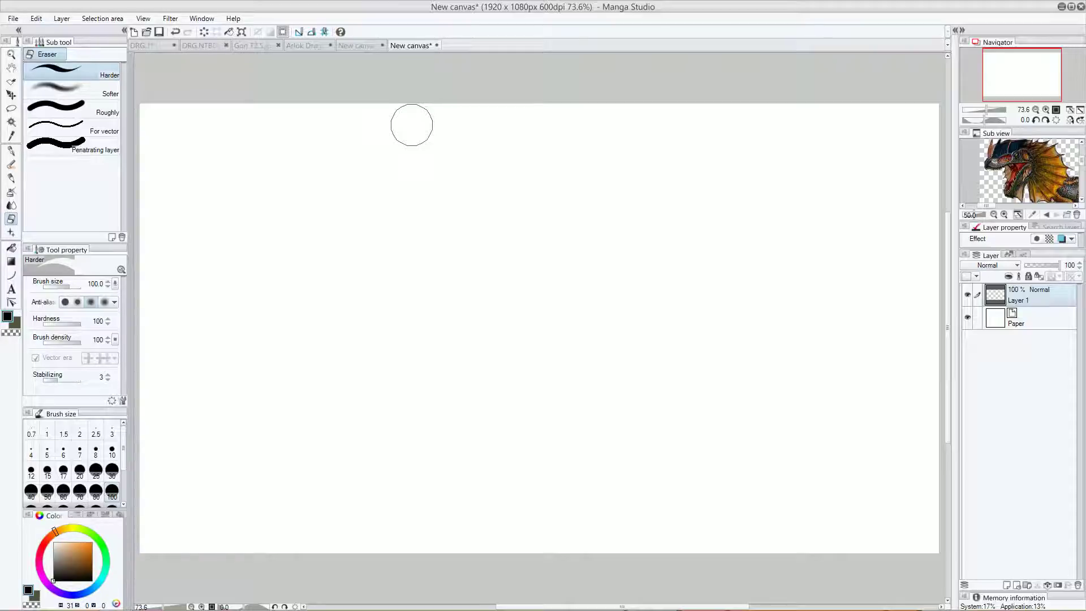
{"action": "left_click", "coordinate": [360, 46]}
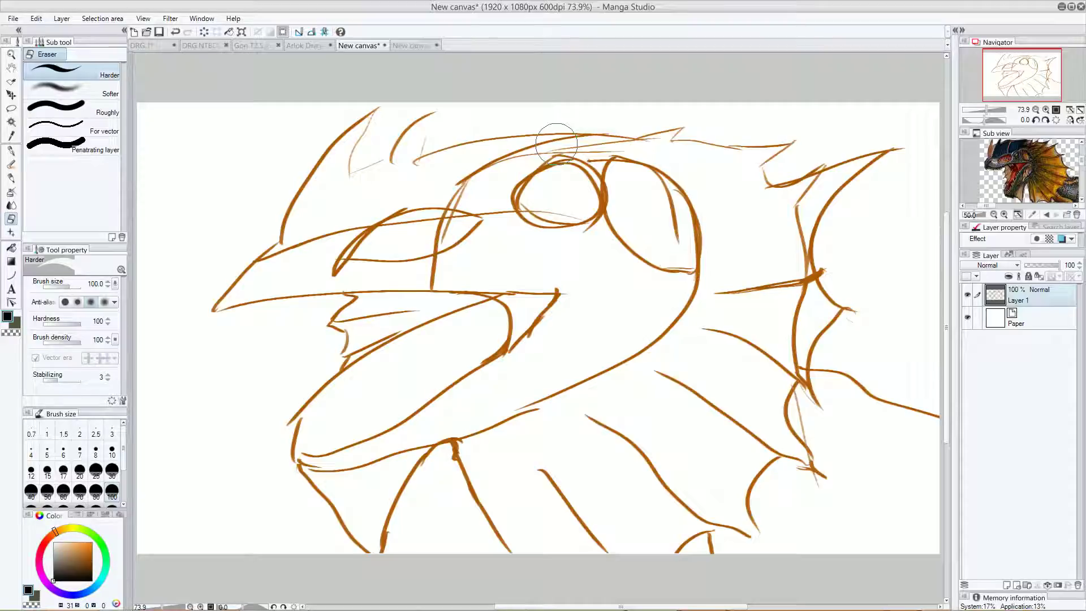
Set the Oil paint flat brush to size 80 with a brownish orange and add a new layer above the sketch.
{"action": "left_click", "coordinate": [11, 164]}
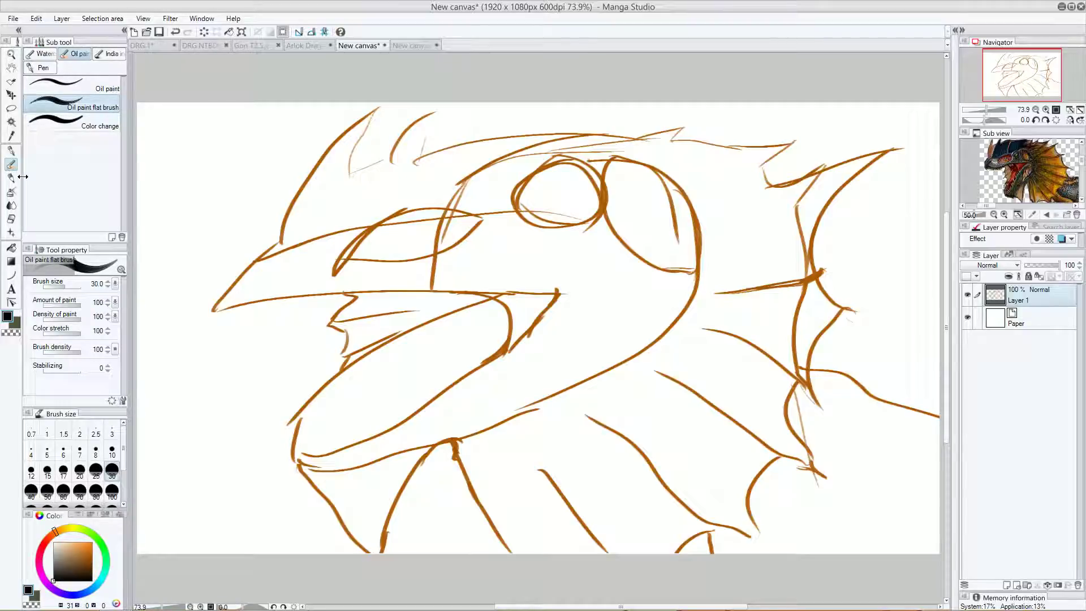
{"action": "left_click", "coordinate": [93, 561]}
{"action": "left_click", "coordinate": [94, 557]}
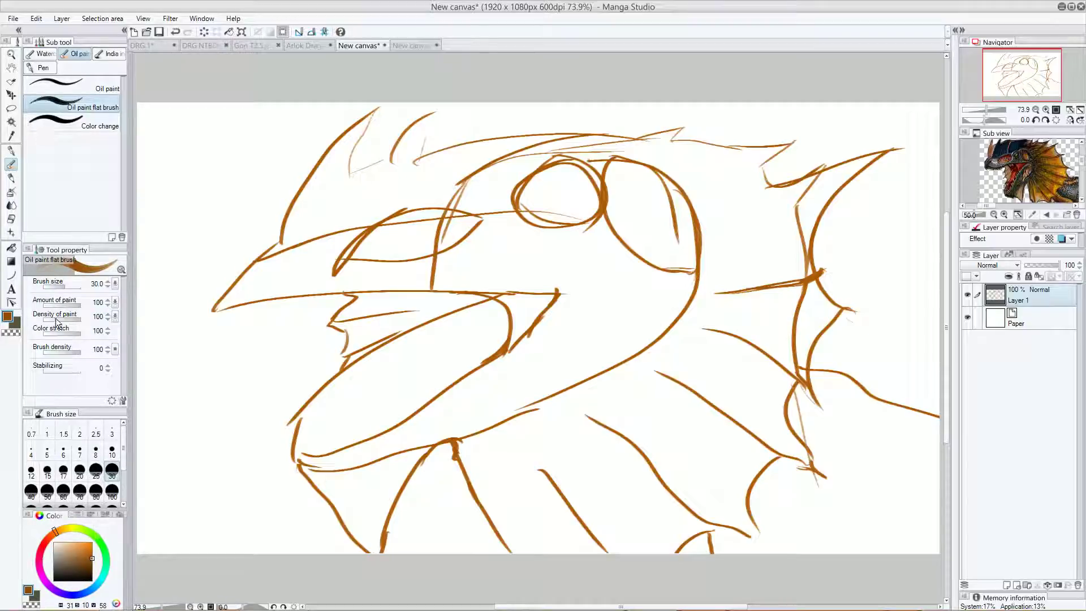
{"action": "left_click", "coordinate": [97, 491]}
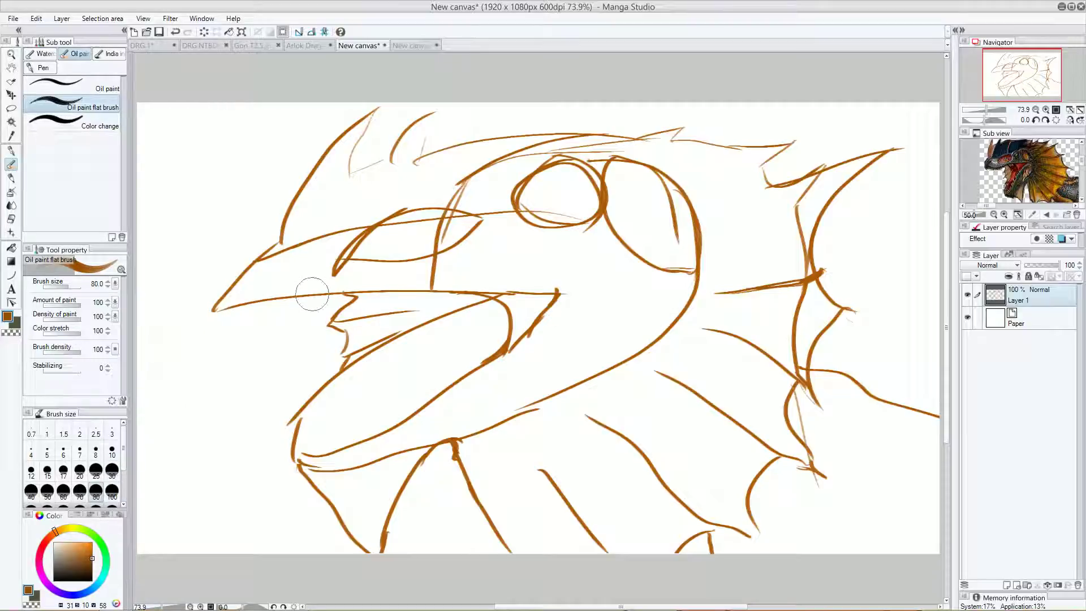
{"action": "left_click", "coordinate": [1006, 586]}
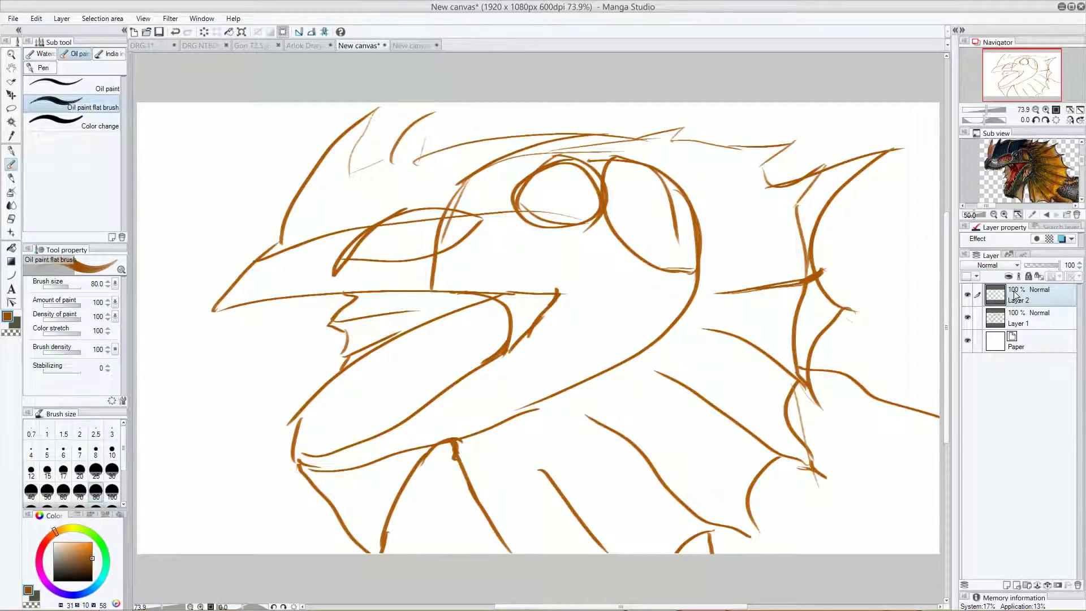
Choose a dark navy blue and block in the dinosaur's snout and upper jaw on the new layer.
{"action": "left_click", "coordinate": [84, 591]}
{"action": "left_click_drag", "start_coordinate": [93, 565], "coordinate": [94, 571]}
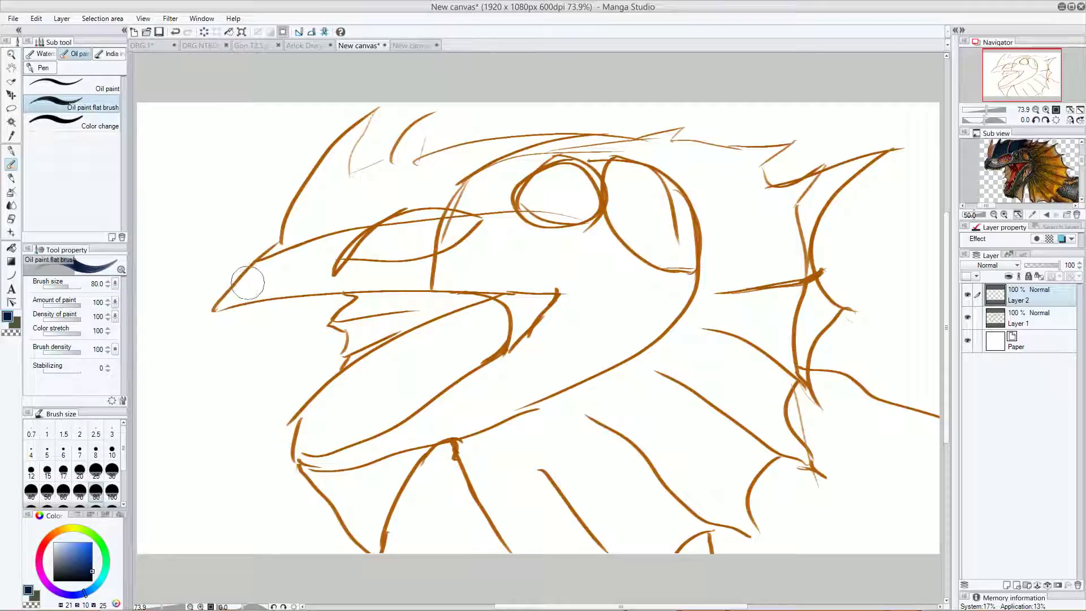
{"action": "left_click_drag", "start_coordinate": [222, 305], "coordinate": [323, 249]}
{"action": "left_click_drag", "start_coordinate": [244, 287], "coordinate": [363, 233]}
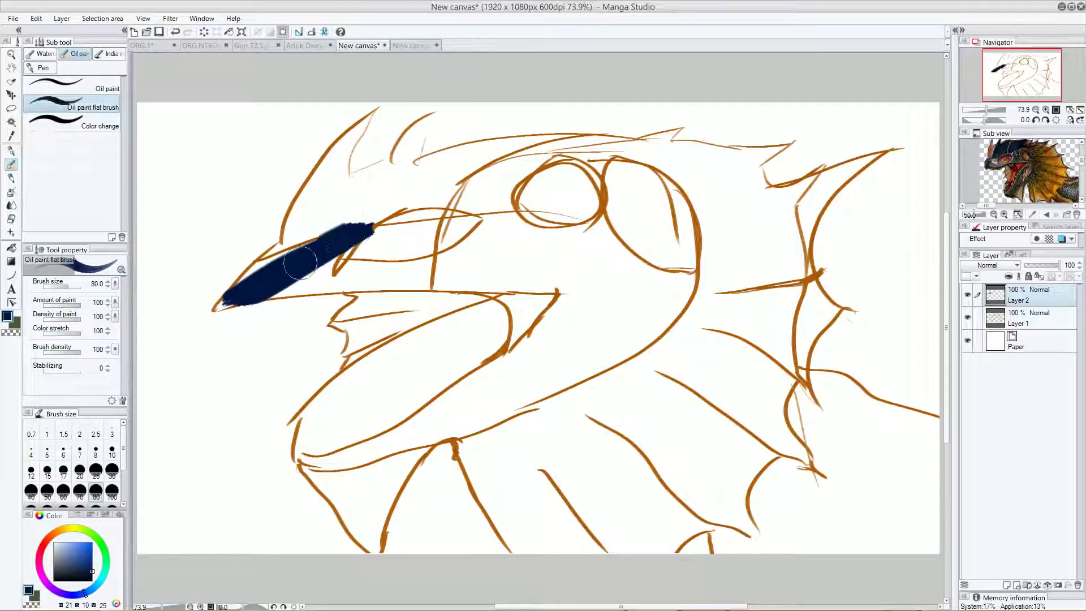
{"action": "mouse_move", "coordinate": [267, 286]}
{"action": "left_mouse_down"}
{"action": "mouse_move", "coordinate": [505, 215]}
{"action": "mouse_move", "coordinate": [431, 221]}
{"action": "mouse_move", "coordinate": [272, 291]}
{"action": "left_mouse_up"}
{"action": "left_click_drag", "start_coordinate": [493, 278], "coordinate": [267, 293]}
{"action": "mouse_move", "coordinate": [508, 262]}
{"action": "left_mouse_down"}
{"action": "mouse_move", "coordinate": [394, 262]}
{"action": "mouse_move", "coordinate": [222, 303]}
{"action": "left_mouse_up"}
{"action": "left_click", "coordinate": [328, 401]}
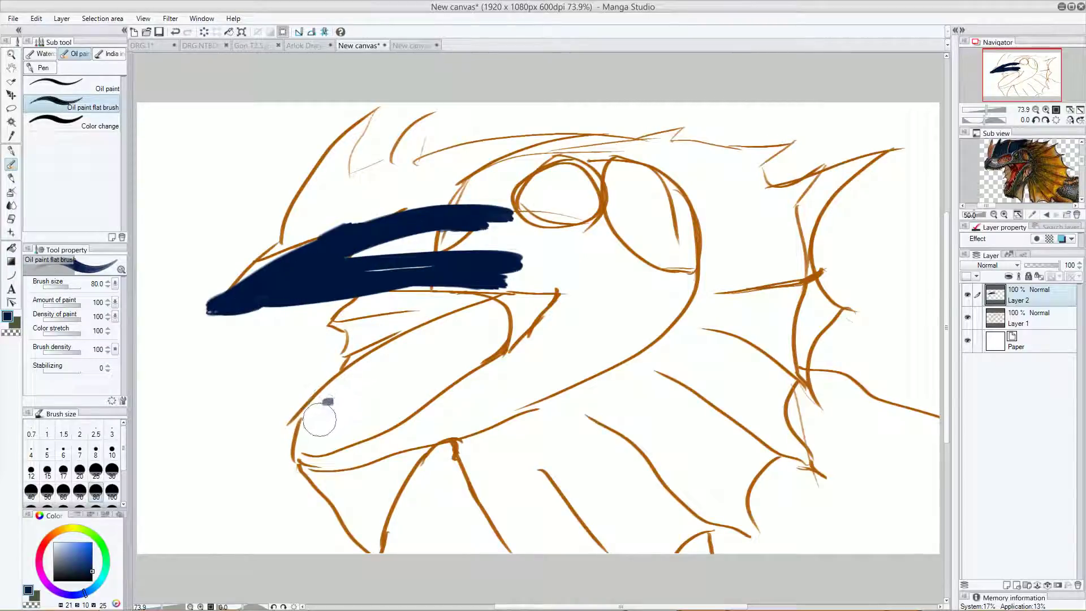
Extend the navy blue over the lower jaw, cheek, forehead and the area above the eye.
{"action": "mouse_move", "coordinate": [289, 455]}
{"action": "left_mouse_down"}
{"action": "mouse_move", "coordinate": [517, 387]}
{"action": "mouse_move", "coordinate": [369, 464]}
{"action": "mouse_move", "coordinate": [566, 317]}
{"action": "mouse_move", "coordinate": [682, 296]}
{"action": "mouse_move", "coordinate": [630, 274]}
{"action": "mouse_move", "coordinate": [479, 276]}
{"action": "mouse_move", "coordinate": [559, 276]}
{"action": "mouse_move", "coordinate": [372, 259]}
{"action": "mouse_move", "coordinate": [536, 222]}
{"action": "mouse_move", "coordinate": [500, 246]}
{"action": "mouse_move", "coordinate": [575, 273]}
{"action": "mouse_move", "coordinate": [637, 276]}
{"action": "mouse_move", "coordinate": [572, 325]}
{"action": "mouse_move", "coordinate": [568, 292]}
{"action": "mouse_move", "coordinate": [617, 322]}
{"action": "left_mouse_up"}
{"action": "mouse_move", "coordinate": [670, 290]}
{"action": "left_mouse_down"}
{"action": "mouse_move", "coordinate": [562, 242]}
{"action": "mouse_move", "coordinate": [611, 254]}
{"action": "mouse_move", "coordinate": [597, 235]}
{"action": "mouse_move", "coordinate": [514, 235]}
{"action": "mouse_move", "coordinate": [400, 256]}
{"action": "left_mouse_up"}
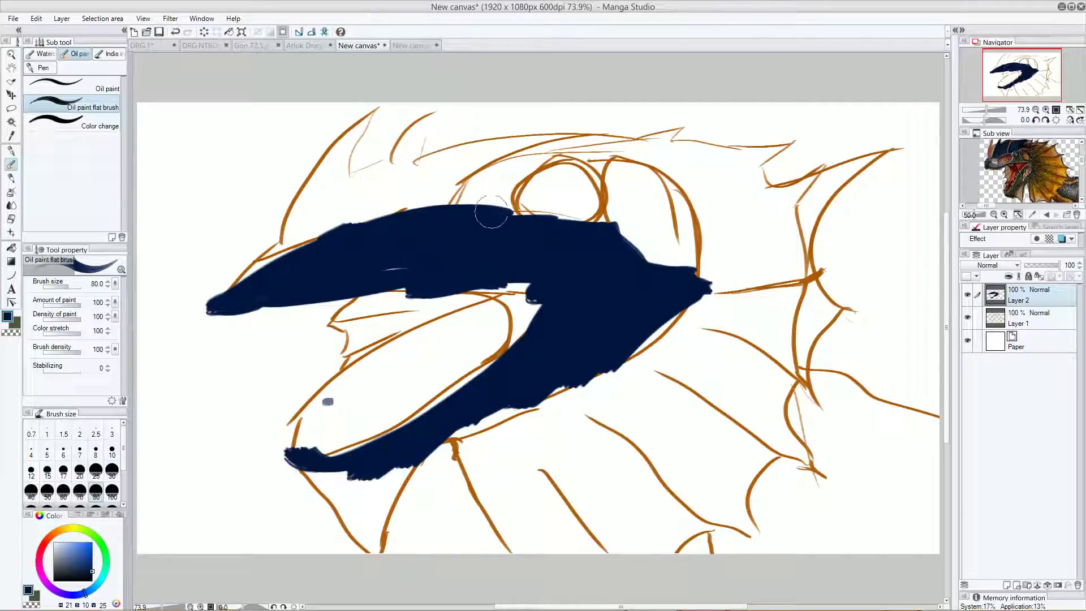
{"action": "mouse_move", "coordinate": [460, 229]}
{"action": "left_mouse_down"}
{"action": "mouse_move", "coordinate": [583, 146]}
{"action": "mouse_move", "coordinate": [456, 203]}
{"action": "mouse_move", "coordinate": [447, 238]}
{"action": "mouse_move", "coordinate": [627, 139]}
{"action": "mouse_move", "coordinate": [481, 187]}
{"action": "mouse_move", "coordinate": [524, 142]}
{"action": "mouse_move", "coordinate": [422, 122]}
{"action": "mouse_move", "coordinate": [241, 294]}
{"action": "mouse_move", "coordinate": [392, 215]}
{"action": "mouse_move", "coordinate": [452, 147]}
{"action": "mouse_move", "coordinate": [622, 137]}
{"action": "left_mouse_up"}
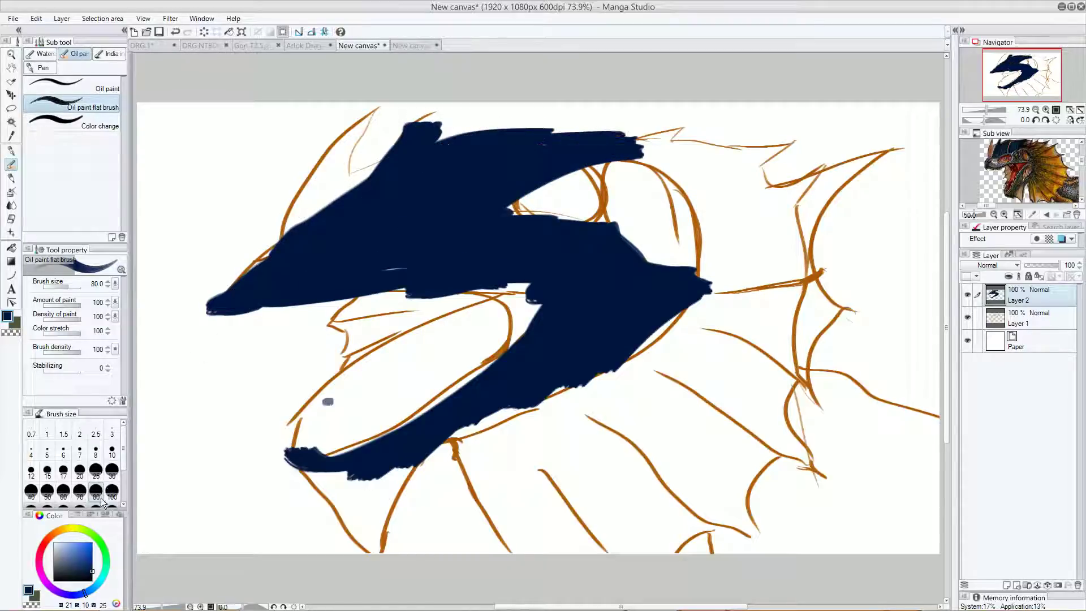
Choose a bright red and paint the crest above the snout plus a diagonal stripe in front of the eye.
{"action": "mouse_move", "coordinate": [46, 546]}
{"action": "left_mouse_down"}
{"action": "mouse_move", "coordinate": [58, 528]}
{"action": "mouse_move", "coordinate": [47, 539]}
{"action": "left_mouse_up"}
{"action": "left_click", "coordinate": [92, 549]}
{"action": "mouse_move", "coordinate": [382, 112]}
{"action": "left_mouse_down"}
{"action": "mouse_move", "coordinate": [293, 213]}
{"action": "mouse_move", "coordinate": [366, 168]}
{"action": "mouse_move", "coordinate": [323, 208]}
{"action": "mouse_move", "coordinate": [275, 224]}
{"action": "mouse_move", "coordinate": [301, 206]}
{"action": "mouse_move", "coordinate": [259, 259]}
{"action": "left_mouse_up"}
{"action": "mouse_move", "coordinate": [493, 139]}
{"action": "left_mouse_down"}
{"action": "mouse_move", "coordinate": [438, 217]}
{"action": "mouse_move", "coordinate": [490, 135]}
{"action": "mouse_move", "coordinate": [432, 212]}
{"action": "mouse_move", "coordinate": [419, 187]}
{"action": "left_mouse_up"}
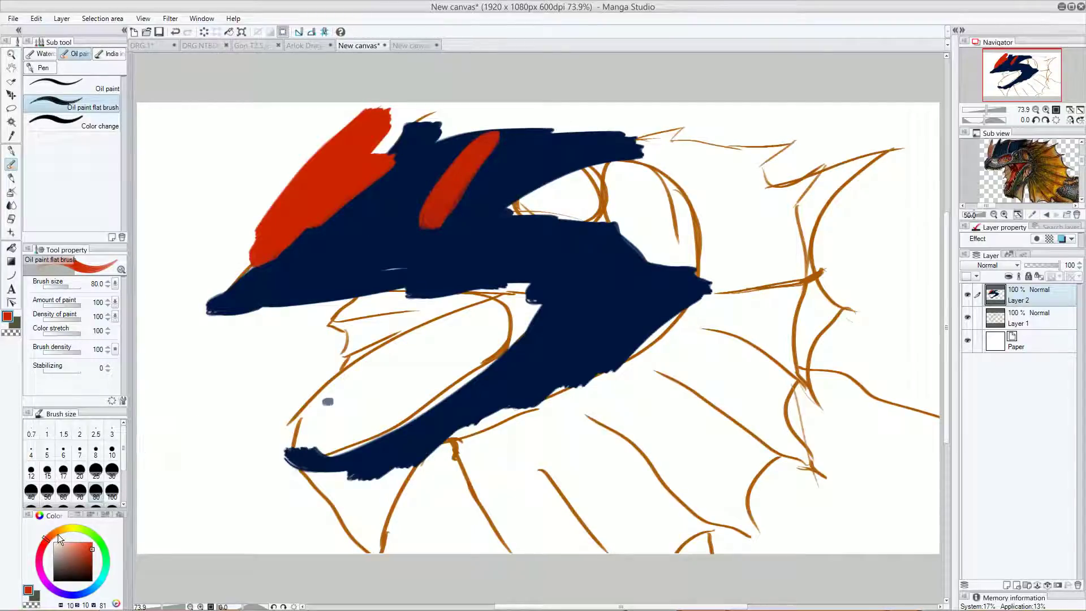
Choose a yellowish orange and paint the patch behind the eye and an oval patch on the rear jaw.
{"action": "left_click", "coordinate": [60, 530]}
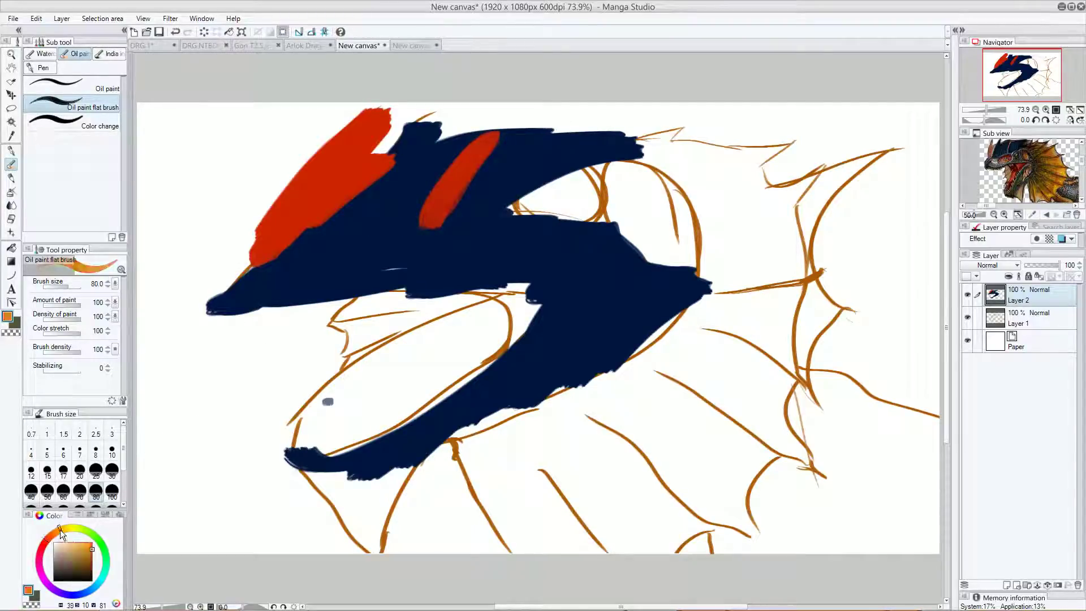
{"action": "mouse_move", "coordinate": [618, 187]}
{"action": "left_mouse_down"}
{"action": "mouse_move", "coordinate": [592, 194]}
{"action": "mouse_move", "coordinate": [636, 174]}
{"action": "mouse_move", "coordinate": [670, 189]}
{"action": "mouse_move", "coordinate": [670, 279]}
{"action": "mouse_move", "coordinate": [639, 238]}
{"action": "left_mouse_up"}
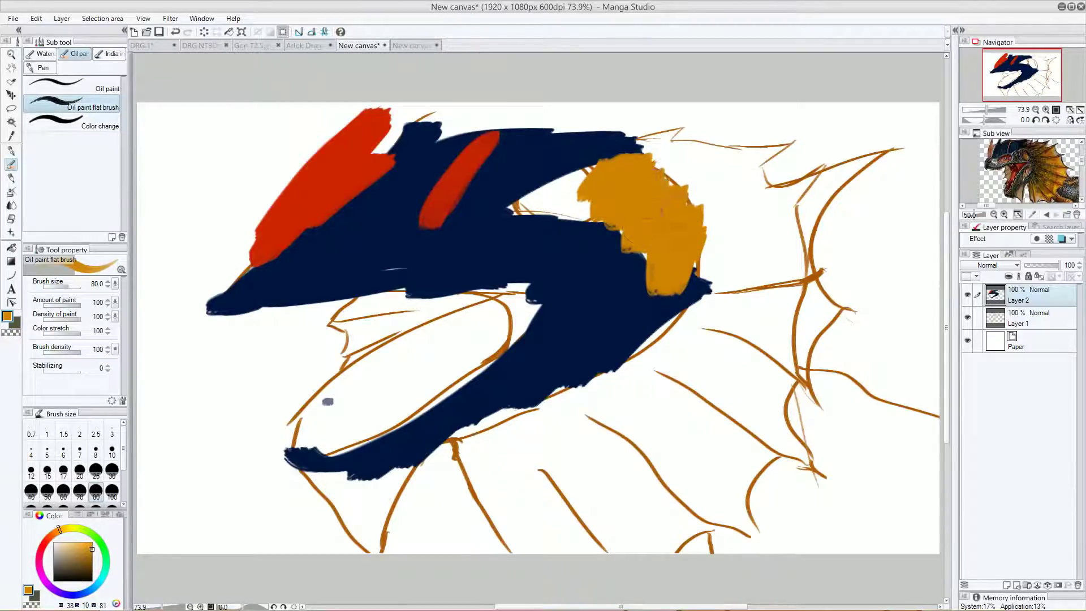
{"action": "left_click_drag", "start_coordinate": [686, 274], "coordinate": [681, 333]}
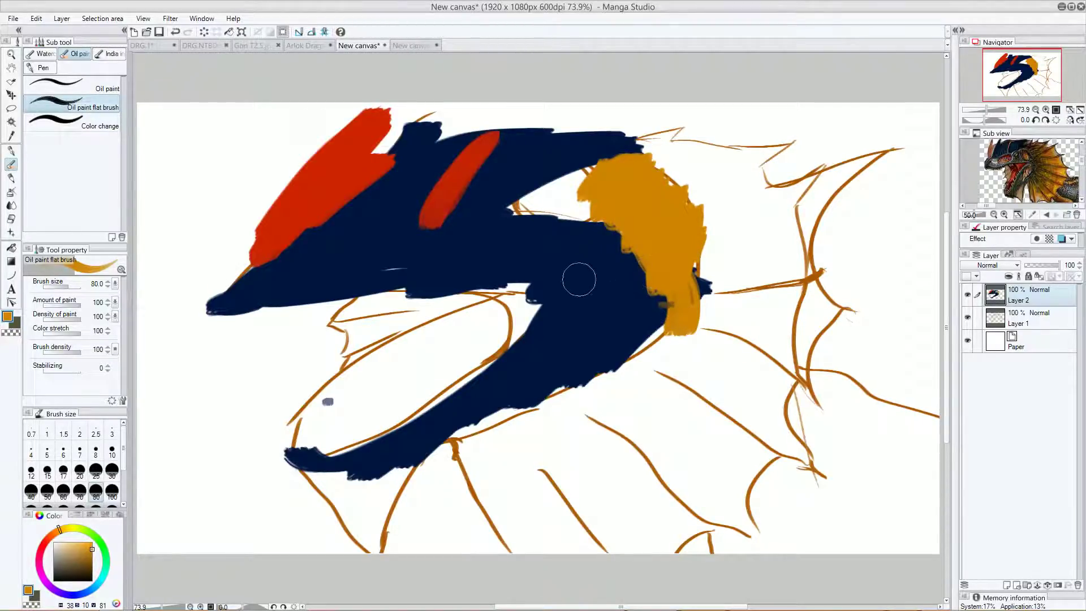
{"action": "mouse_move", "coordinate": [594, 348]}
{"action": "left_mouse_down"}
{"action": "mouse_move", "coordinate": [578, 367]}
{"action": "mouse_move", "coordinate": [622, 316]}
{"action": "mouse_move", "coordinate": [550, 376]}
{"action": "left_mouse_up"}
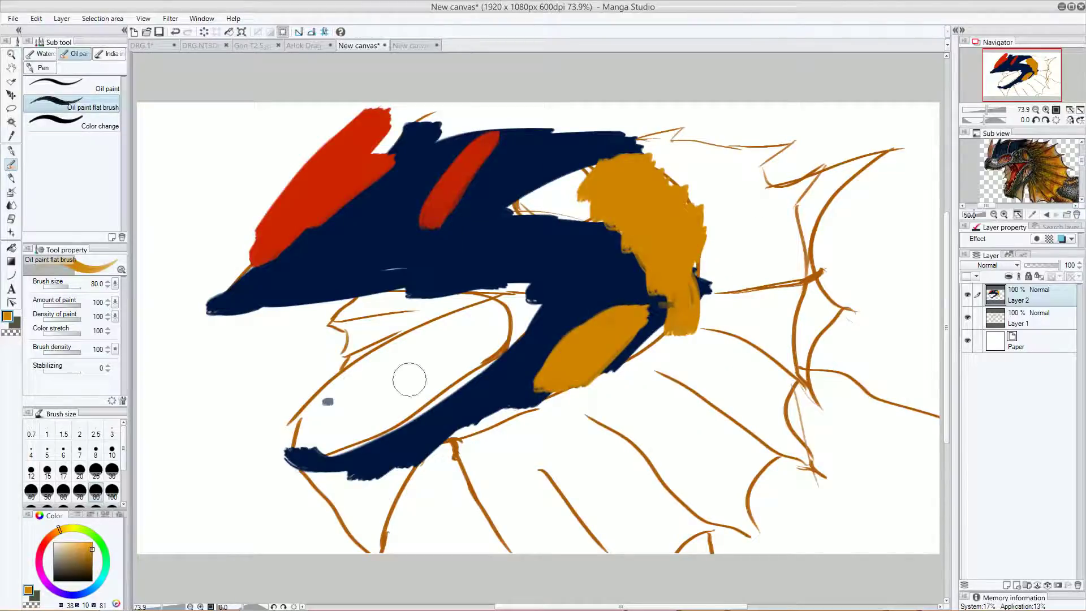
Block in the neck and frill with a darker brownish orange, raising the brush size from 80 to 300.
{"action": "left_click", "coordinate": [92, 557]}
{"action": "mouse_move", "coordinate": [681, 139]}
{"action": "left_mouse_down"}
{"action": "mouse_move", "coordinate": [666, 141]}
{"action": "mouse_move", "coordinate": [735, 146]}
{"action": "mouse_move", "coordinate": [739, 175]}
{"action": "mouse_move", "coordinate": [859, 179]}
{"action": "mouse_move", "coordinate": [676, 165]}
{"action": "mouse_move", "coordinate": [707, 210]}
{"action": "mouse_move", "coordinate": [736, 316]}
{"action": "mouse_move", "coordinate": [701, 339]}
{"action": "mouse_move", "coordinate": [663, 308]}
{"action": "mouse_move", "coordinate": [526, 430]}
{"action": "mouse_move", "coordinate": [481, 438]}
{"action": "mouse_move", "coordinate": [537, 543]}
{"action": "mouse_move", "coordinate": [532, 579]}
{"action": "mouse_move", "coordinate": [566, 537]}
{"action": "mouse_move", "coordinate": [599, 560]}
{"action": "mouse_move", "coordinate": [633, 511]}
{"action": "mouse_move", "coordinate": [557, 444]}
{"action": "left_mouse_up"}
{"action": "left_click_drag", "start_coordinate": [124, 454], "coordinate": [125, 477]}
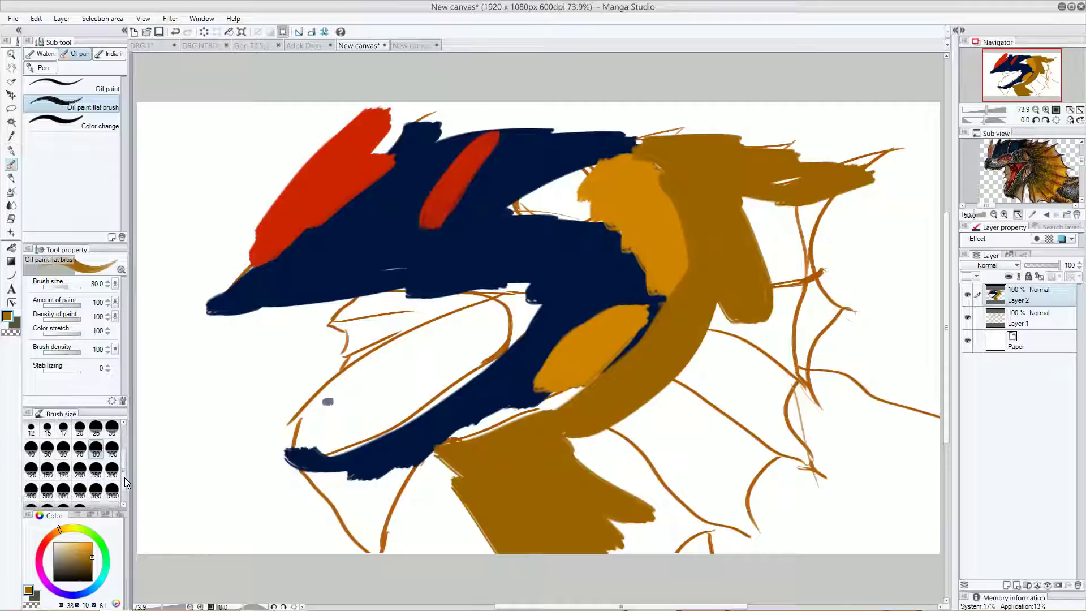
{"action": "left_click", "coordinate": [112, 473]}
{"action": "mouse_move", "coordinate": [633, 444]}
{"action": "left_mouse_down"}
{"action": "mouse_move", "coordinate": [585, 459]}
{"action": "mouse_move", "coordinate": [673, 509]}
{"action": "mouse_move", "coordinate": [701, 543]}
{"action": "mouse_move", "coordinate": [775, 215]}
{"action": "mouse_move", "coordinate": [735, 311]}
{"action": "mouse_move", "coordinate": [755, 435]}
{"action": "mouse_move", "coordinate": [820, 227]}
{"action": "left_mouse_up"}
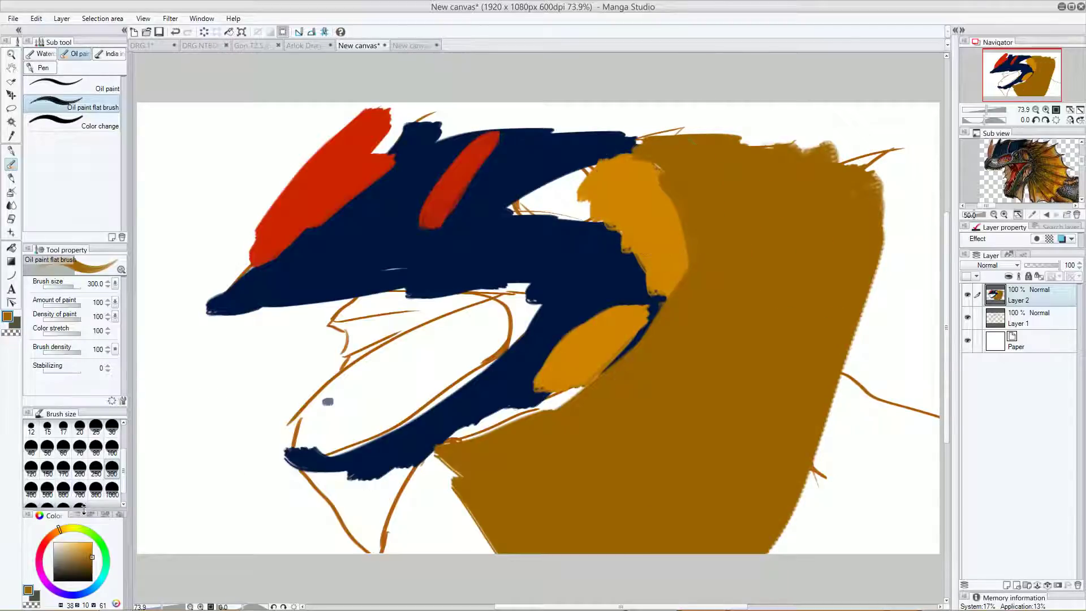
Paint the area behind the lower frill navy blue and add an orange patch beneath it with brush size 80.
{"action": "left_click", "coordinate": [359, 255], "text": "alt"}
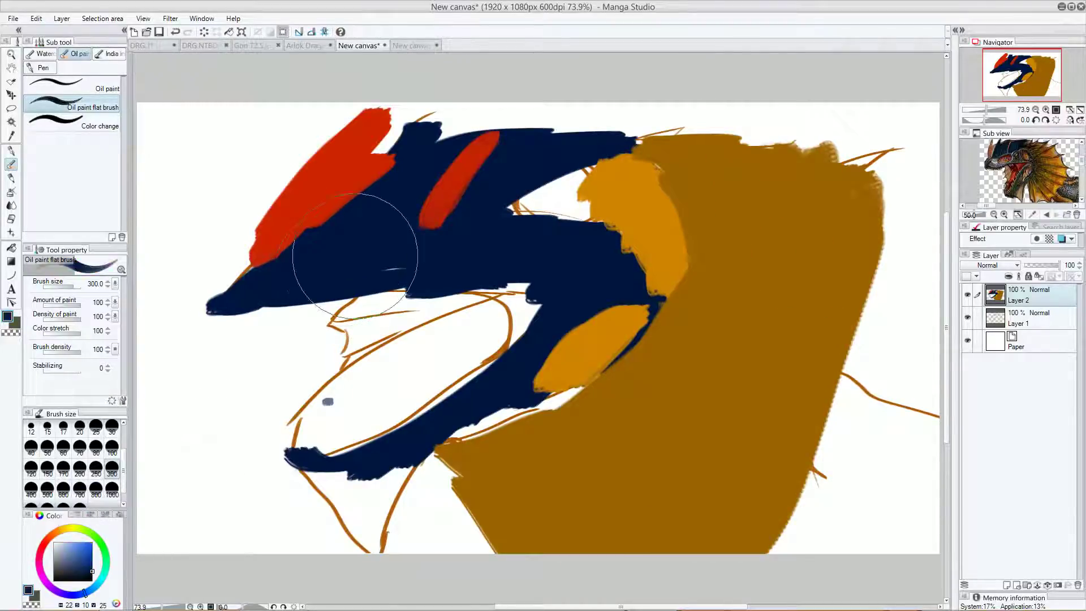
{"action": "mouse_move", "coordinate": [863, 435]}
{"action": "left_mouse_down"}
{"action": "mouse_move", "coordinate": [893, 401]}
{"action": "mouse_move", "coordinate": [847, 530]}
{"action": "mouse_move", "coordinate": [819, 548]}
{"action": "mouse_move", "coordinate": [912, 479]}
{"action": "mouse_move", "coordinate": [901, 553]}
{"action": "mouse_move", "coordinate": [890, 443]}
{"action": "mouse_move", "coordinate": [839, 485]}
{"action": "mouse_move", "coordinate": [782, 473]}
{"action": "left_mouse_up"}
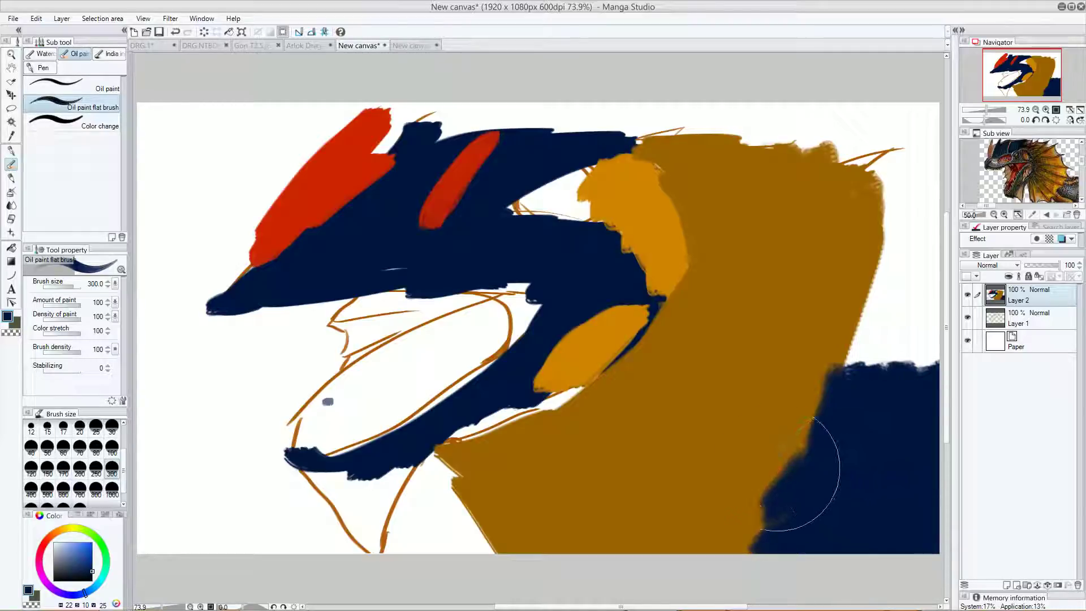
{"action": "left_click", "coordinate": [648, 199], "text": "alt"}
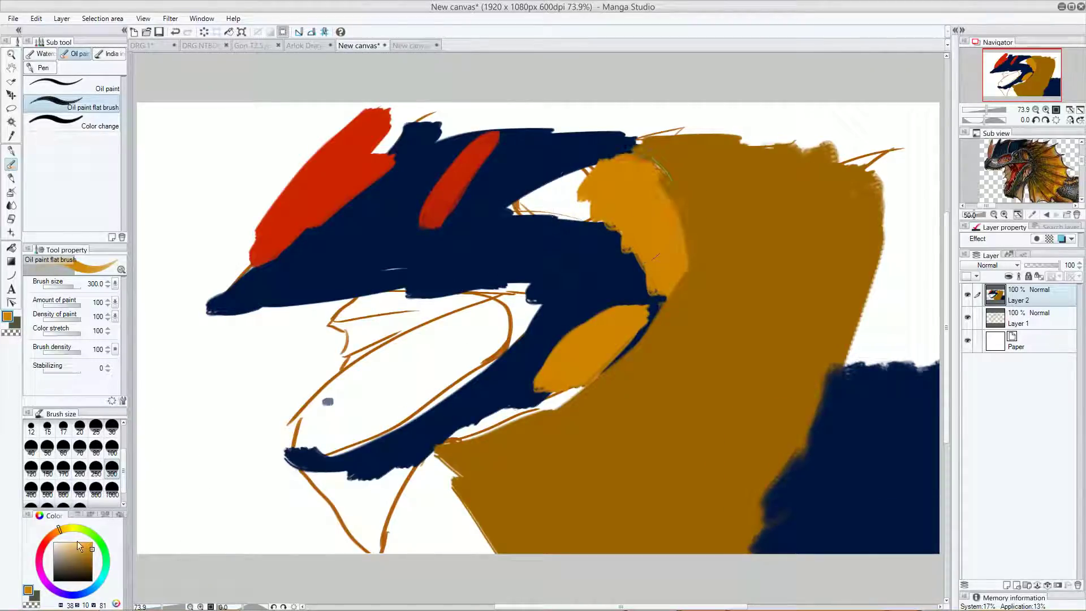
{"action": "left_click", "coordinate": [95, 448]}
{"action": "mouse_move", "coordinate": [765, 485]}
{"action": "left_mouse_down"}
{"action": "mouse_move", "coordinate": [904, 570]}
{"action": "mouse_move", "coordinate": [817, 515]}
{"action": "mouse_move", "coordinate": [916, 559]}
{"action": "mouse_move", "coordinate": [810, 495]}
{"action": "mouse_move", "coordinate": [895, 545]}
{"action": "mouse_move", "coordinate": [865, 532]}
{"action": "mouse_move", "coordinate": [775, 551]}
{"action": "mouse_move", "coordinate": [808, 539]}
{"action": "mouse_move", "coordinate": [837, 550]}
{"action": "mouse_move", "coordinate": [770, 538]}
{"action": "mouse_move", "coordinate": [766, 505]}
{"action": "mouse_move", "coordinate": [758, 553]}
{"action": "left_mouse_up"}
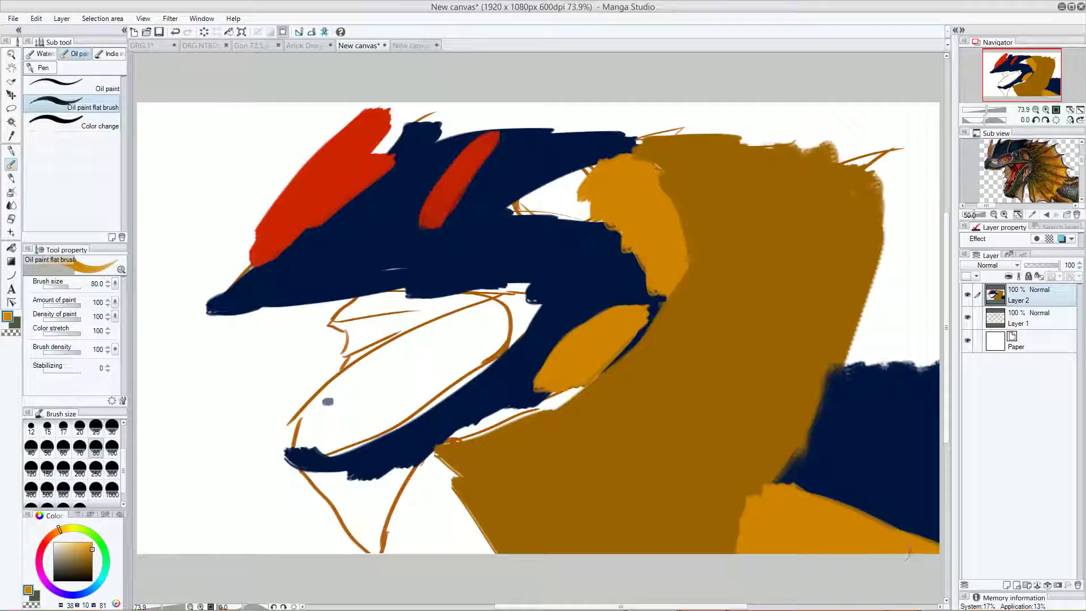
Paint the throat flap hanging below the lower jaw in a brighter yellowish orange.
{"action": "left_click", "coordinate": [459, 479], "text": "alt"}
{"action": "left_click_drag", "start_coordinate": [90, 557], "coordinate": [93, 546]}
{"action": "mouse_move", "coordinate": [302, 475]}
{"action": "left_mouse_down"}
{"action": "mouse_move", "coordinate": [347, 494]}
{"action": "mouse_move", "coordinate": [362, 521]}
{"action": "mouse_move", "coordinate": [322, 484]}
{"action": "mouse_move", "coordinate": [371, 538]}
{"action": "mouse_move", "coordinate": [400, 459]}
{"action": "mouse_move", "coordinate": [362, 543]}
{"action": "mouse_move", "coordinate": [354, 463]}
{"action": "left_mouse_up"}
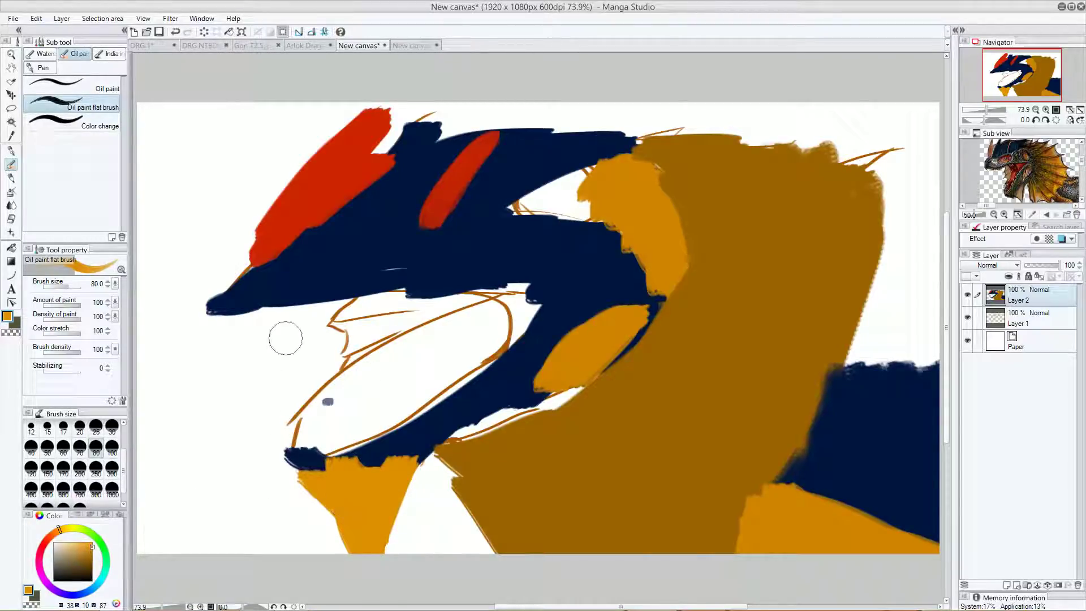
Fill the open mouth with the crest's red and paint the area beneath the upper jaw pale orange.
{"action": "left_click", "coordinate": [323, 214], "text": "alt"}
{"action": "mouse_move", "coordinate": [331, 401]}
{"action": "left_mouse_down"}
{"action": "mouse_move", "coordinate": [302, 444]}
{"action": "mouse_move", "coordinate": [403, 378]}
{"action": "mouse_move", "coordinate": [328, 447]}
{"action": "mouse_move", "coordinate": [498, 351]}
{"action": "mouse_move", "coordinate": [509, 314]}
{"action": "mouse_move", "coordinate": [464, 310]}
{"action": "mouse_move", "coordinate": [367, 370]}
{"action": "mouse_move", "coordinate": [447, 306]}
{"action": "mouse_move", "coordinate": [375, 319]}
{"action": "left_mouse_up"}
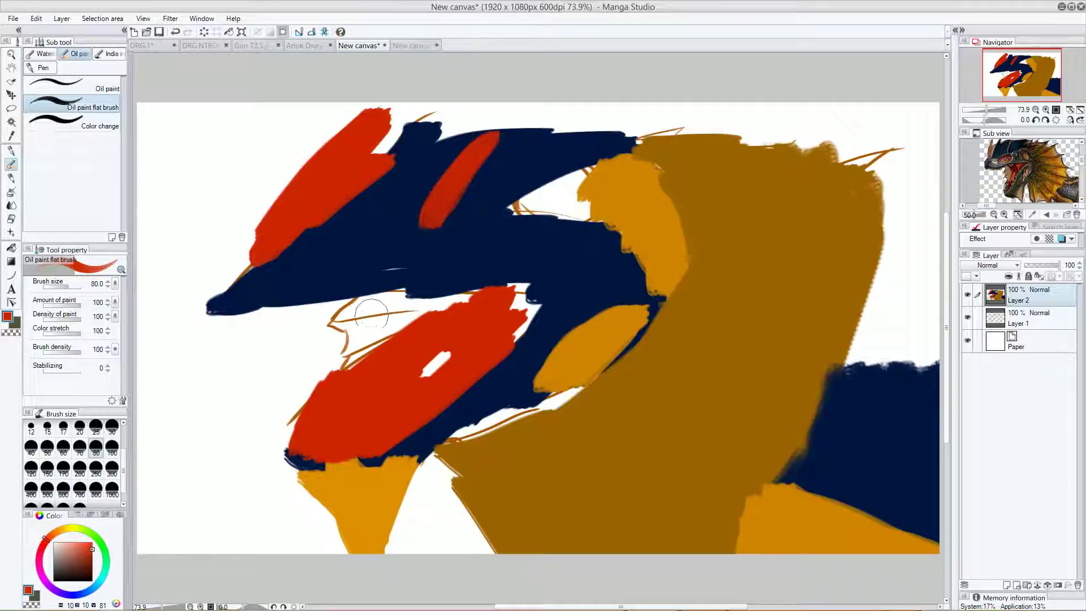
{"action": "left_click", "coordinate": [369, 320], "text": "alt"}
{"action": "left_click", "coordinate": [79, 544]}
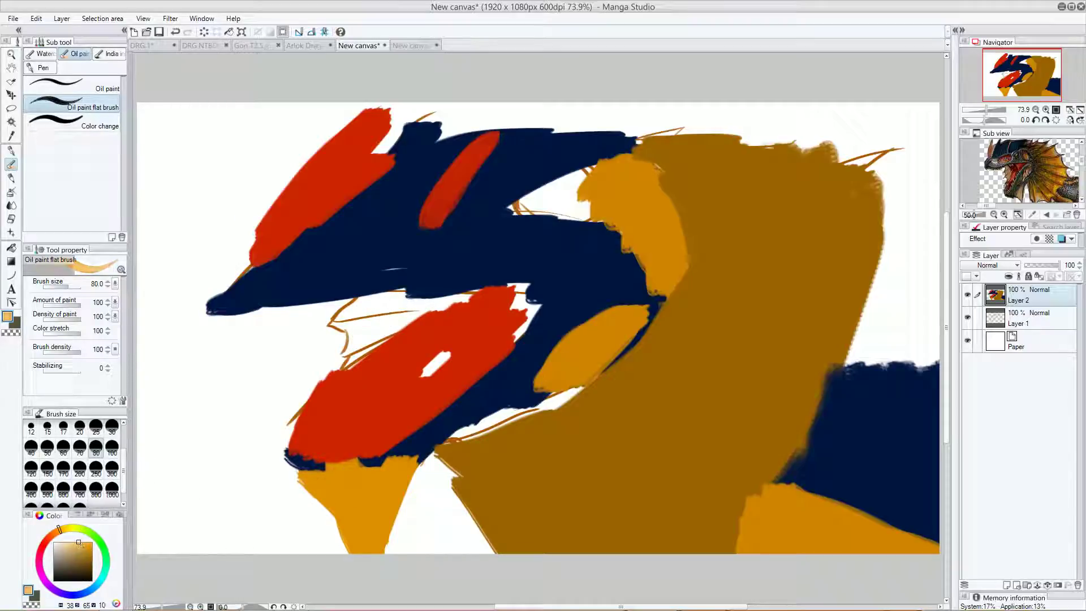
{"action": "mouse_move", "coordinate": [362, 306]}
{"action": "left_mouse_down"}
{"action": "mouse_move", "coordinate": [352, 343]}
{"action": "mouse_move", "coordinate": [433, 301]}
{"action": "mouse_move", "coordinate": [378, 301]}
{"action": "mouse_move", "coordinate": [339, 324]}
{"action": "left_mouse_up"}
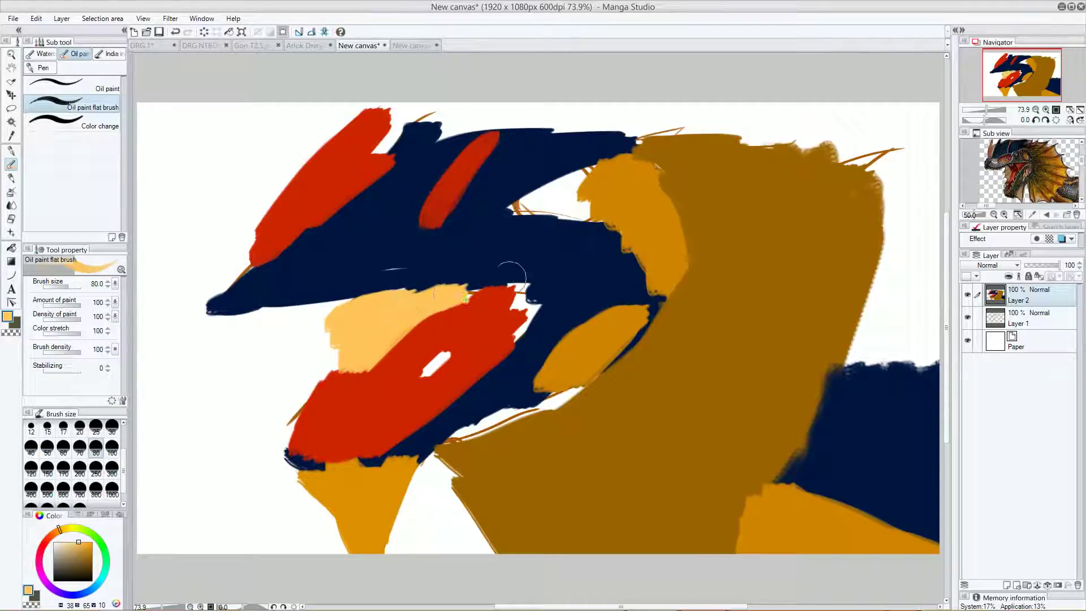
Fill the white gaps inside the mouth with the same red and extend it to the back corner.
{"action": "left_click", "coordinate": [491, 314], "text": "alt"}
{"action": "left_click_drag", "start_coordinate": [447, 357], "coordinate": [427, 371]}
{"action": "mouse_move", "coordinate": [499, 316]}
{"action": "left_mouse_down"}
{"action": "mouse_move", "coordinate": [519, 321]}
{"action": "mouse_move", "coordinate": [532, 299]}
{"action": "left_mouse_up"}
{"action": "mouse_move", "coordinate": [532, 300]}
{"action": "left_mouse_down"}
{"action": "mouse_move", "coordinate": [488, 297]}
{"action": "mouse_move", "coordinate": [520, 281]}
{"action": "mouse_move", "coordinate": [512, 290]}
{"action": "left_mouse_up"}
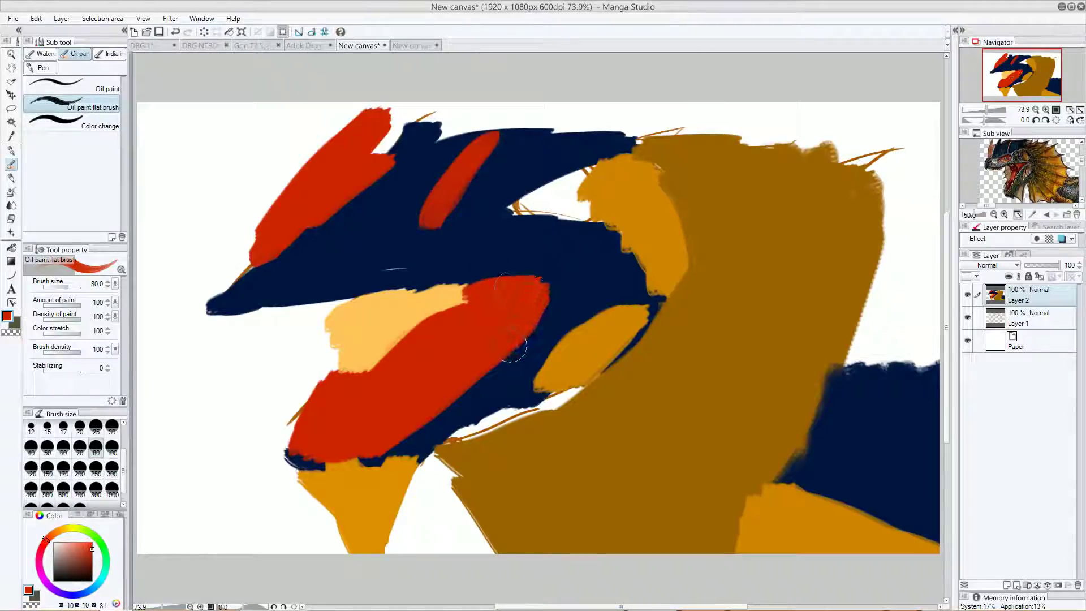
Choose a bright yellow and fill in the eye.
{"action": "left_click", "coordinate": [639, 223], "text": "alt"}
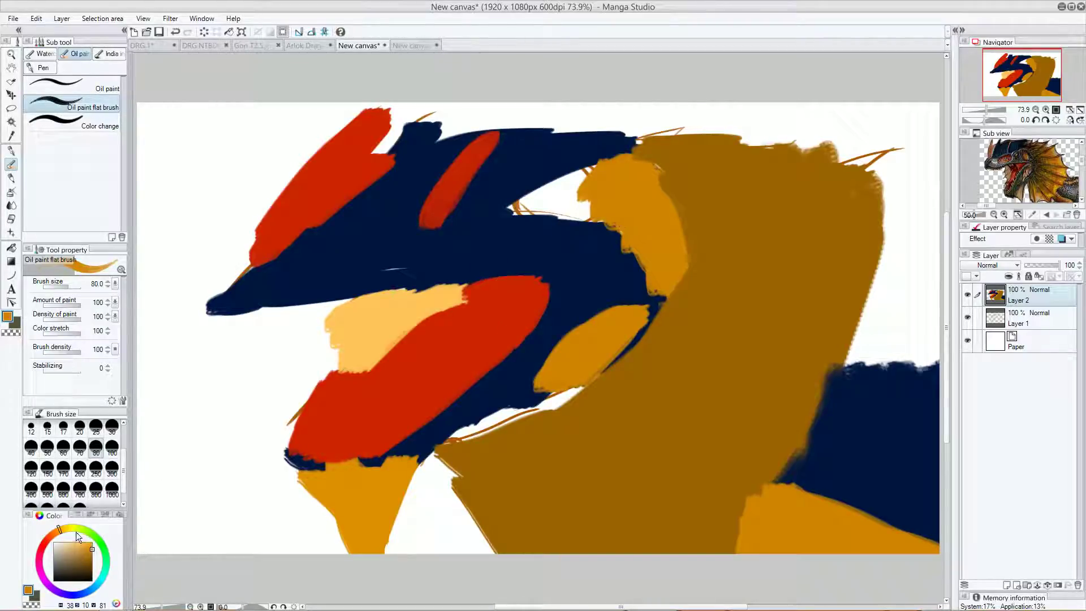
{"action": "left_click", "coordinate": [75, 535]}
{"action": "left_click_drag", "start_coordinate": [90, 560], "coordinate": [92, 543]}
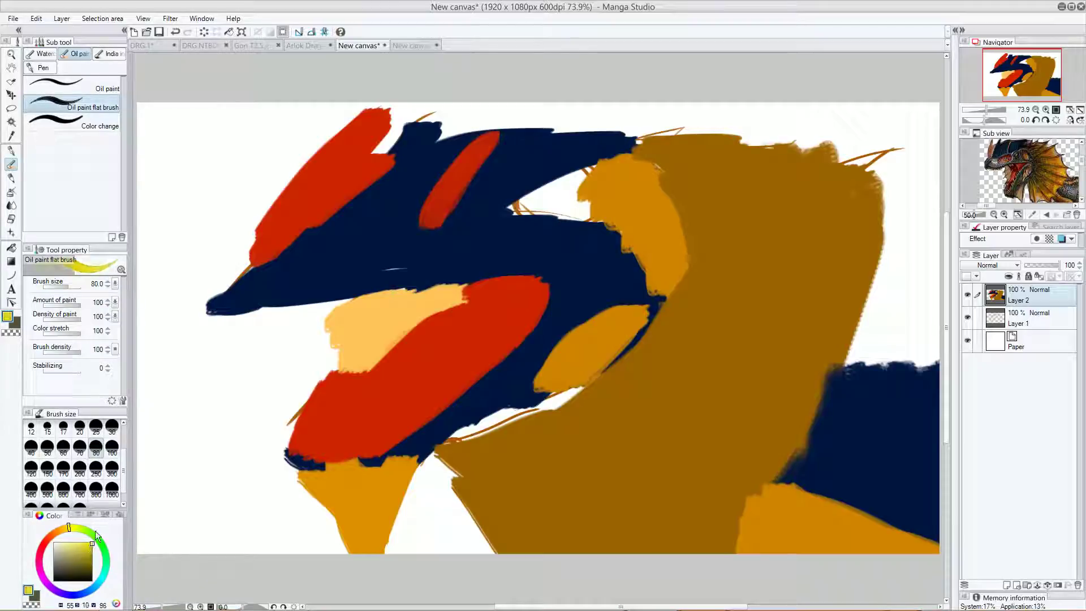
{"action": "mouse_move", "coordinate": [534, 204]}
{"action": "left_mouse_down"}
{"action": "mouse_move", "coordinate": [563, 179]}
{"action": "mouse_move", "coordinate": [583, 192]}
{"action": "mouse_move", "coordinate": [549, 215]}
{"action": "mouse_move", "coordinate": [541, 180]}
{"action": "mouse_move", "coordinate": [589, 187]}
{"action": "mouse_move", "coordinate": [584, 210]}
{"action": "mouse_move", "coordinate": [561, 188]}
{"action": "mouse_move", "coordinate": [607, 223]}
{"action": "mouse_move", "coordinate": [599, 187]}
{"action": "left_mouse_up"}
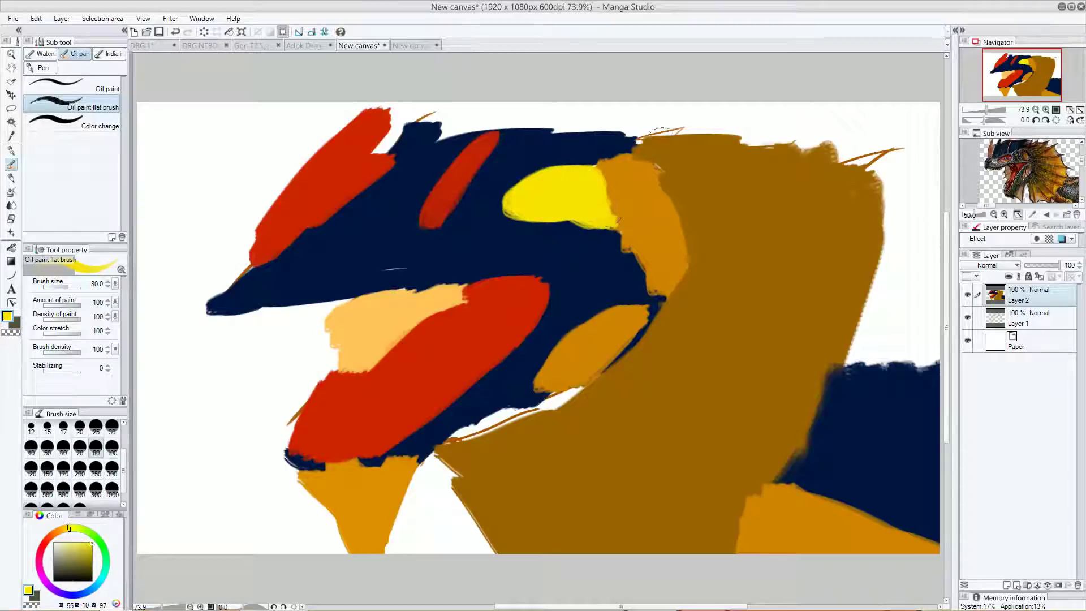
Paint red bands along the top of the head, down the snout and across the upper jaw below the eye.
{"action": "left_click", "coordinate": [482, 141], "text": "alt"}
{"action": "left_click_drag", "start_coordinate": [488, 139], "coordinate": [637, 142]}
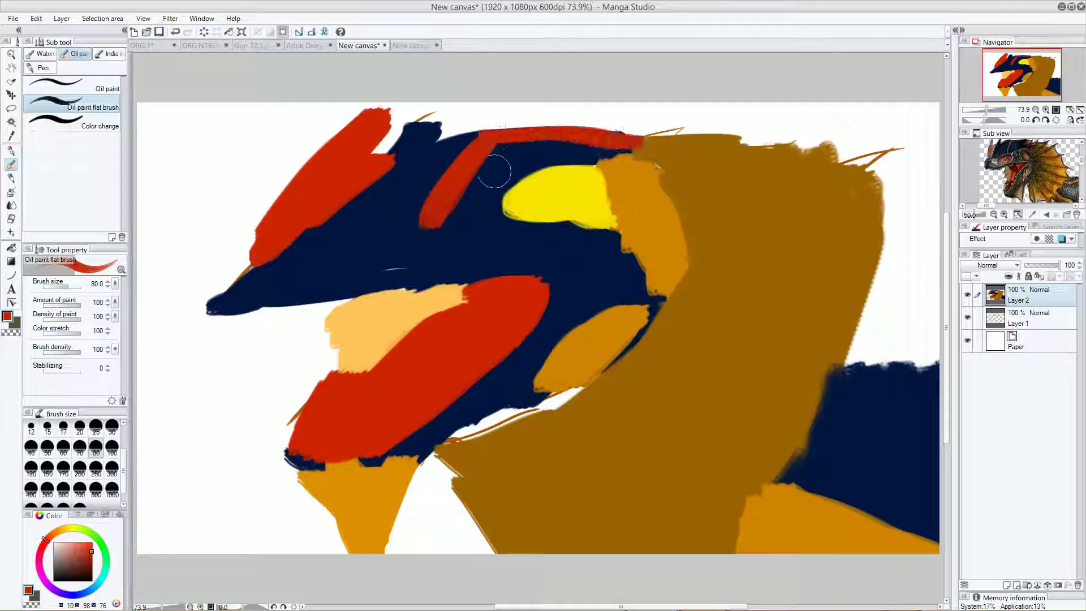
{"action": "mouse_move", "coordinate": [450, 118]}
{"action": "left_mouse_down"}
{"action": "mouse_move", "coordinate": [384, 164]}
{"action": "mouse_move", "coordinate": [307, 283]}
{"action": "left_mouse_up"}
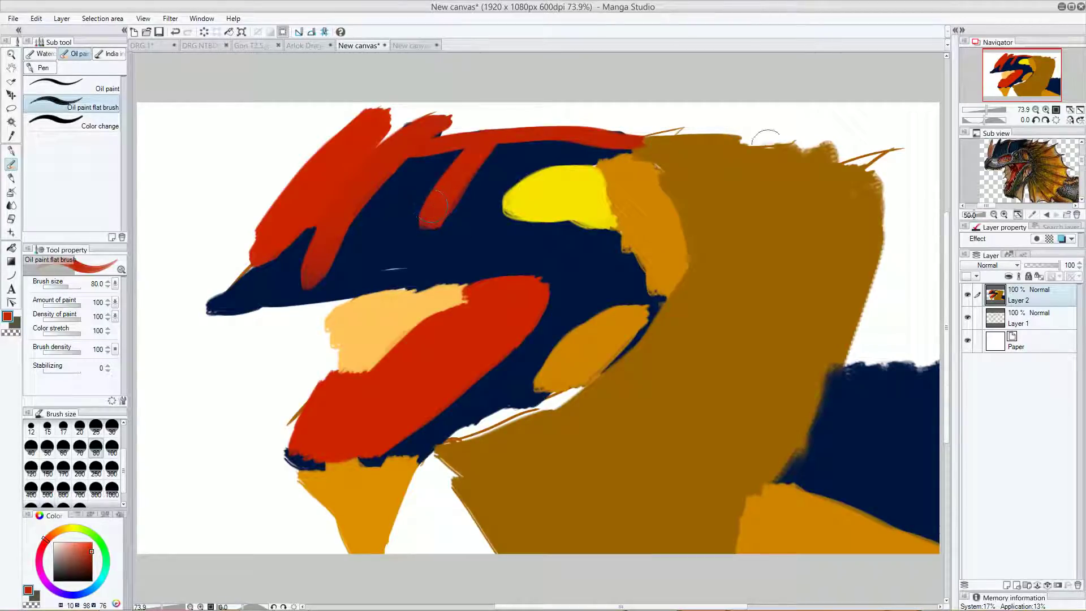
{"action": "mouse_move", "coordinate": [394, 229]}
{"action": "left_mouse_down"}
{"action": "mouse_move", "coordinate": [448, 226]}
{"action": "mouse_move", "coordinate": [356, 268]}
{"action": "mouse_move", "coordinate": [472, 226]}
{"action": "mouse_move", "coordinate": [355, 253]}
{"action": "mouse_move", "coordinate": [420, 263]}
{"action": "mouse_move", "coordinate": [489, 241]}
{"action": "left_mouse_up"}
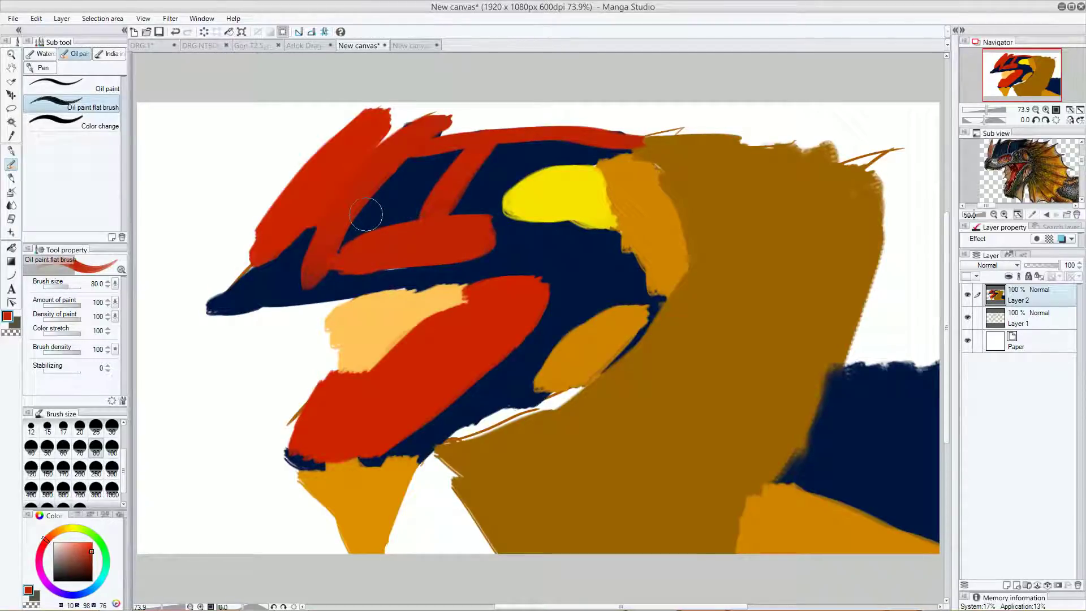
Fill the gap under the jaw with the frill's brown and extend it along the frill's upper edge into a pointed spike.
{"action": "left_click", "coordinate": [564, 429], "text": "alt"}
{"action": "mouse_move", "coordinate": [559, 420]}
{"action": "left_mouse_down"}
{"action": "mouse_move", "coordinate": [461, 426]}
{"action": "mouse_move", "coordinate": [456, 438]}
{"action": "mouse_move", "coordinate": [480, 420]}
{"action": "left_mouse_up"}
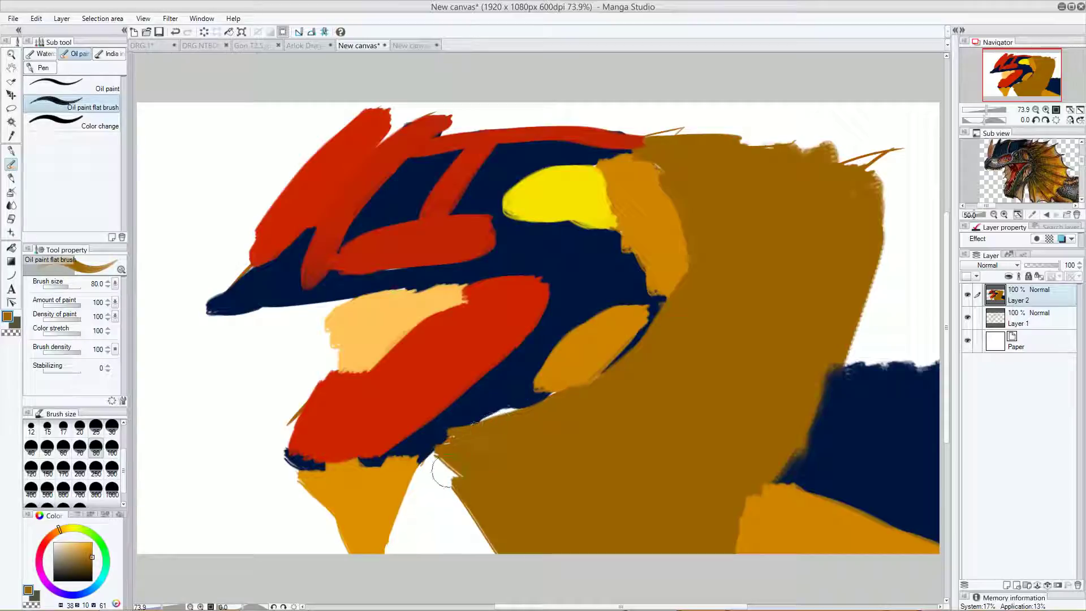
{"action": "mouse_move", "coordinate": [837, 150]}
{"action": "left_mouse_down"}
{"action": "mouse_move", "coordinate": [919, 131]}
{"action": "mouse_move", "coordinate": [874, 164]}
{"action": "mouse_move", "coordinate": [905, 153]}
{"action": "left_mouse_up"}
{"action": "mouse_move", "coordinate": [642, 131]}
{"action": "left_mouse_down"}
{"action": "mouse_move", "coordinate": [660, 123]}
{"action": "mouse_move", "coordinate": [627, 135]}
{"action": "mouse_move", "coordinate": [701, 120]}
{"action": "mouse_move", "coordinate": [843, 133]}
{"action": "left_mouse_up"}
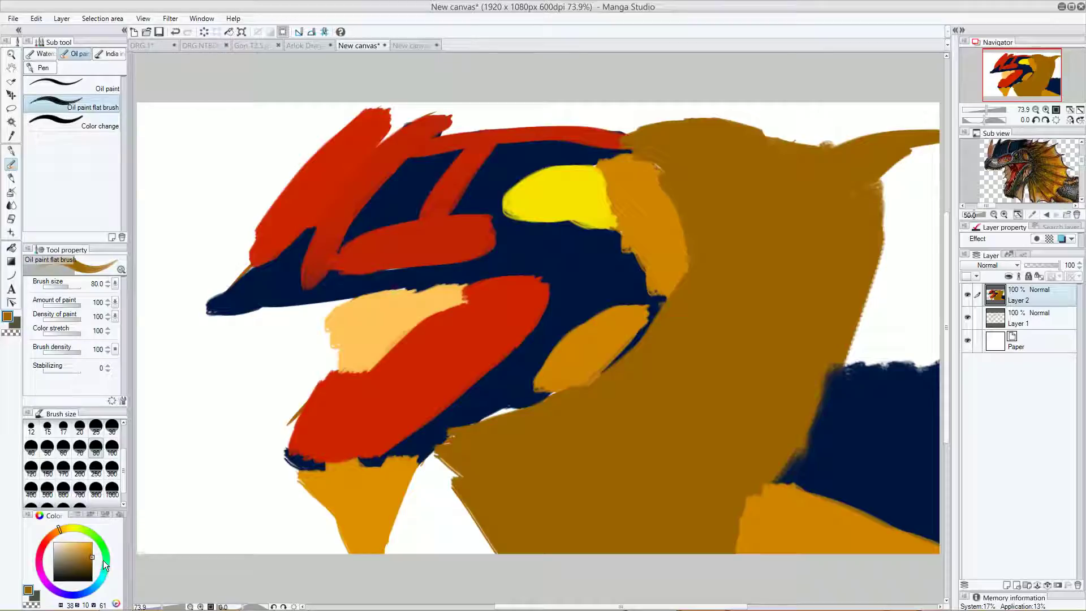
Enlarge the Sub view reference to 100% and view the DRG.1 painting before returning to the dinosaur canvas.
{"action": "left_click", "coordinate": [1005, 215]}
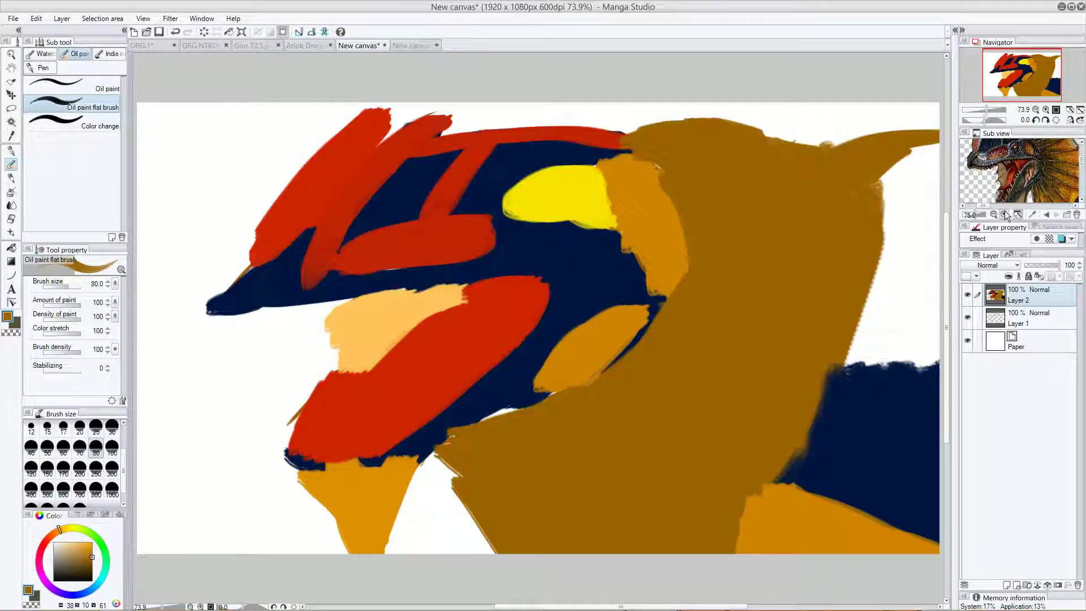
{"action": "left_click", "coordinate": [1004, 214]}
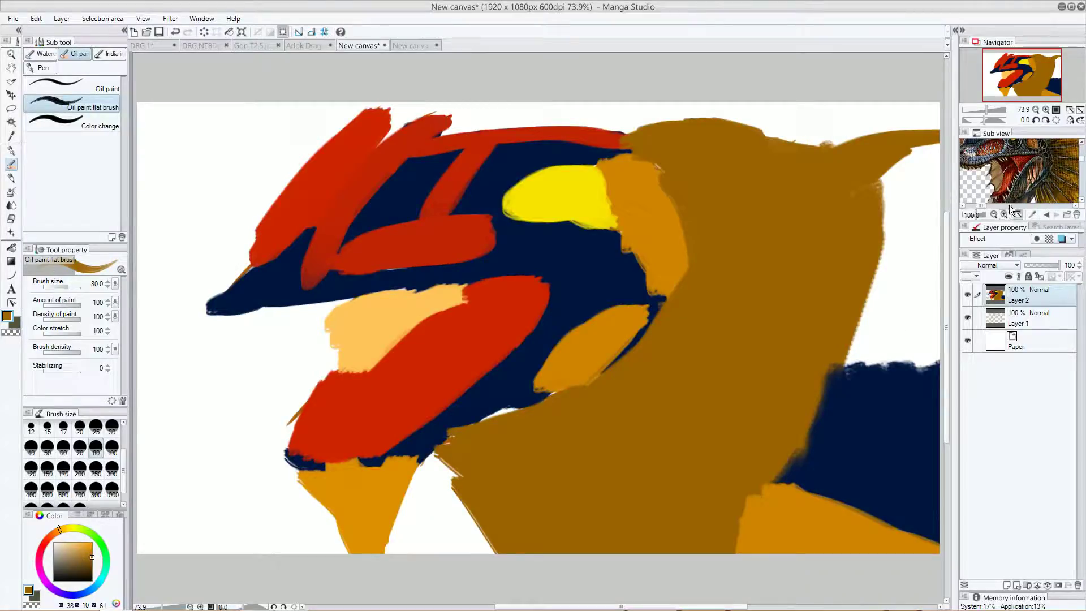
{"action": "left_click", "coordinate": [152, 43]}
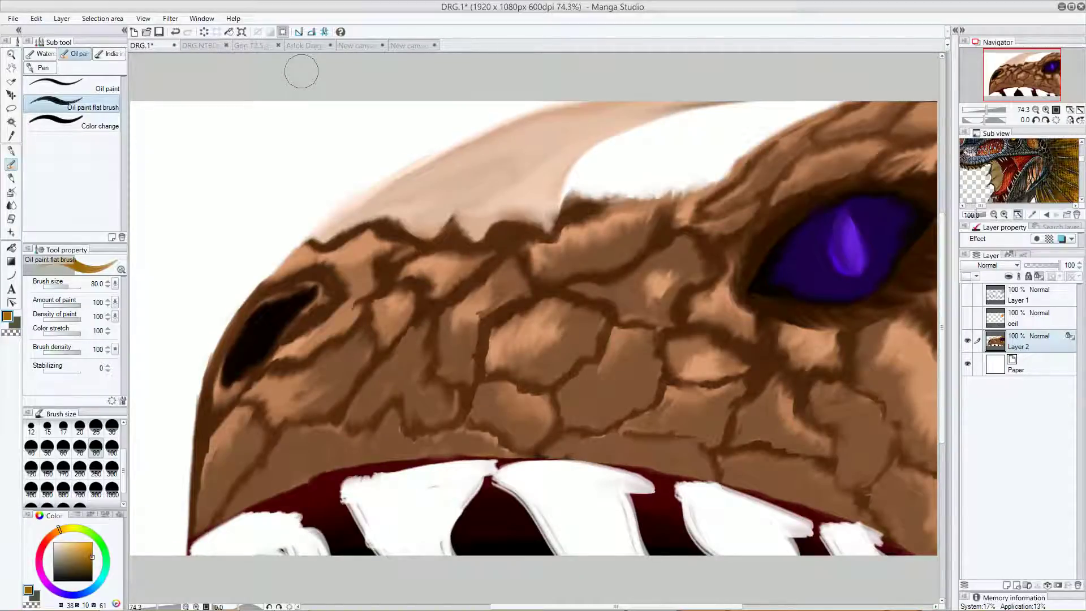
{"action": "left_click", "coordinate": [402, 45]}
{"action": "left_click", "coordinate": [361, 45]}
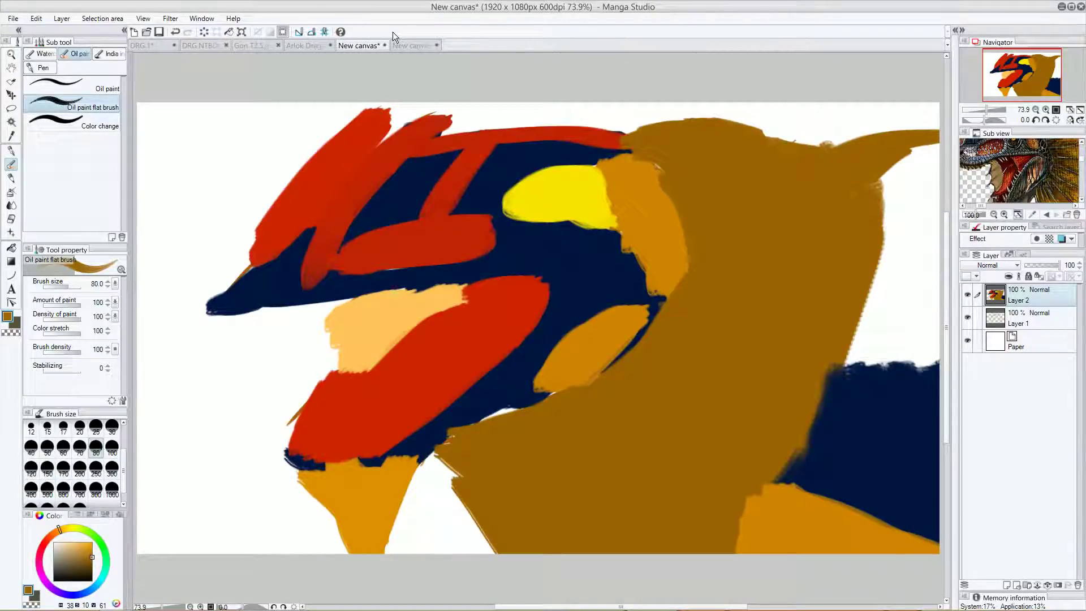
Extend the brown frill upward and along its rear edge with pointed spikes, and close the remaining gap under the jaw.
{"action": "left_click_drag", "start_coordinate": [673, 133], "coordinate": [907, 82]}
{"action": "left_click_drag", "start_coordinate": [721, 127], "coordinate": [869, 89]}
{"action": "mouse_move", "coordinate": [766, 133]}
{"action": "left_mouse_down"}
{"action": "mouse_move", "coordinate": [873, 129]}
{"action": "mouse_move", "coordinate": [908, 286]}
{"action": "mouse_move", "coordinate": [861, 314]}
{"action": "left_mouse_up"}
{"action": "left_click_drag", "start_coordinate": [910, 276], "coordinate": [874, 290]}
{"action": "mouse_move", "coordinate": [851, 327]}
{"action": "left_mouse_down"}
{"action": "mouse_move", "coordinate": [881, 407]}
{"action": "mouse_move", "coordinate": [821, 368]}
{"action": "left_mouse_up"}
{"action": "mouse_move", "coordinate": [817, 416]}
{"action": "left_mouse_down"}
{"action": "mouse_move", "coordinate": [863, 411]}
{"action": "mouse_move", "coordinate": [836, 398]}
{"action": "left_mouse_up"}
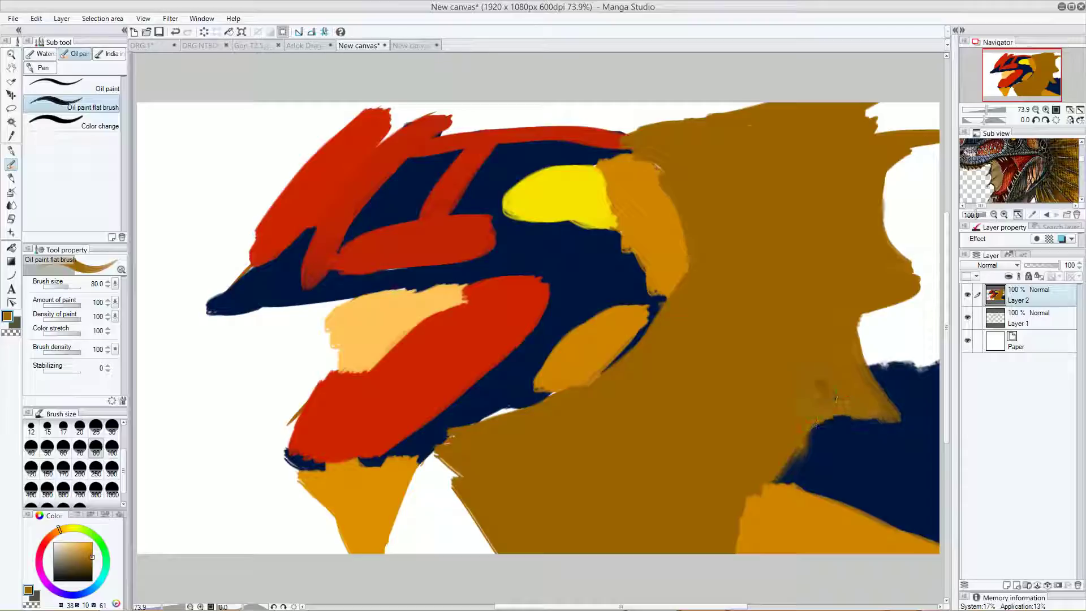
{"action": "mouse_move", "coordinate": [809, 433]}
{"action": "left_mouse_down"}
{"action": "mouse_move", "coordinate": [824, 489]}
{"action": "mouse_move", "coordinate": [767, 489]}
{"action": "mouse_move", "coordinate": [786, 469]}
{"action": "left_mouse_up"}
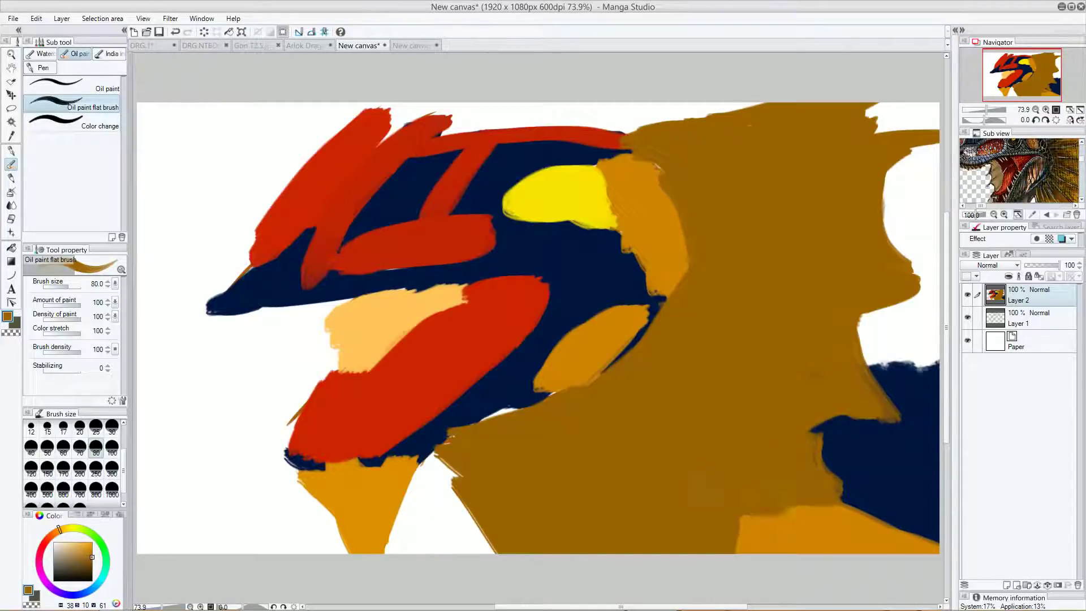
{"action": "left_click_drag", "start_coordinate": [511, 406], "coordinate": [474, 420]}
Check the reference's head and reshape the snout in navy blue, extending its tip downward and thickening the upper jaw's edge.
{"action": "left_click_drag", "start_coordinate": [1014, 143], "coordinate": [1039, 165]}
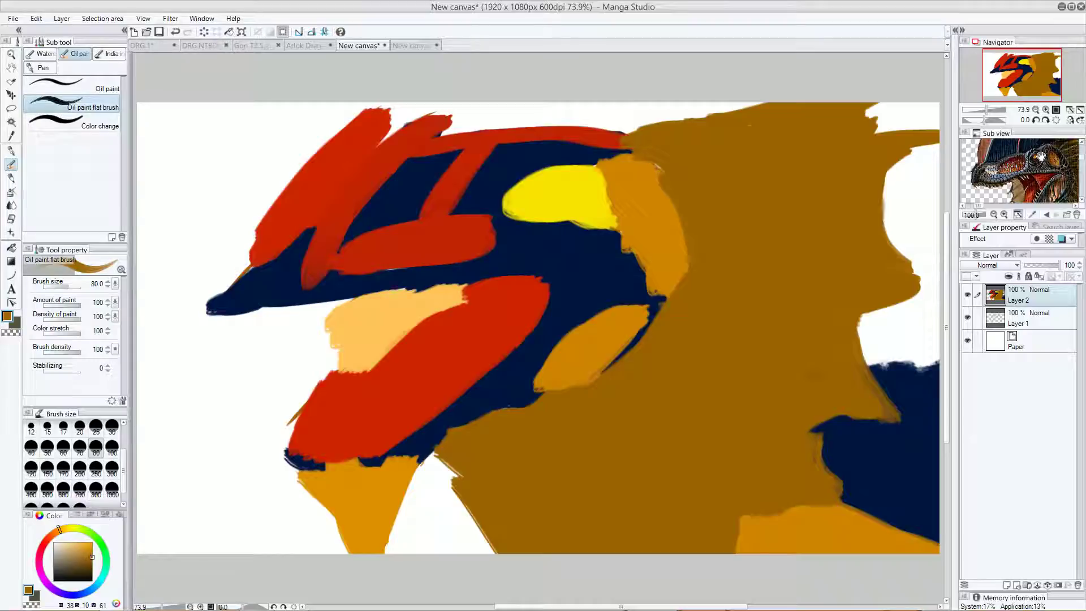
{"action": "left_click_drag", "start_coordinate": [1005, 166], "coordinate": [1026, 179]}
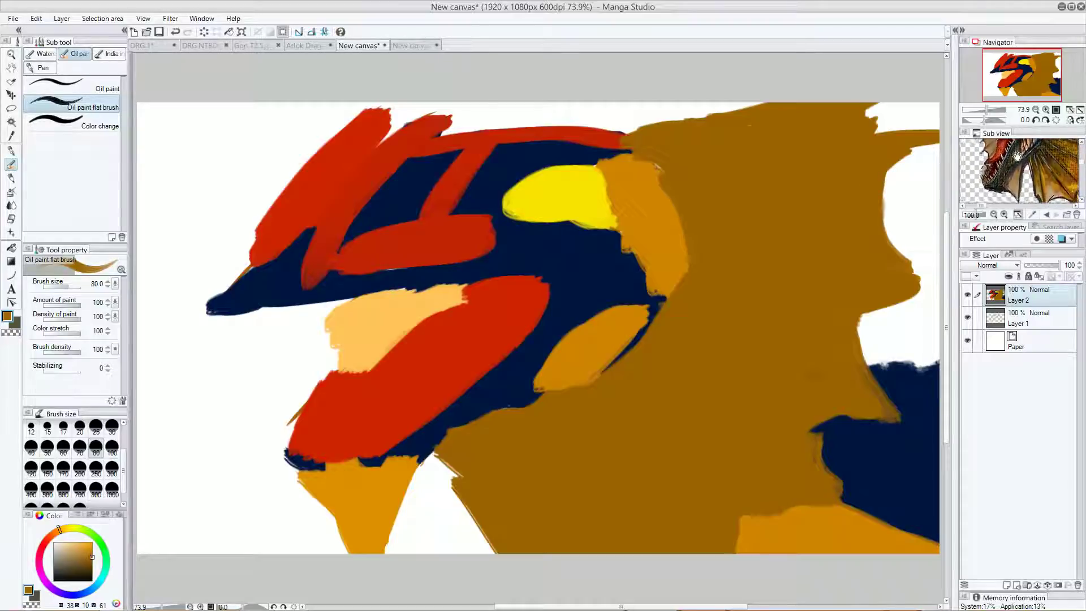
{"action": "left_click_drag", "start_coordinate": [997, 168], "coordinate": [990, 170]}
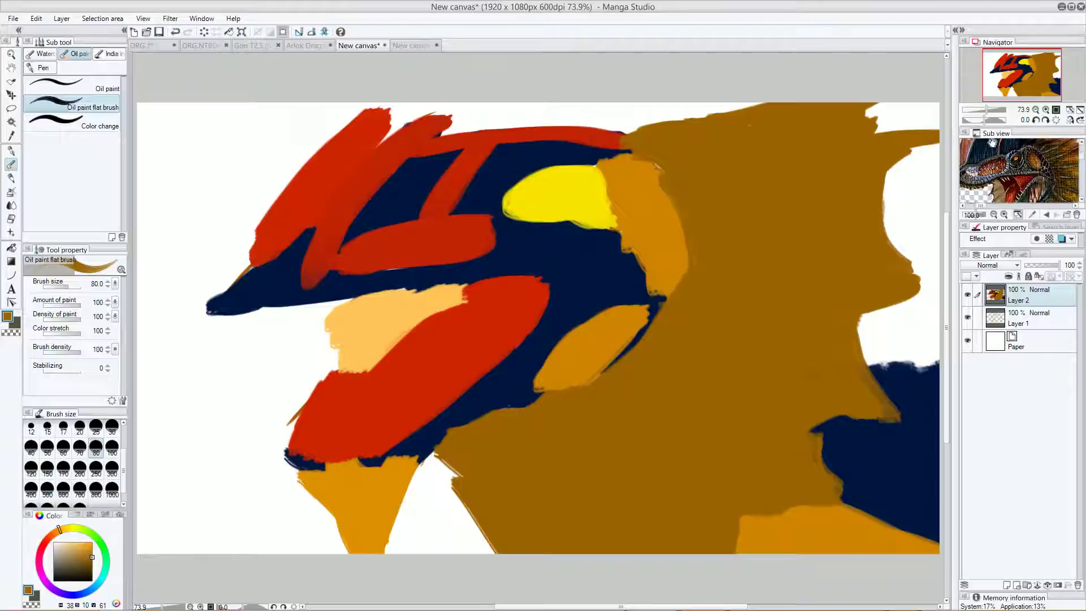
{"action": "left_click_drag", "start_coordinate": [969, 173], "coordinate": [970, 141]}
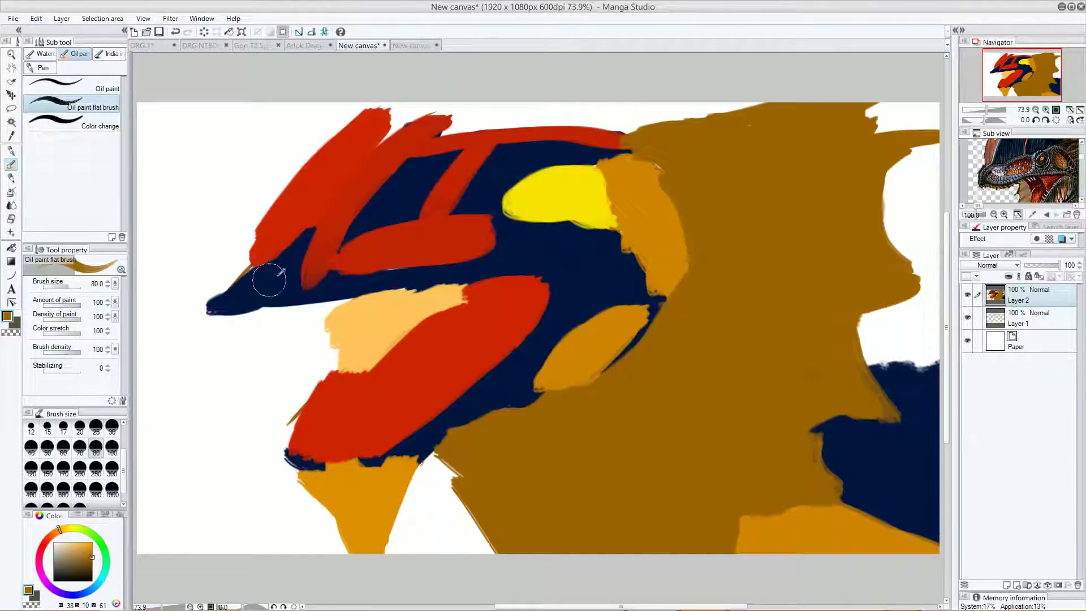
{"action": "left_click", "coordinate": [262, 284], "text": "alt"}
{"action": "mouse_move", "coordinate": [288, 274]}
{"action": "left_mouse_down"}
{"action": "mouse_move", "coordinate": [267, 267]}
{"action": "mouse_move", "coordinate": [229, 303]}
{"action": "mouse_move", "coordinate": [244, 277]}
{"action": "mouse_move", "coordinate": [212, 345]}
{"action": "mouse_move", "coordinate": [273, 304]}
{"action": "mouse_move", "coordinate": [353, 305]}
{"action": "left_mouse_up"}
{"action": "left_click_drag", "start_coordinate": [213, 338], "coordinate": [469, 286]}
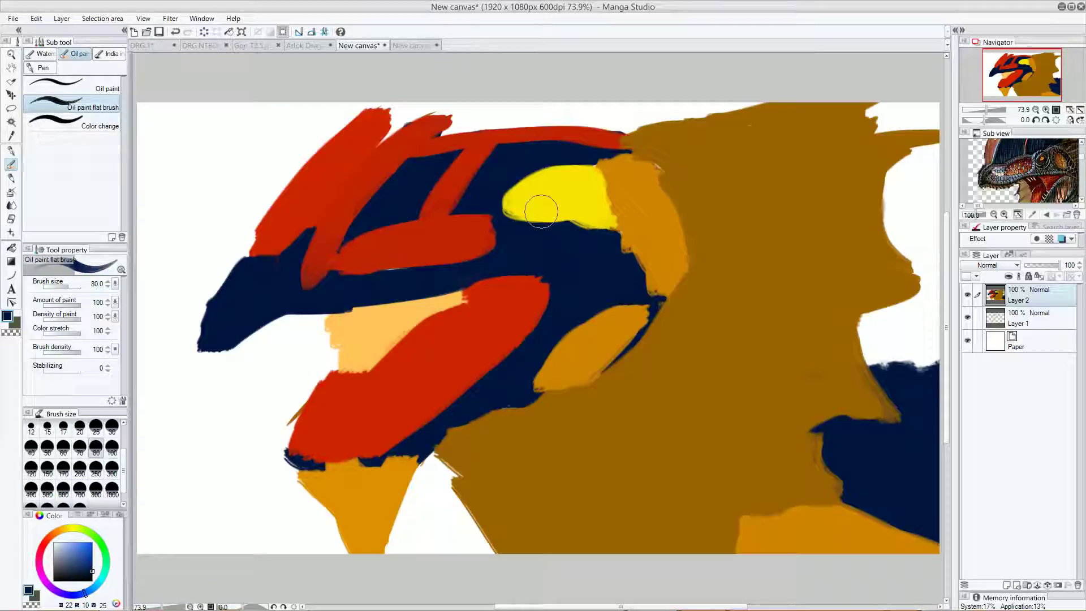
Outline a triangular area at the back corner of the mouth in light gray with brush size 30.
{"action": "left_click", "coordinate": [52, 546]}
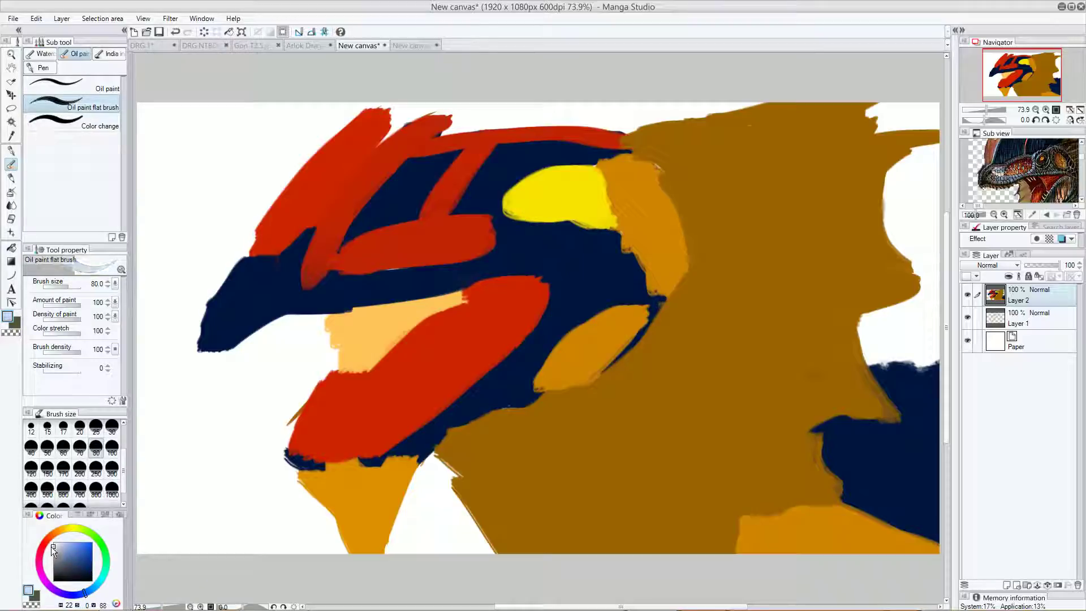
{"action": "left_click", "coordinate": [111, 430]}
{"action": "left_click_drag", "start_coordinate": [457, 293], "coordinate": [501, 370]}
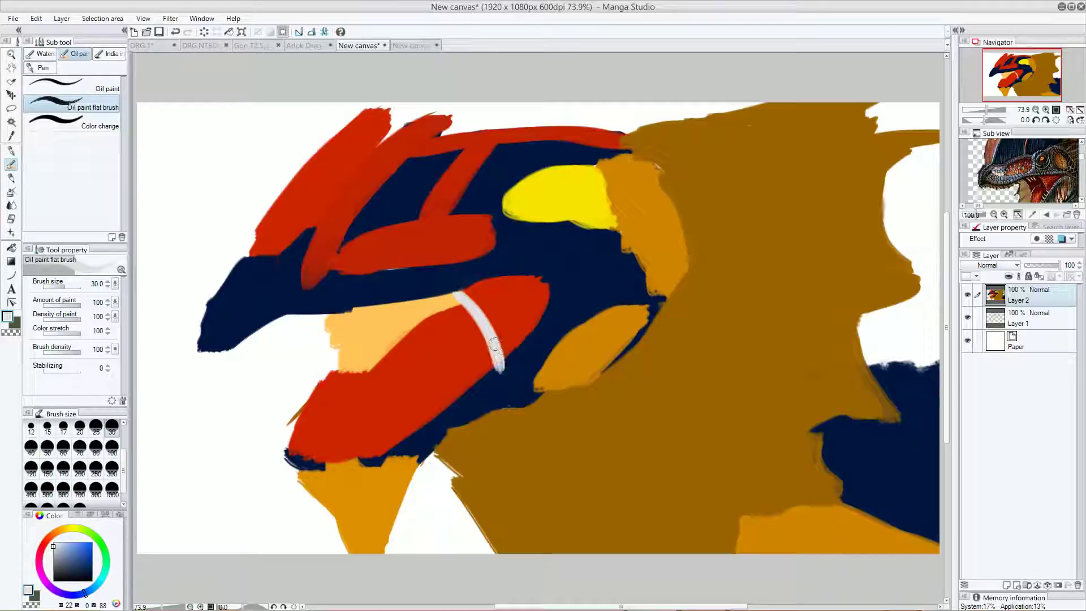
{"action": "left_click_drag", "start_coordinate": [56, 553], "coordinate": [53, 550]}
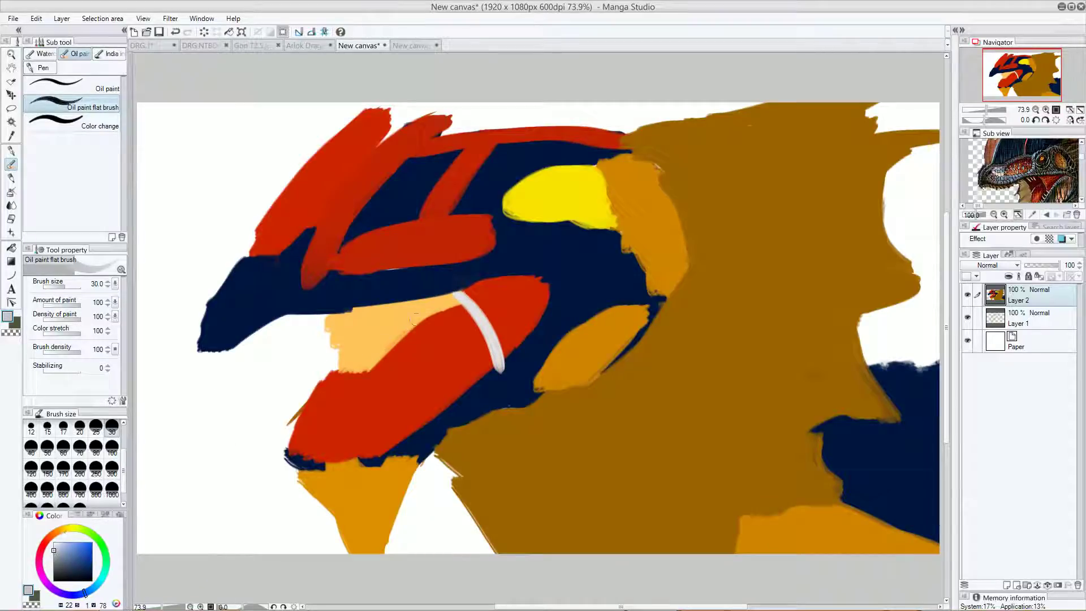
{"action": "key", "text": "ctrl+z"}
{"action": "left_click_drag", "start_coordinate": [447, 291], "coordinate": [508, 359]}
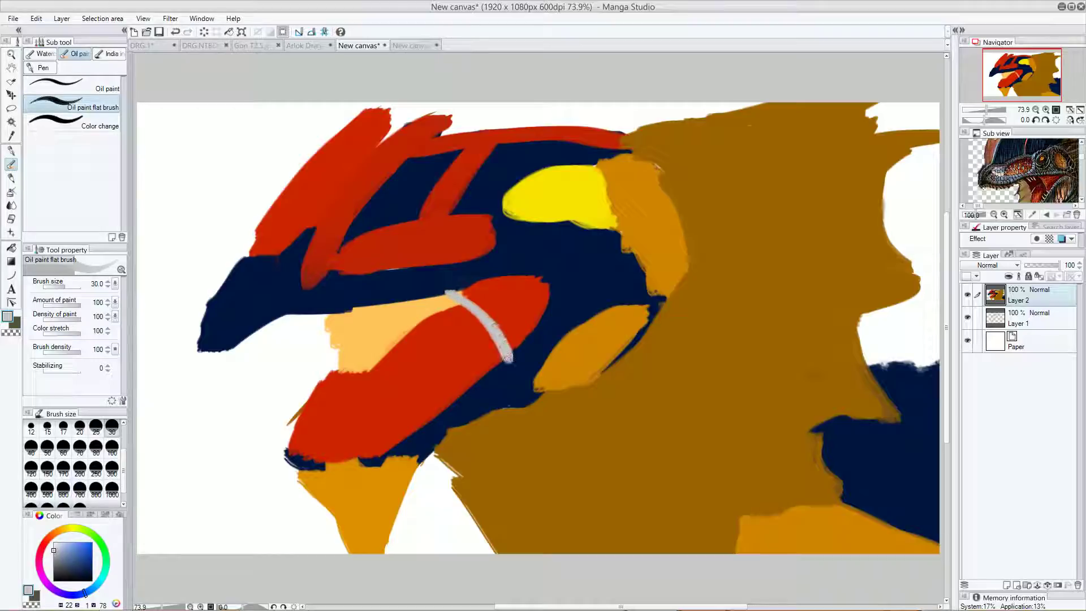
{"action": "mouse_move", "coordinate": [447, 292]}
{"action": "left_mouse_down"}
{"action": "mouse_move", "coordinate": [502, 278]}
{"action": "mouse_move", "coordinate": [570, 281]}
{"action": "mouse_move", "coordinate": [509, 345]}
{"action": "mouse_move", "coordinate": [541, 288]}
{"action": "left_mouse_up"}
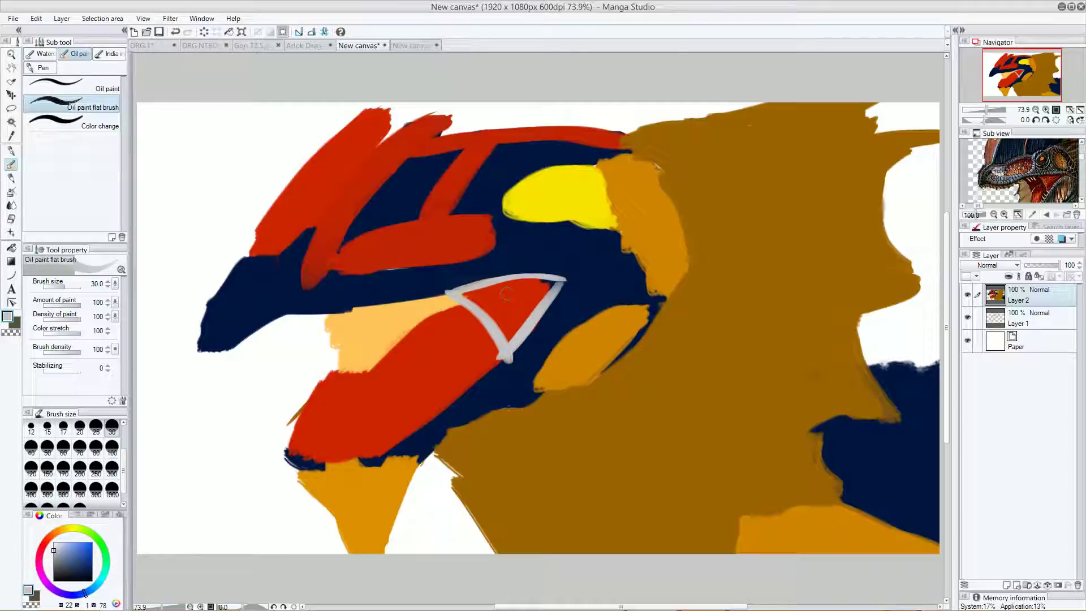
Fill the gray-outlined triangle at the back of the mouth with a darker red.
{"action": "left_click", "coordinate": [502, 296], "text": "alt"}
{"action": "left_click", "coordinate": [90, 557]}
{"action": "mouse_move", "coordinate": [461, 297]}
{"action": "left_mouse_down"}
{"action": "mouse_move", "coordinate": [481, 286]}
{"action": "mouse_move", "coordinate": [518, 305]}
{"action": "mouse_move", "coordinate": [547, 295]}
{"action": "mouse_move", "coordinate": [509, 337]}
{"action": "mouse_move", "coordinate": [514, 326]}
{"action": "left_mouse_up"}
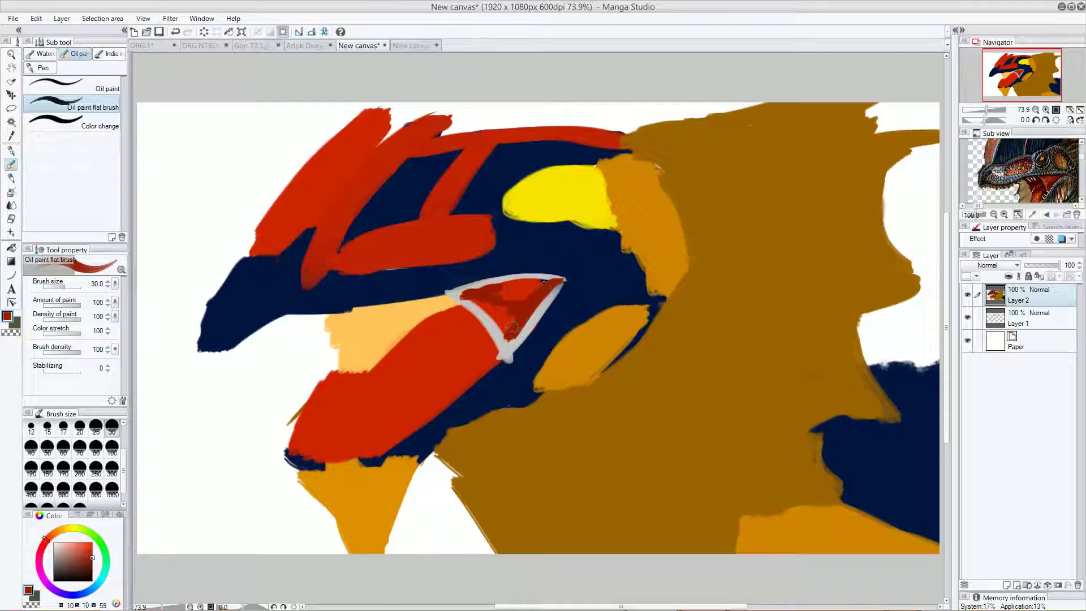
{"action": "mouse_move", "coordinate": [541, 284]}
{"action": "left_mouse_down"}
{"action": "mouse_move", "coordinate": [554, 278]}
{"action": "mouse_move", "coordinate": [478, 288]}
{"action": "mouse_move", "coordinate": [516, 331]}
{"action": "mouse_move", "coordinate": [486, 305]}
{"action": "left_mouse_up"}
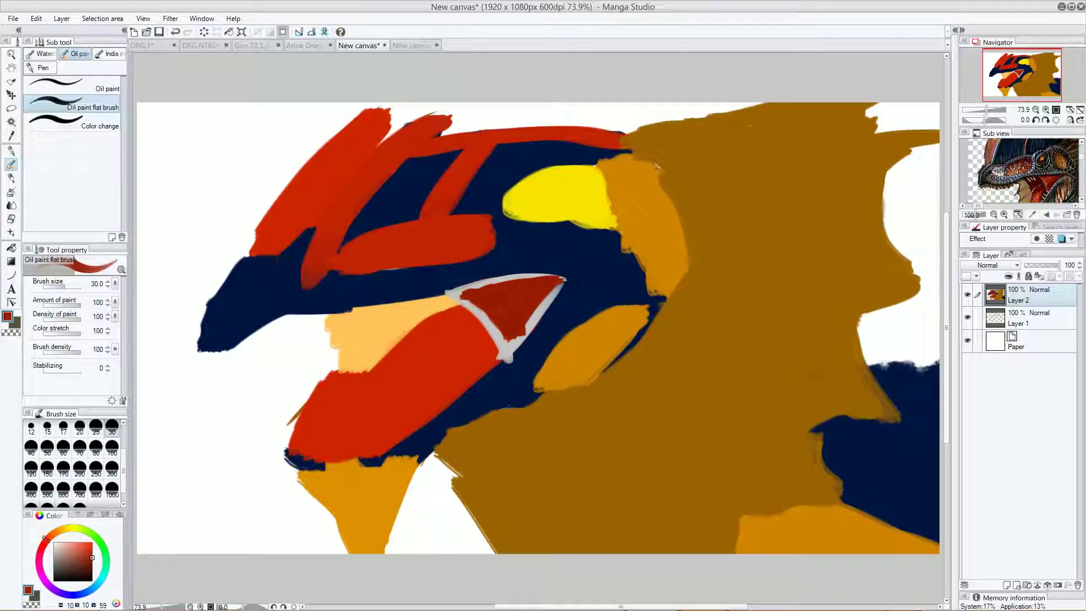
Try a thin G-pen scribble at size 2.5 on the Gon T2.5 image, undo it, and return to the dinosaur canvas.
{"action": "left_click", "coordinate": [254, 45]}
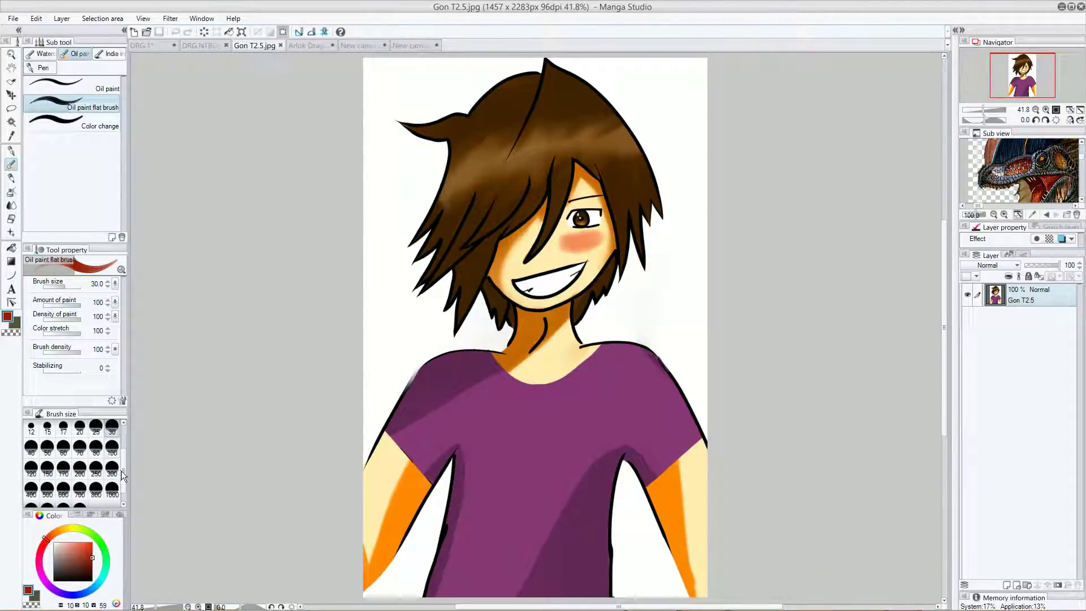
{"action": "left_click_drag", "start_coordinate": [123, 472], "coordinate": [122, 422]}
{"action": "left_click", "coordinate": [12, 150]}
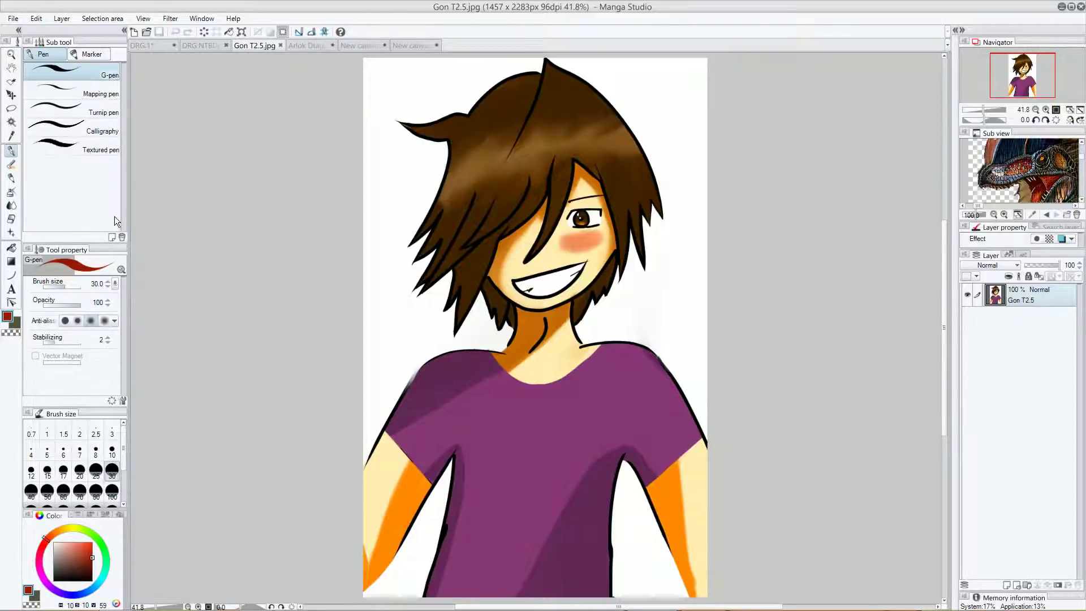
{"action": "left_click", "coordinate": [95, 434]}
{"action": "left_click", "coordinate": [392, 313]}
{"action": "left_click_drag", "start_coordinate": [392, 313], "coordinate": [406, 333]}
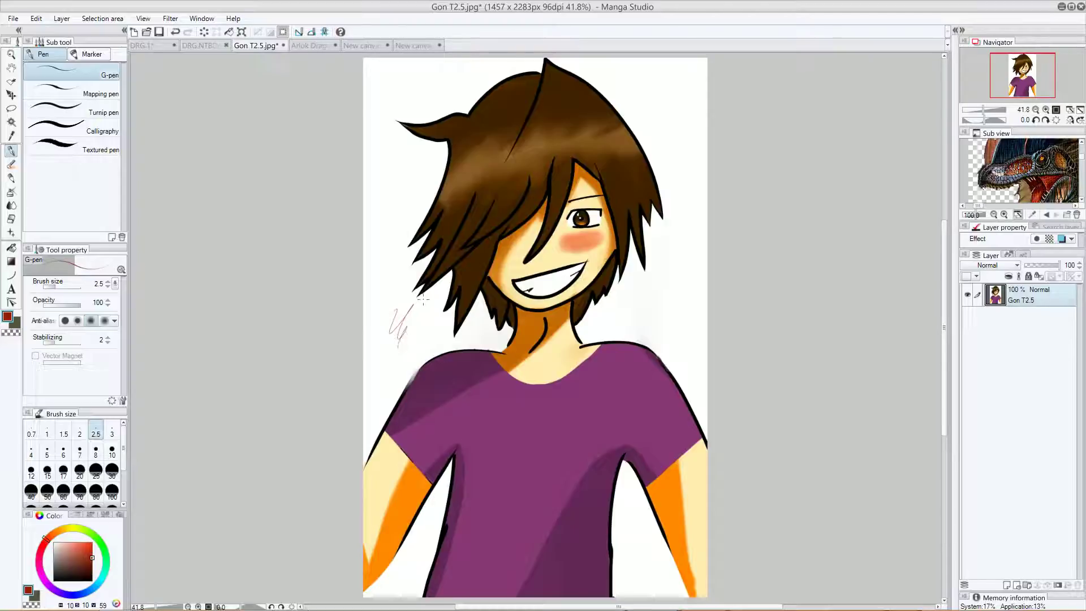
{"action": "key", "text": "ctrl+z"}
{"action": "left_click", "coordinate": [412, 47]}
{"action": "left_click", "coordinate": [369, 50]}
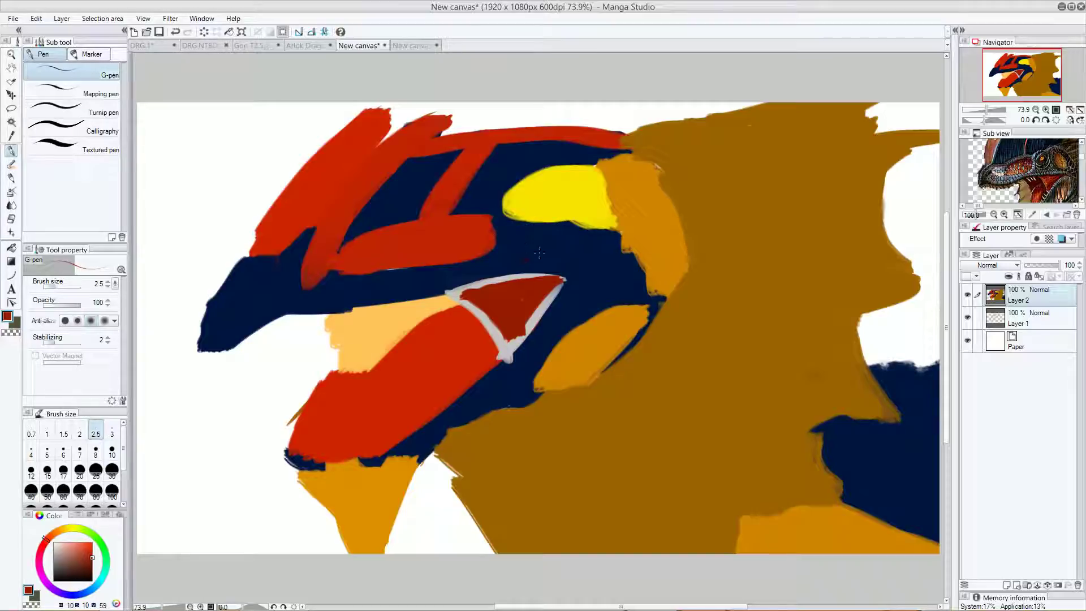
{"action": "key", "text": "ctrl+z"}
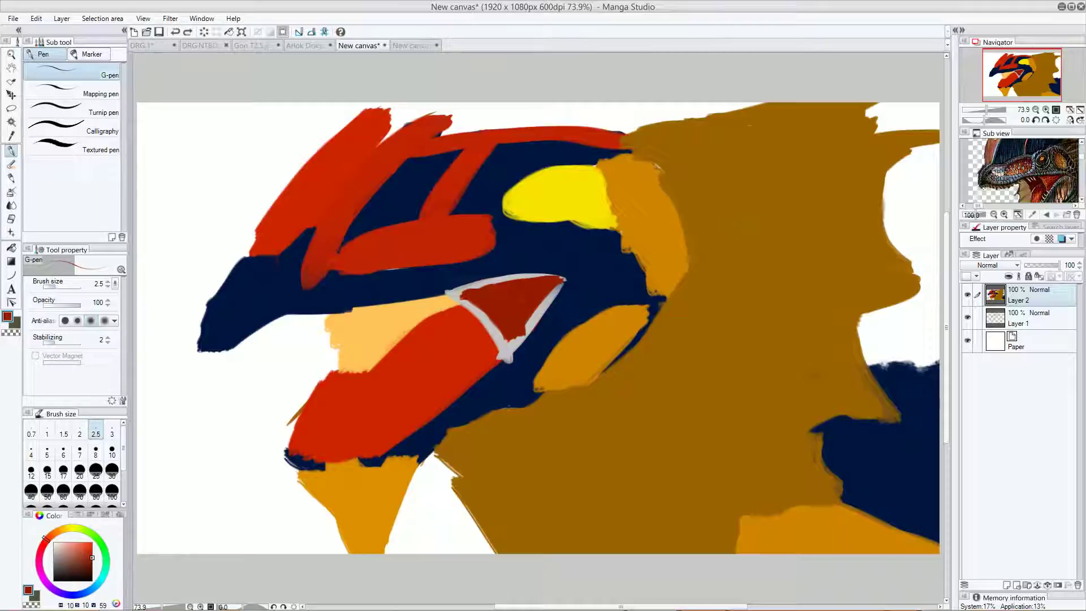
Outline the yellow eye in the head's navy blue with the Oil paint flat brush, narrowing its front and rear edges.
{"action": "left_click", "coordinate": [396, 191], "text": "alt"}
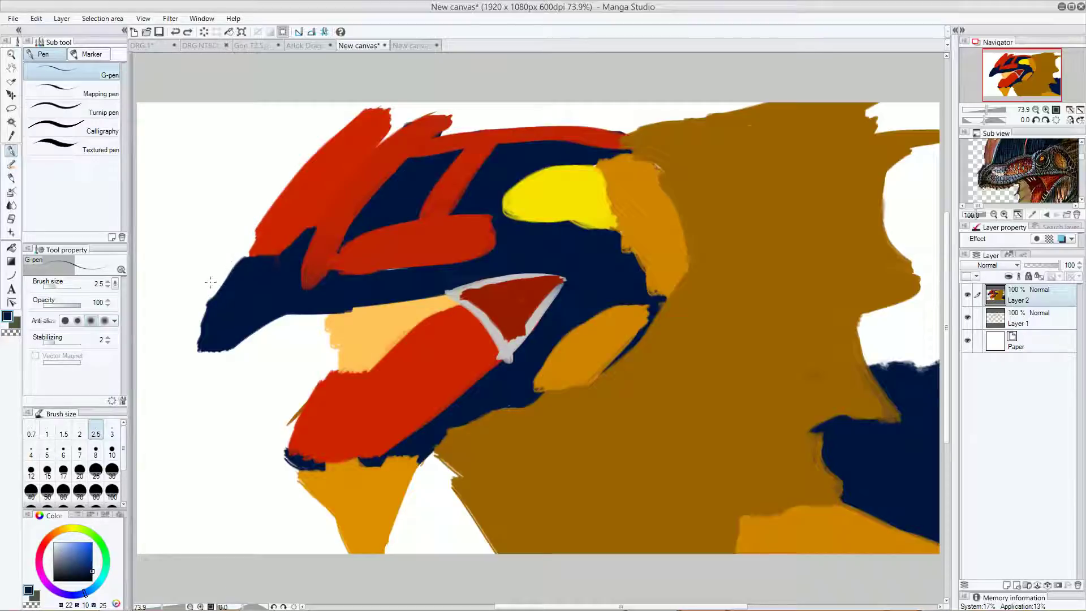
{"action": "left_click", "coordinate": [11, 164]}
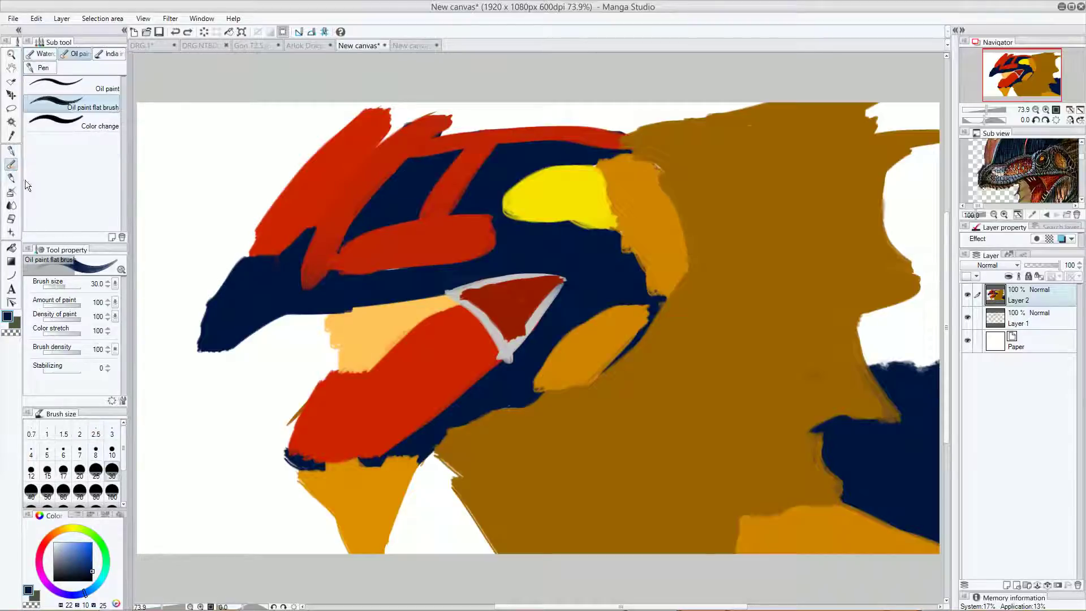
{"action": "mouse_move", "coordinate": [552, 168]}
{"action": "left_mouse_down"}
{"action": "mouse_move", "coordinate": [591, 160]}
{"action": "mouse_move", "coordinate": [526, 179]}
{"action": "mouse_move", "coordinate": [588, 158]}
{"action": "mouse_move", "coordinate": [563, 162]}
{"action": "mouse_move", "coordinate": [512, 190]}
{"action": "mouse_move", "coordinate": [552, 228]}
{"action": "mouse_move", "coordinate": [611, 222]}
{"action": "mouse_move", "coordinate": [598, 167]}
{"action": "mouse_move", "coordinate": [611, 195]}
{"action": "mouse_move", "coordinate": [585, 229]}
{"action": "mouse_move", "coordinate": [515, 215]}
{"action": "left_mouse_up"}
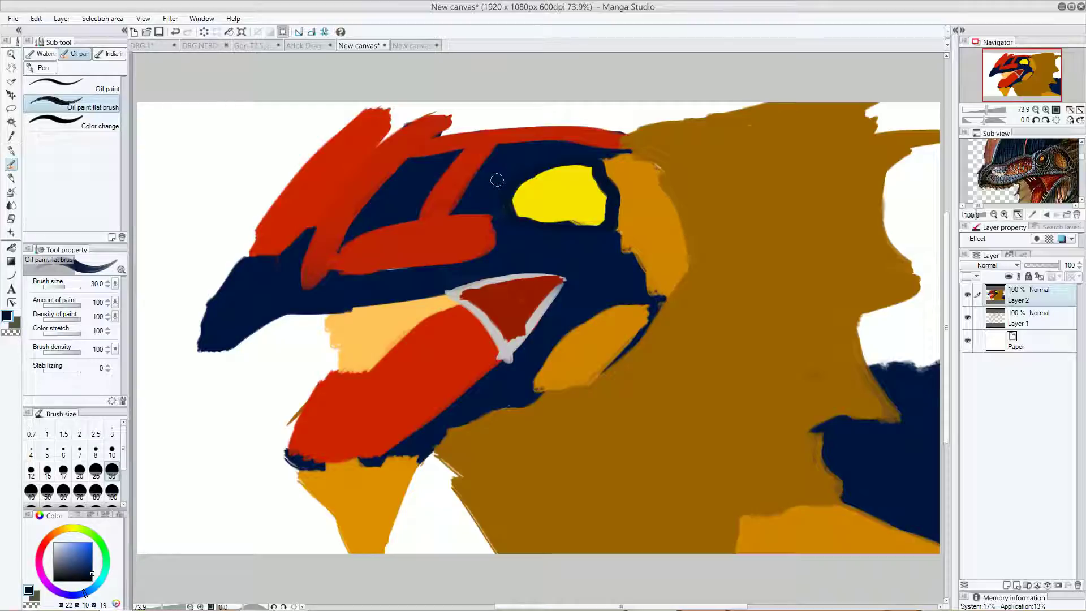
Check the reference's snout and paint navy over the lower ends of the red stripes around the red snout patch.
{"action": "left_click_drag", "start_coordinate": [1037, 177], "coordinate": [974, 176]}
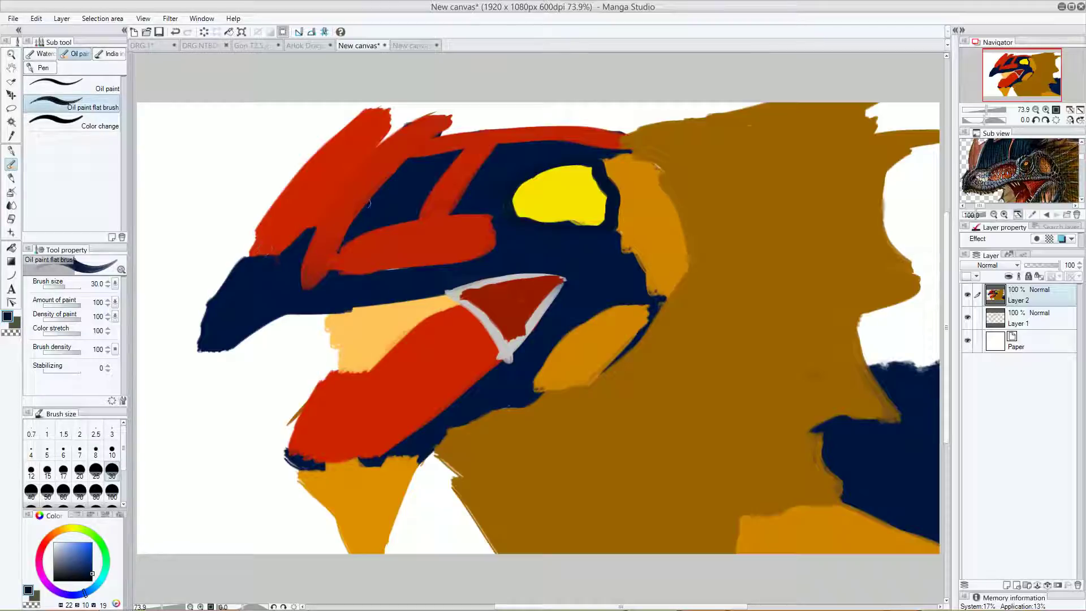
{"action": "mouse_move", "coordinate": [292, 274]}
{"action": "left_mouse_down"}
{"action": "mouse_move", "coordinate": [345, 229]}
{"action": "mouse_move", "coordinate": [305, 275]}
{"action": "left_mouse_up"}
{"action": "left_click_drag", "start_coordinate": [360, 227], "coordinate": [317, 260]}
{"action": "left_click_drag", "start_coordinate": [470, 198], "coordinate": [391, 225]}
{"action": "left_click_drag", "start_coordinate": [458, 203], "coordinate": [438, 210]}
{"action": "mouse_move", "coordinate": [311, 265]}
{"action": "left_mouse_down"}
{"action": "mouse_move", "coordinate": [344, 280]}
{"action": "mouse_move", "coordinate": [322, 261]}
{"action": "mouse_move", "coordinate": [303, 280]}
{"action": "left_mouse_up"}
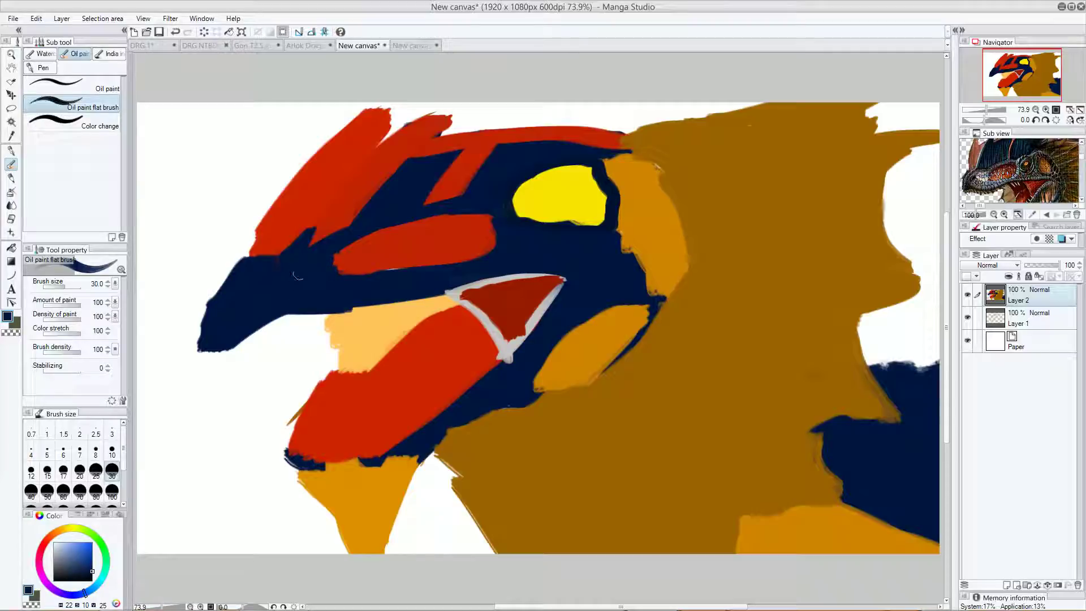
Cover the remaining red stripes on the upper snout in navy, shaping a smooth curve below the red crest.
{"action": "mouse_move", "coordinate": [365, 229]}
{"action": "left_mouse_down"}
{"action": "mouse_move", "coordinate": [257, 261]}
{"action": "mouse_move", "coordinate": [333, 223]}
{"action": "left_mouse_up"}
{"action": "mouse_move", "coordinate": [243, 252]}
{"action": "left_mouse_down"}
{"action": "mouse_move", "coordinate": [344, 219]}
{"action": "mouse_move", "coordinate": [282, 248]}
{"action": "mouse_move", "coordinate": [356, 218]}
{"action": "left_mouse_up"}
{"action": "mouse_move", "coordinate": [293, 238]}
{"action": "left_mouse_down"}
{"action": "mouse_move", "coordinate": [470, 191]}
{"action": "mouse_move", "coordinate": [427, 198]}
{"action": "left_mouse_up"}
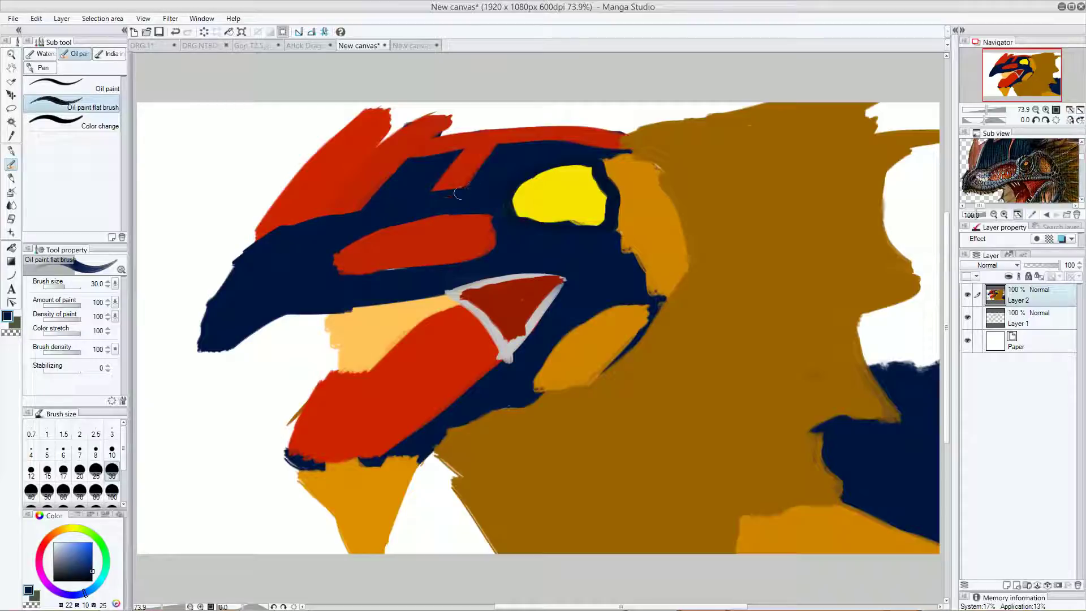
{"action": "mouse_move", "coordinate": [492, 169]}
{"action": "left_mouse_down"}
{"action": "mouse_move", "coordinate": [443, 194]}
{"action": "mouse_move", "coordinate": [479, 166]}
{"action": "mouse_move", "coordinate": [421, 181]}
{"action": "mouse_move", "coordinate": [450, 164]}
{"action": "mouse_move", "coordinate": [264, 238]}
{"action": "mouse_move", "coordinate": [371, 192]}
{"action": "mouse_move", "coordinate": [336, 195]}
{"action": "mouse_move", "coordinate": [470, 156]}
{"action": "left_mouse_up"}
{"action": "mouse_move", "coordinate": [361, 191]}
{"action": "left_mouse_down"}
{"action": "mouse_move", "coordinate": [540, 144]}
{"action": "mouse_move", "coordinate": [395, 177]}
{"action": "mouse_move", "coordinate": [510, 144]}
{"action": "mouse_move", "coordinate": [453, 156]}
{"action": "mouse_move", "coordinate": [400, 178]}
{"action": "left_mouse_up"}
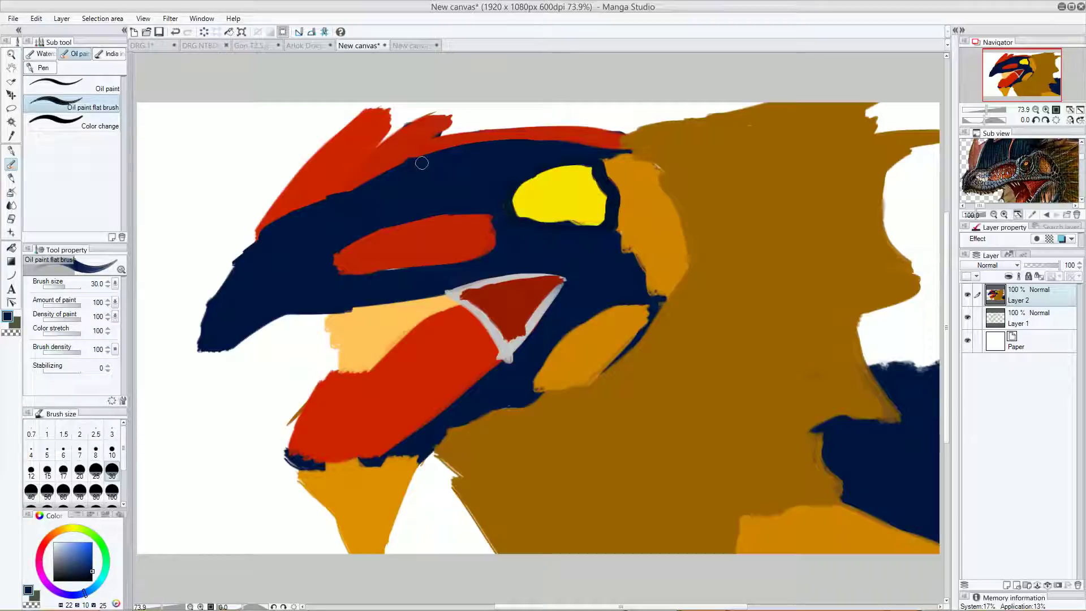
Enlarge the red patch in front of the eye by extending its upper edge in the same red.
{"action": "left_click", "coordinate": [420, 215], "text": "alt"}
{"action": "mouse_move", "coordinate": [485, 207]}
{"action": "left_mouse_down"}
{"action": "mouse_move", "coordinate": [447, 201]}
{"action": "mouse_move", "coordinate": [339, 249]}
{"action": "left_mouse_up"}
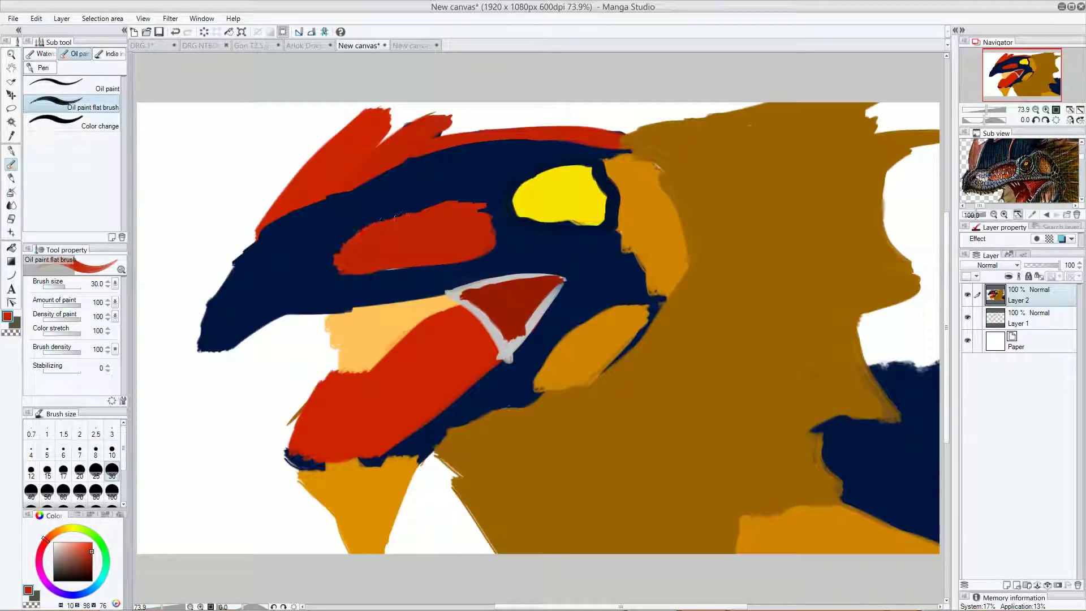
{"action": "left_click_drag", "start_coordinate": [459, 206], "coordinate": [352, 245]}
{"action": "left_click_drag", "start_coordinate": [475, 203], "coordinate": [490, 201]}
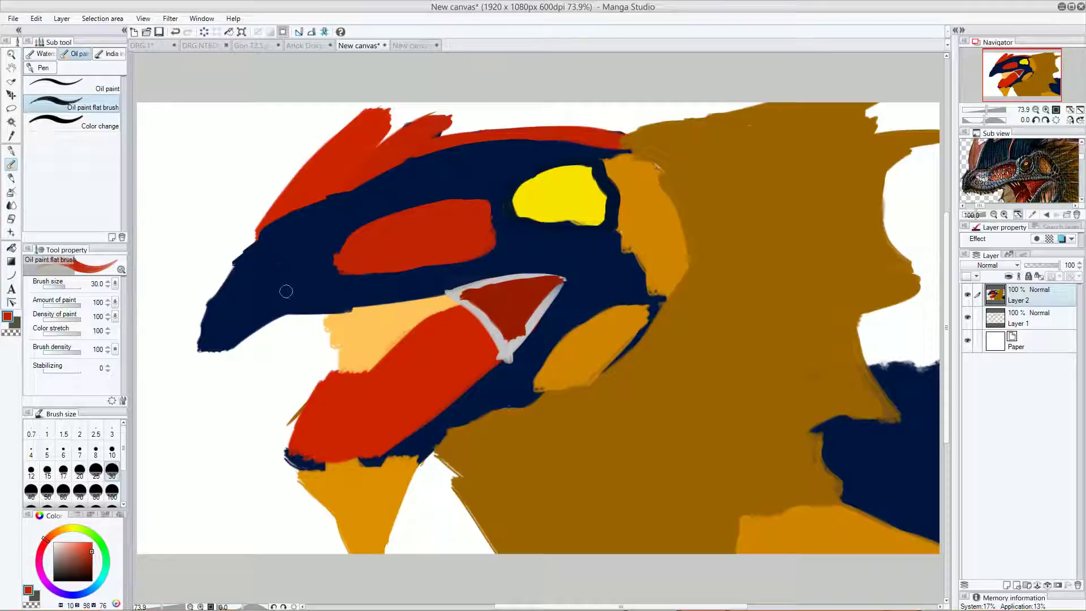
Paint a light blue highlight line from the snout tip along the ridge and up into the red crest.
{"action": "left_click", "coordinate": [265, 275], "text": "alt"}
{"action": "left_click_drag", "start_coordinate": [93, 553], "coordinate": [69, 542]}
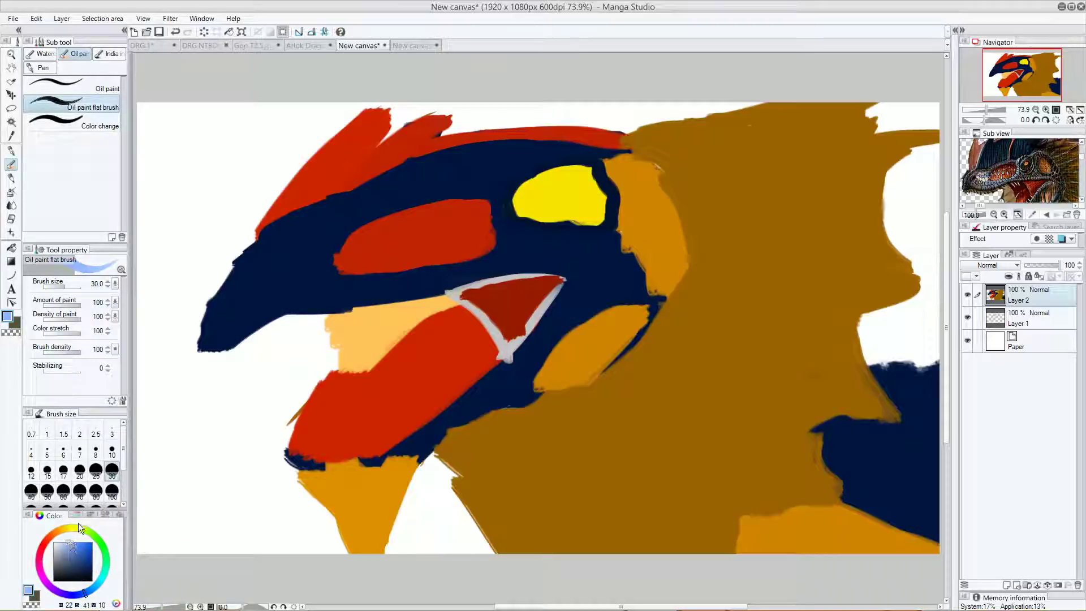
{"action": "left_click_drag", "start_coordinate": [262, 262], "coordinate": [213, 331]}
{"action": "left_click_drag", "start_coordinate": [292, 242], "coordinate": [222, 316]}
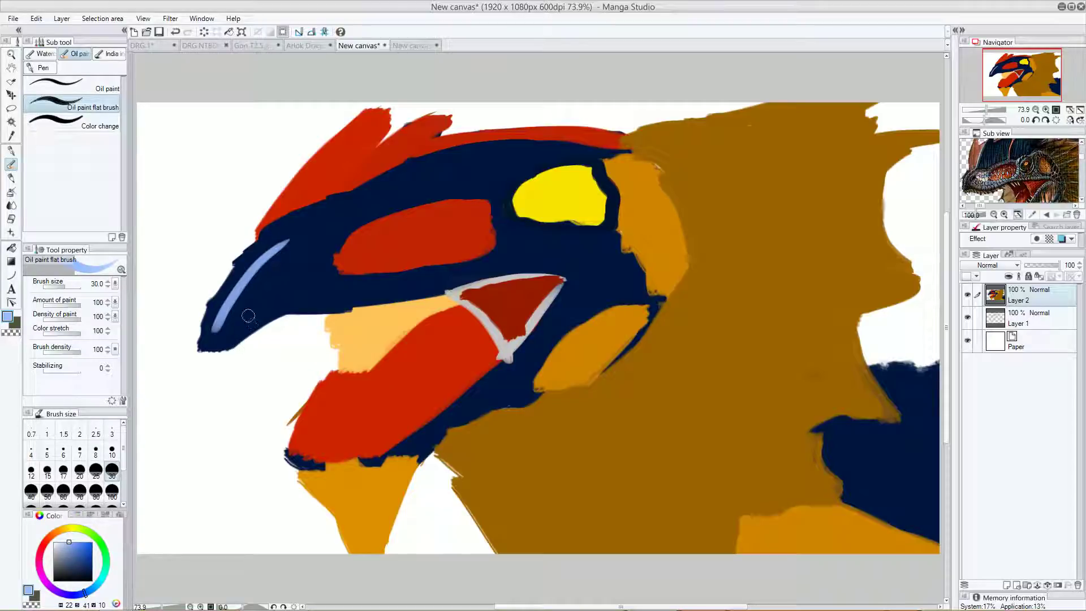
{"action": "left_click_drag", "start_coordinate": [290, 240], "coordinate": [433, 123]}
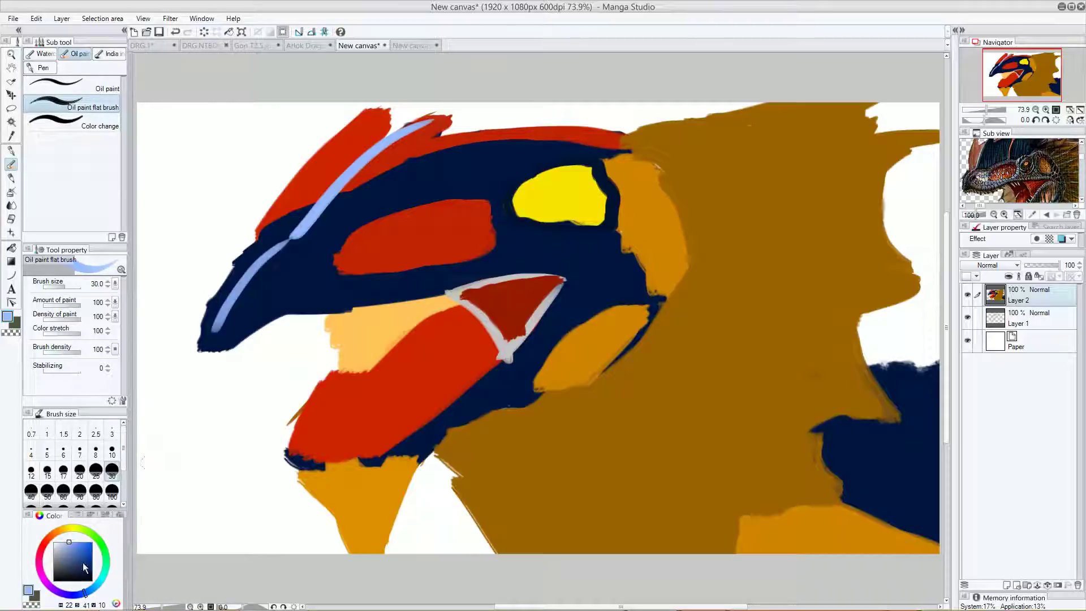
Outline the first scale at the snout tip in near-black navy with brush size 12, undoing the stray line behind it.
{"action": "left_click_drag", "start_coordinate": [84, 574], "coordinate": [93, 577]}
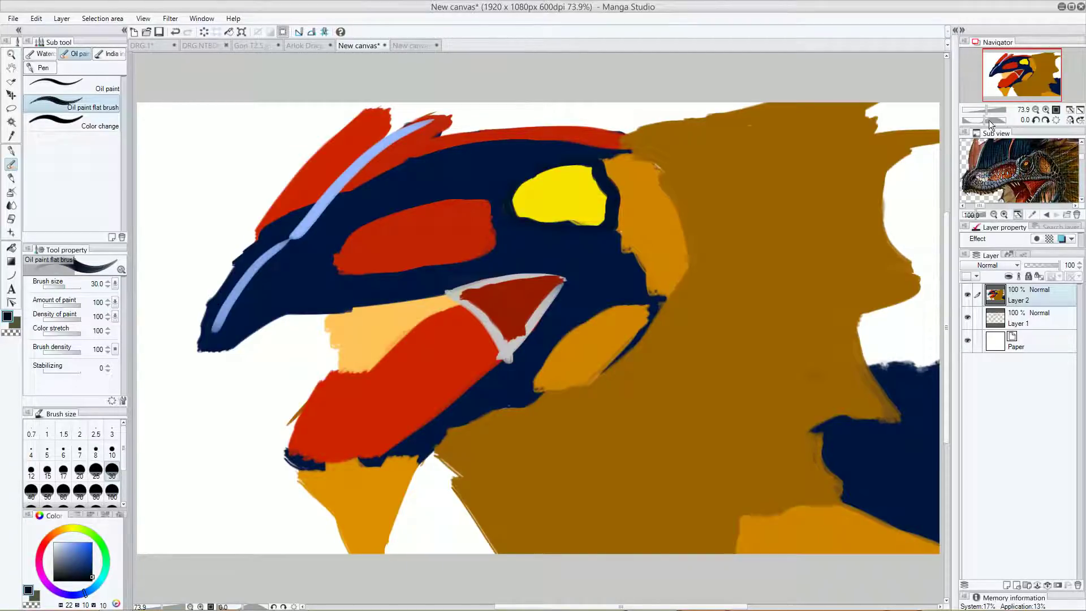
{"action": "left_click", "coordinate": [1046, 109]}
{"action": "left_click", "coordinate": [1046, 110]}
{"action": "left_click_drag", "start_coordinate": [1021, 74], "coordinate": [1001, 72]}
{"action": "left_click", "coordinate": [1046, 110]}
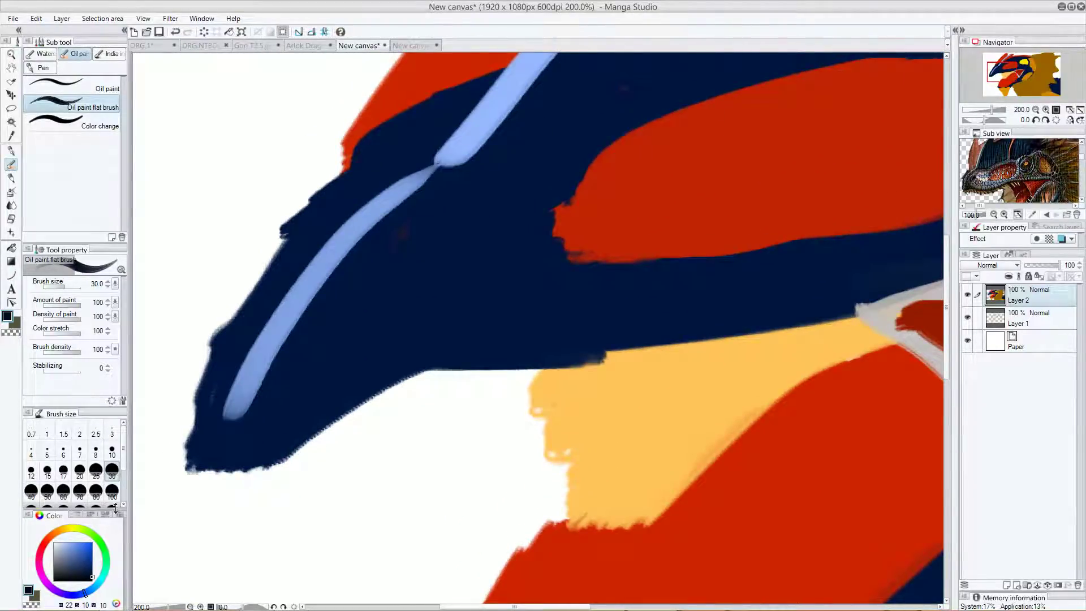
{"action": "left_click", "coordinate": [35, 477]}
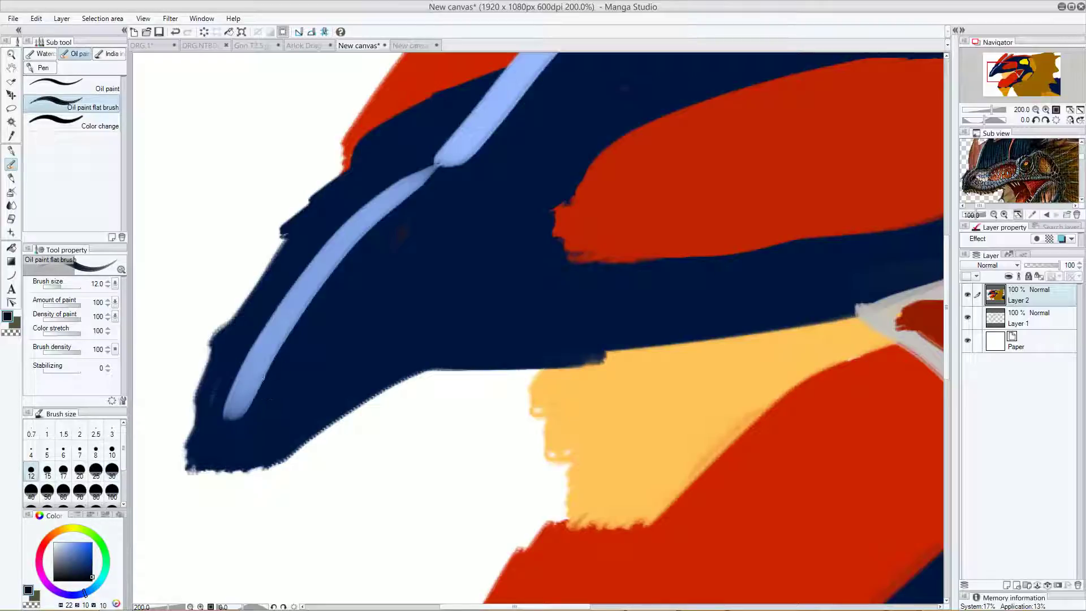
{"action": "mouse_move", "coordinate": [219, 441]}
{"action": "left_mouse_down"}
{"action": "mouse_move", "coordinate": [263, 409]}
{"action": "mouse_move", "coordinate": [310, 437]}
{"action": "mouse_move", "coordinate": [302, 414]}
{"action": "mouse_move", "coordinate": [310, 440]}
{"action": "left_mouse_up"}
{"action": "mouse_move", "coordinate": [285, 395]}
{"action": "left_mouse_down"}
{"action": "mouse_move", "coordinate": [378, 315]}
{"action": "mouse_move", "coordinate": [377, 344]}
{"action": "left_mouse_up"}
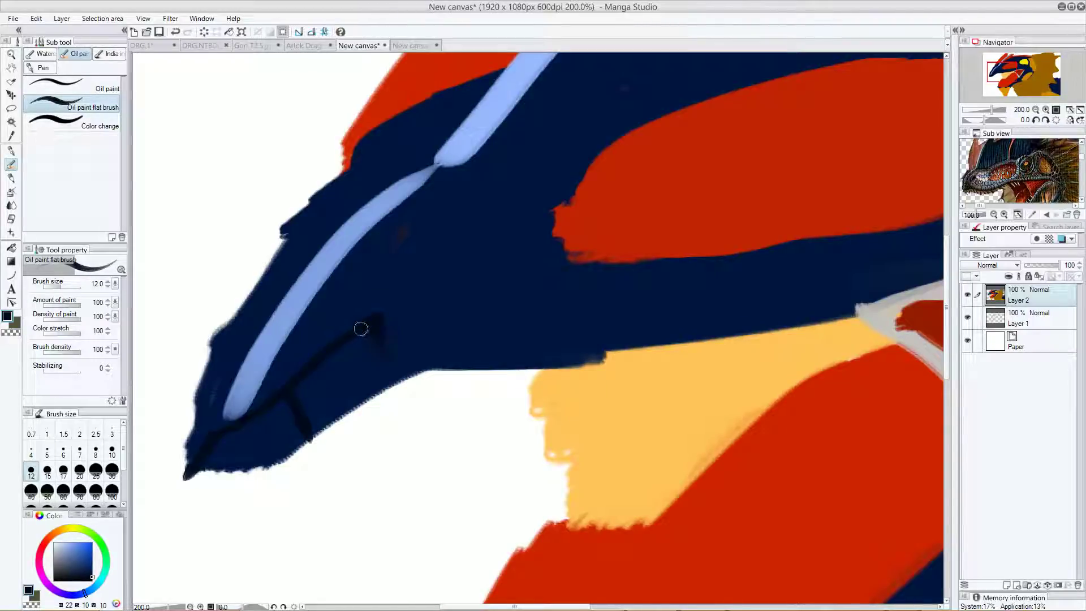
{"action": "key", "text": "ctrl+z"}
{"action": "key", "text": "ctrl+z"}
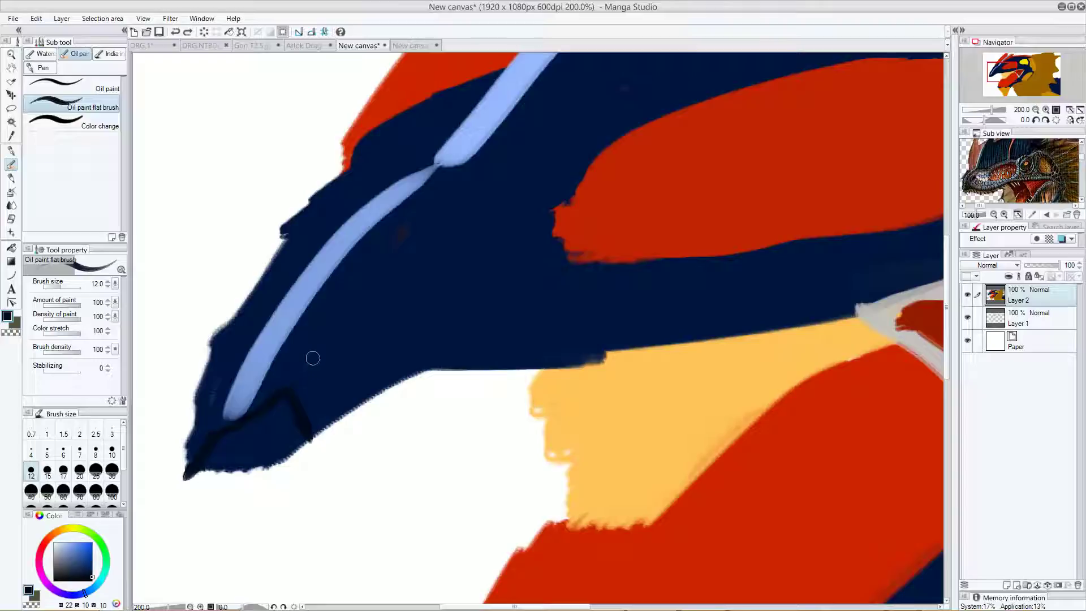
Draw overlapping curved scale outlines in near-black navy from the snout's front edge back along the upper jaw.
{"action": "mouse_move", "coordinate": [263, 403]}
{"action": "left_mouse_down"}
{"action": "mouse_move", "coordinate": [264, 356]}
{"action": "mouse_move", "coordinate": [283, 344]}
{"action": "mouse_move", "coordinate": [310, 335]}
{"action": "mouse_move", "coordinate": [333, 345]}
{"action": "mouse_move", "coordinate": [371, 323]}
{"action": "mouse_move", "coordinate": [430, 360]}
{"action": "left_mouse_up"}
{"action": "left_click_drag", "start_coordinate": [224, 349], "coordinate": [270, 355]}
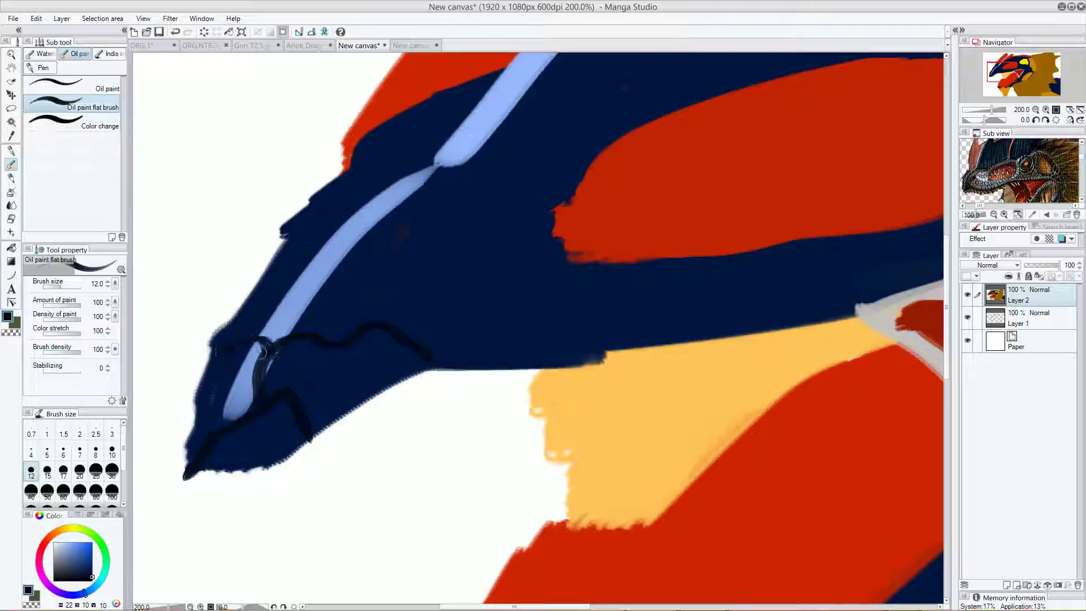
{"action": "mouse_move", "coordinate": [285, 272]}
{"action": "left_mouse_down"}
{"action": "mouse_move", "coordinate": [365, 325]}
{"action": "mouse_move", "coordinate": [487, 308]}
{"action": "mouse_move", "coordinate": [550, 334]}
{"action": "mouse_move", "coordinate": [565, 353]}
{"action": "left_mouse_up"}
{"action": "left_click_drag", "start_coordinate": [439, 303], "coordinate": [542, 299]}
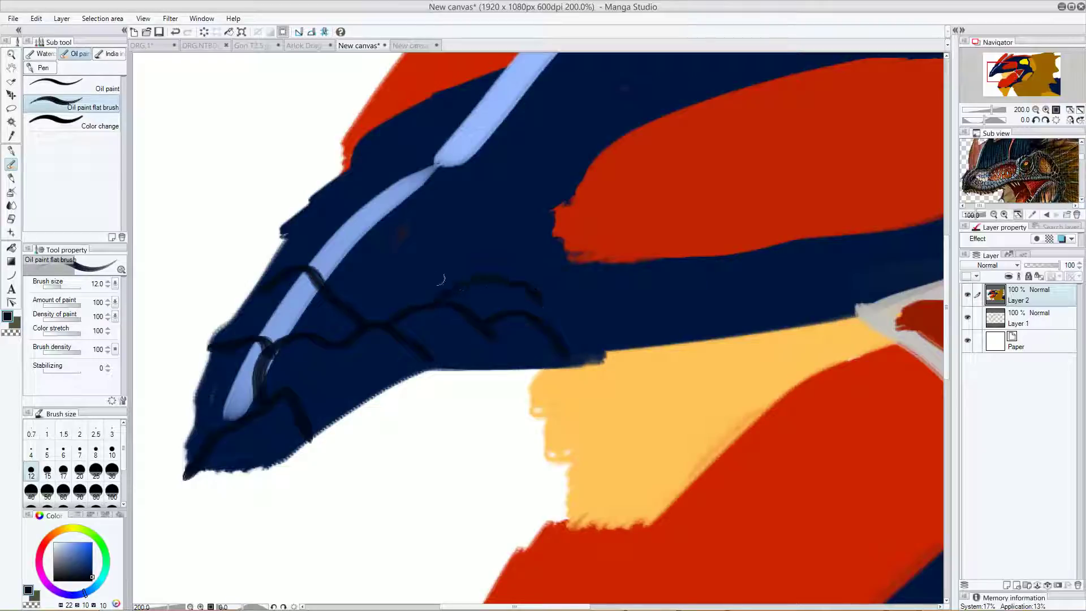
{"action": "left_click_drag", "start_coordinate": [438, 274], "coordinate": [335, 283]}
{"action": "left_click_drag", "start_coordinate": [391, 262], "coordinate": [305, 237]}
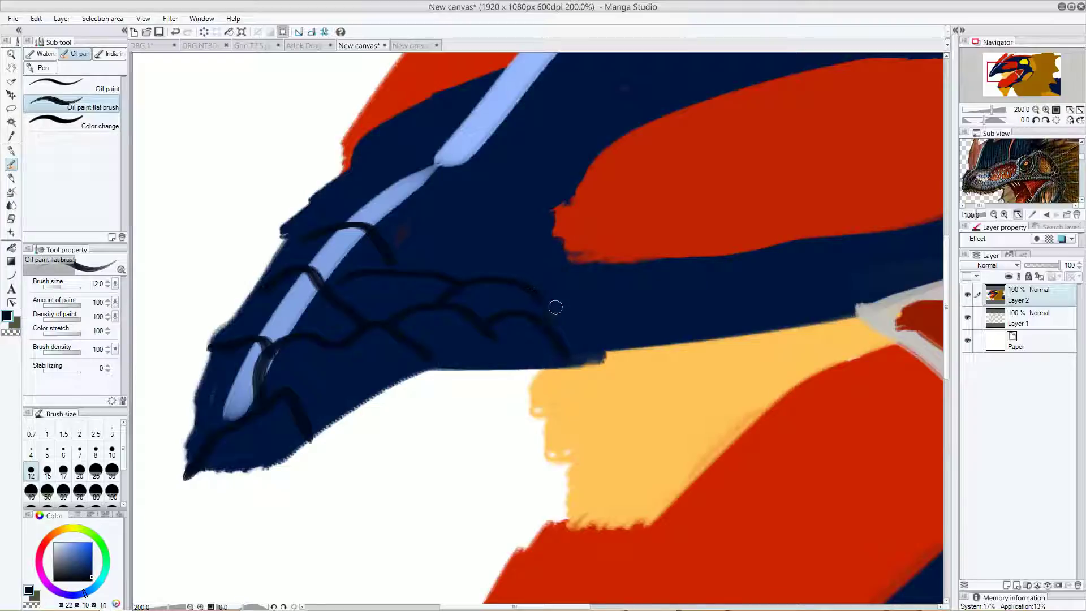
{"action": "mouse_move", "coordinate": [556, 326]}
{"action": "left_mouse_down"}
{"action": "mouse_move", "coordinate": [601, 298]}
{"action": "mouse_move", "coordinate": [694, 295]}
{"action": "mouse_move", "coordinate": [702, 324]}
{"action": "left_mouse_up"}
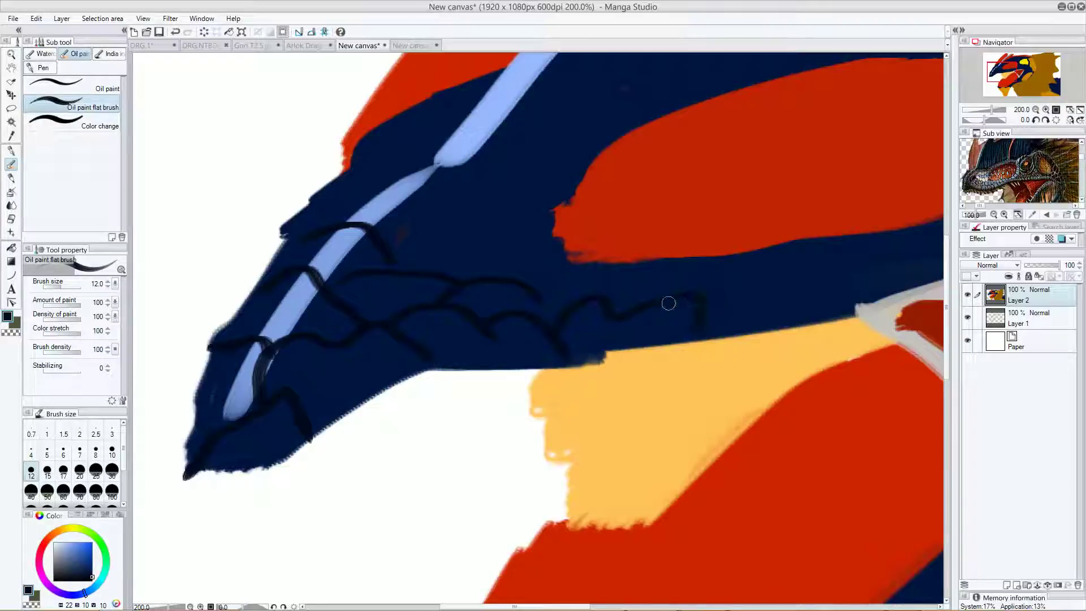
Examine how the scales and highlights are painted on the brown creature in the DRG.1 image.
{"action": "left_click", "coordinate": [153, 42]}
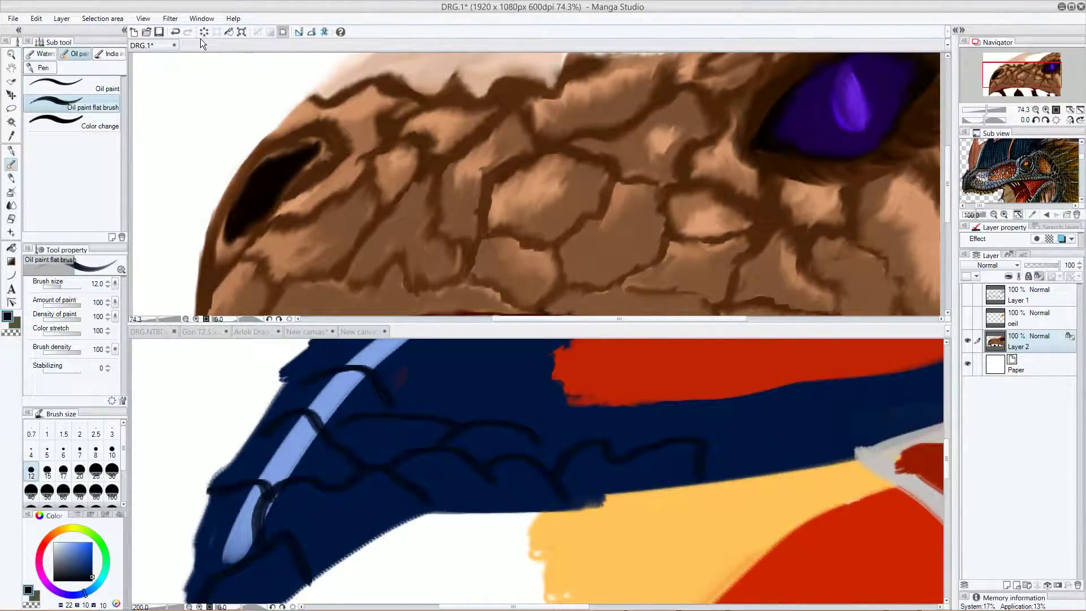
{"action": "left_click_drag", "start_coordinate": [157, 44], "coordinate": [141, 322]}
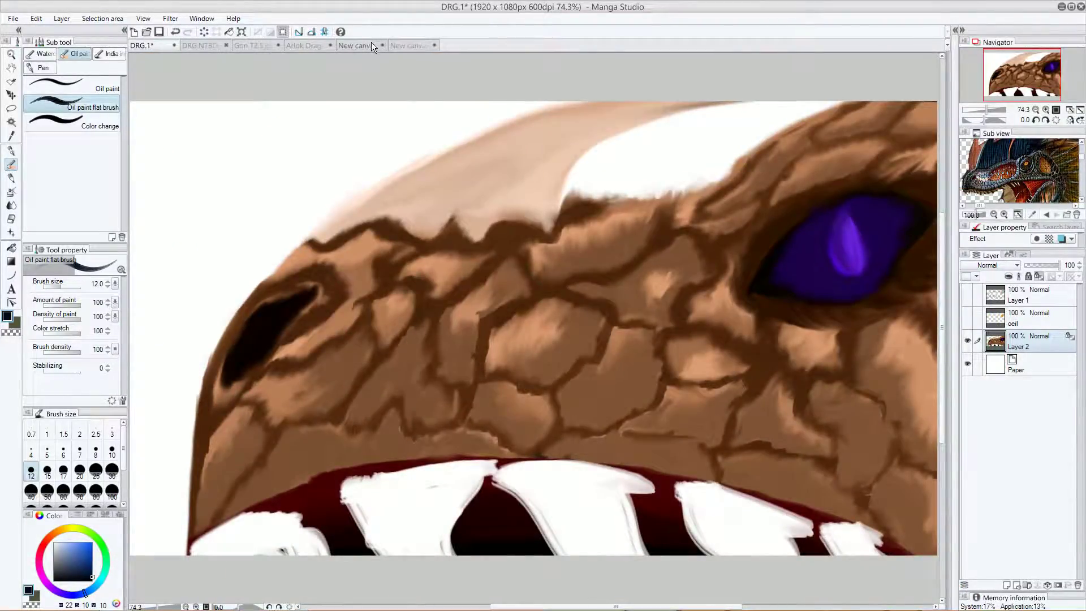
{"action": "left_click", "coordinate": [367, 46]}
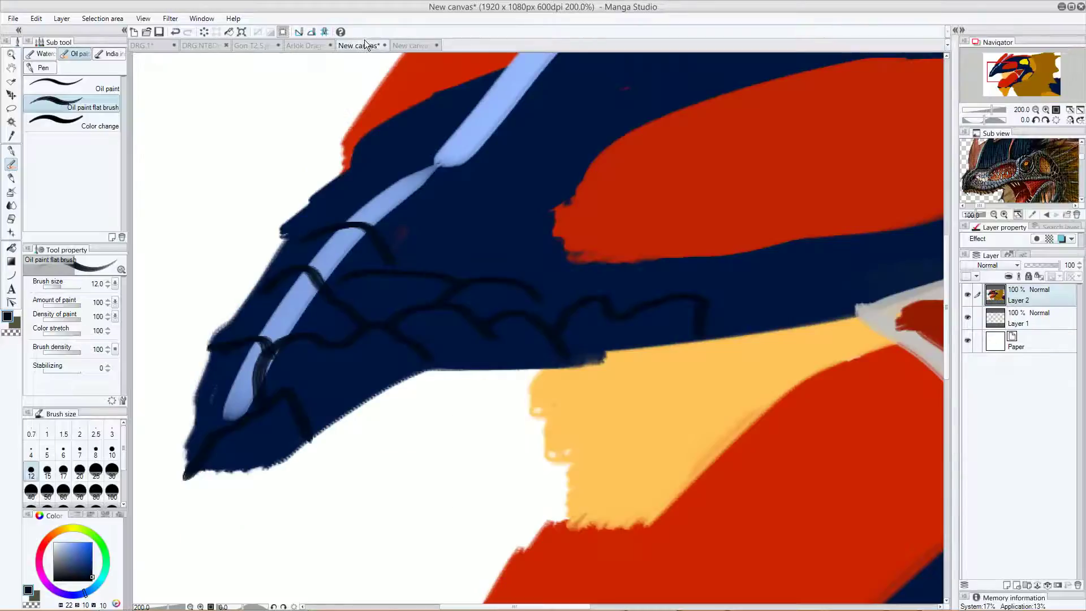
{"action": "left_click", "coordinate": [159, 46]}
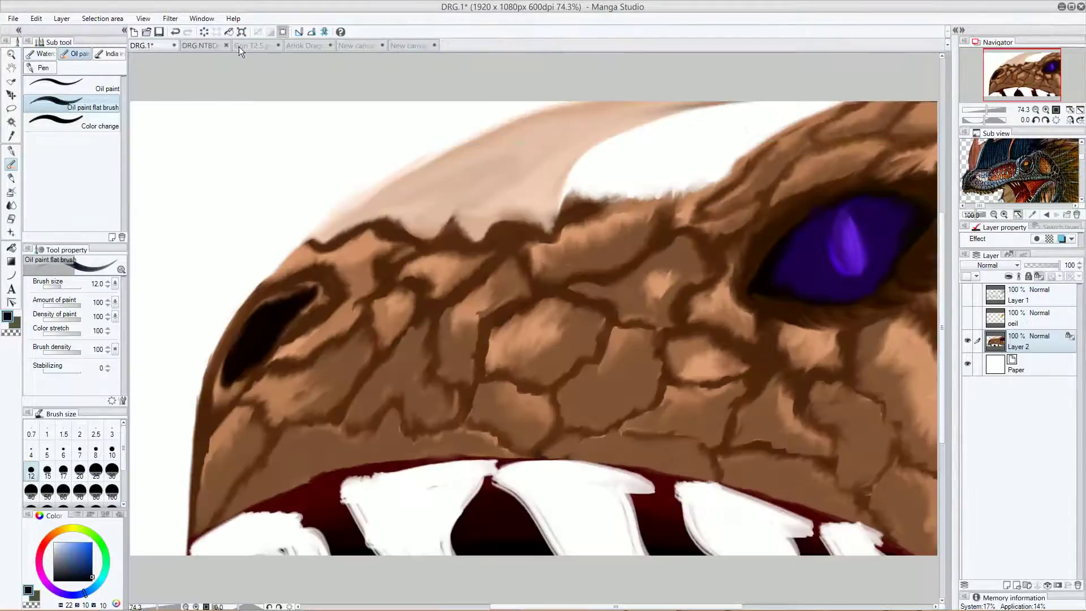
Close the blank New canvas and return to the dinosaur painting.
{"action": "left_click", "coordinate": [409, 50]}
{"action": "left_click", "coordinate": [370, 45]}
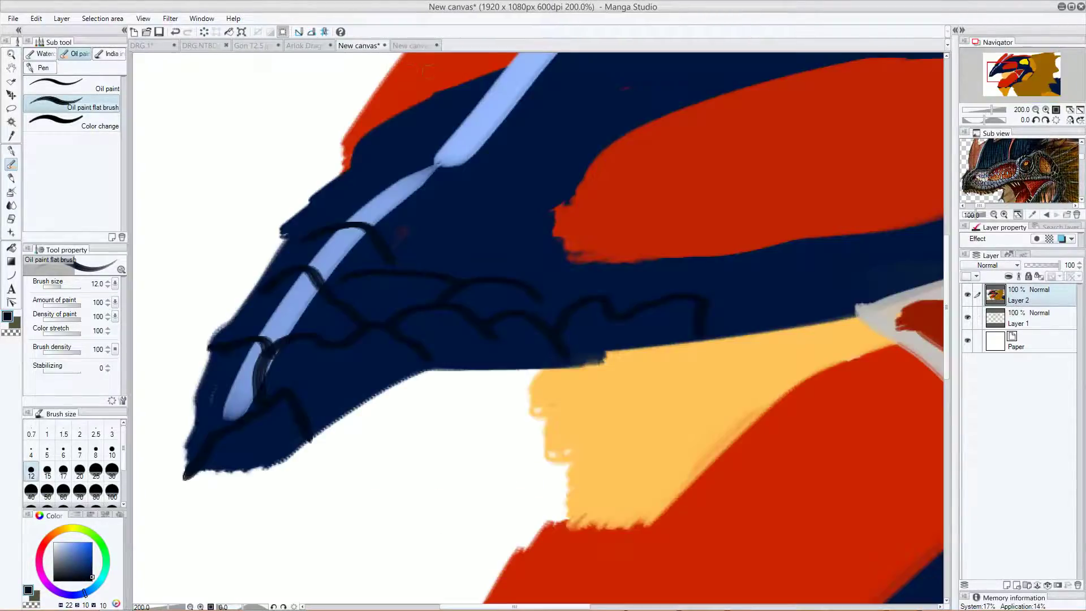
{"action": "left_click", "coordinate": [437, 45]}
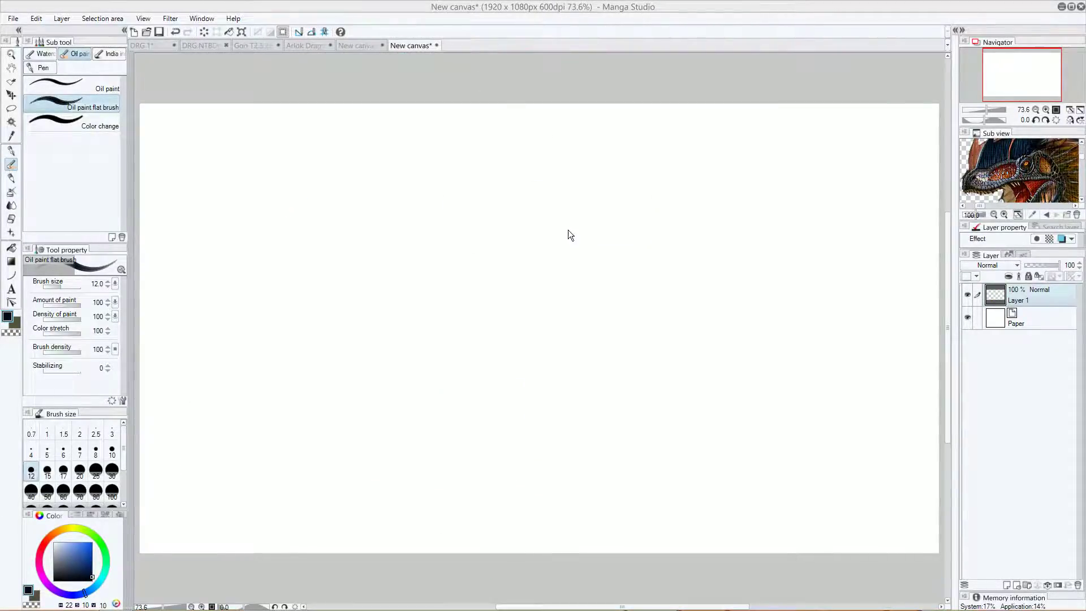
{"action": "left_click", "coordinate": [568, 229]}
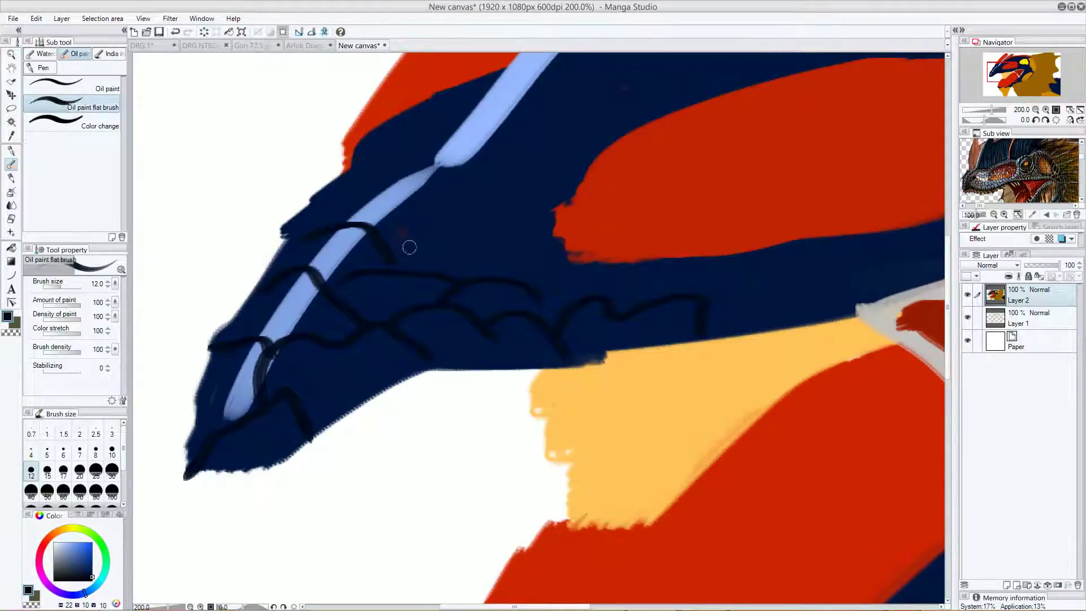
Add larger scale outlines toward the red patch and snout ridge, and edge the light blue highlight with a dark line.
{"action": "mouse_move", "coordinate": [390, 220]}
{"action": "left_mouse_down"}
{"action": "mouse_move", "coordinate": [462, 191]}
{"action": "mouse_move", "coordinate": [487, 202]}
{"action": "mouse_move", "coordinate": [536, 239]}
{"action": "mouse_move", "coordinate": [511, 271]}
{"action": "mouse_move", "coordinate": [554, 234]}
{"action": "mouse_move", "coordinate": [594, 305]}
{"action": "left_mouse_up"}
{"action": "mouse_move", "coordinate": [319, 190]}
{"action": "left_mouse_down"}
{"action": "mouse_move", "coordinate": [372, 179]}
{"action": "mouse_move", "coordinate": [388, 211]}
{"action": "left_mouse_up"}
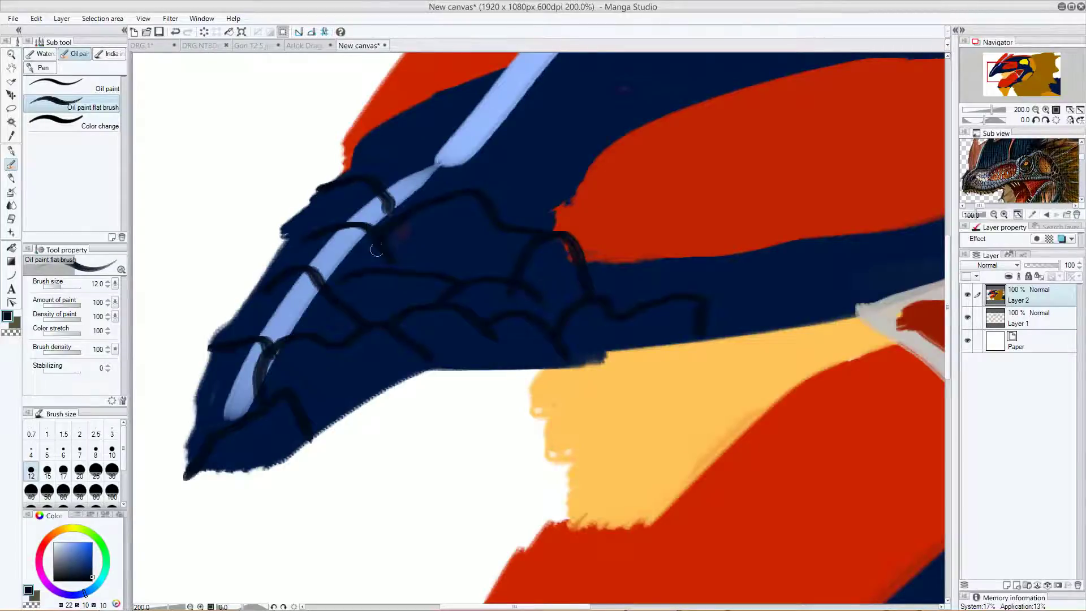
{"action": "left_click_drag", "start_coordinate": [231, 416], "coordinate": [451, 131]}
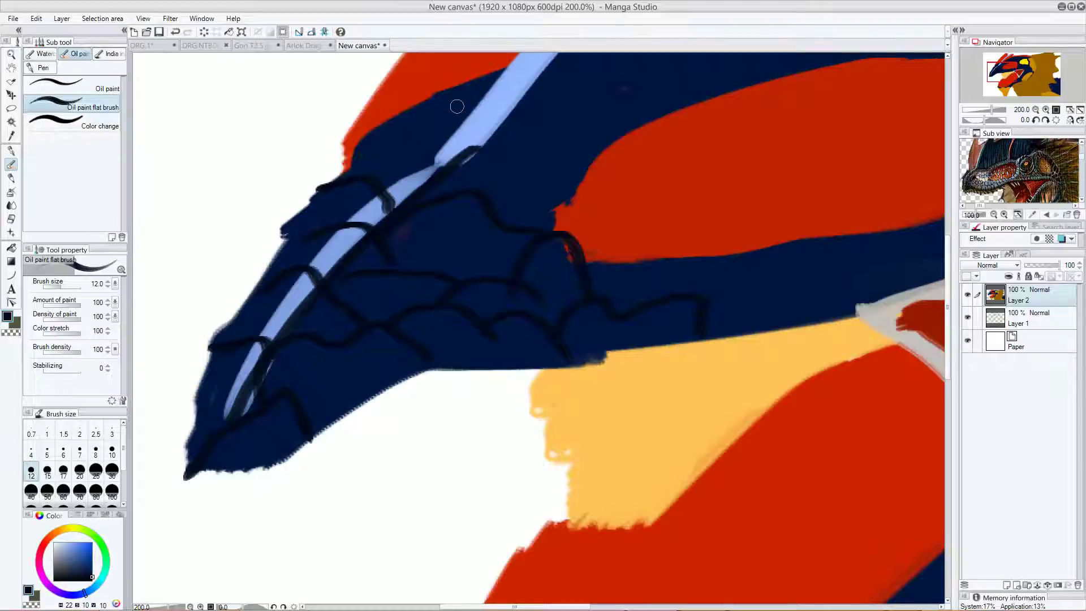
Undo the dark scale outlines on the snout and upper jaw, back to the first curve at the snout's tip.
{"action": "key", "text": "ctrl+z"}
{"action": "key", "text": "ctrl+z"}
{"action": "key", "text": "ctrl+z"}
{"action": "key", "text": "ctrl+z"}
{"action": "key", "text": "ctrl+z"}
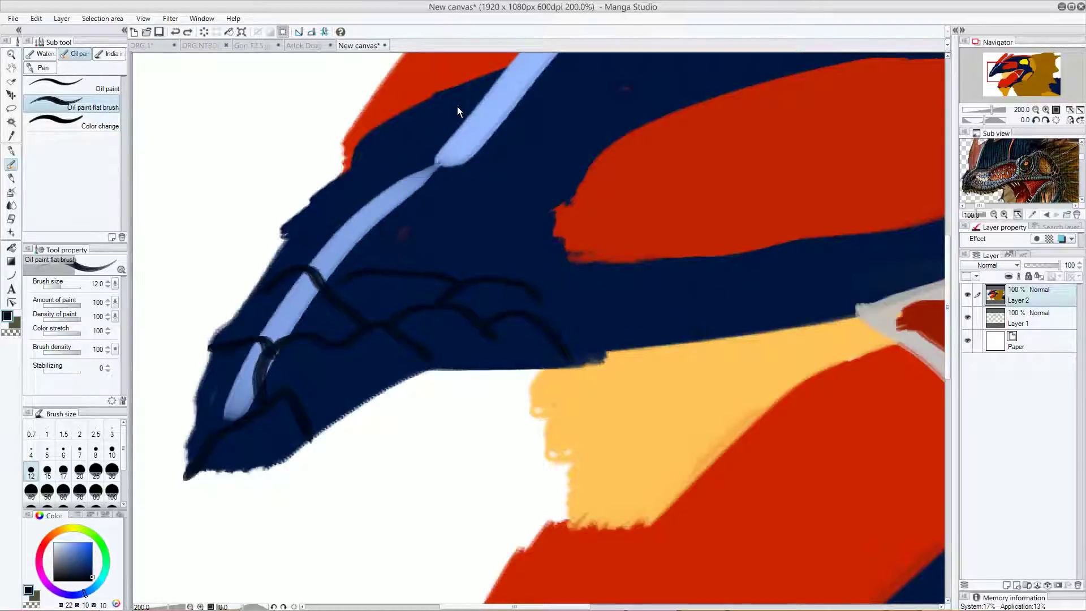
{"action": "key", "text": "ctrl+z"}
{"action": "key", "text": "ctrl+z"}
{"action": "key", "text": "ctrl+z"}
{"action": "key", "text": "ctrl+z"}
{"action": "key", "text": "ctrl+z"}
{"action": "key", "text": "ctrl+z"}
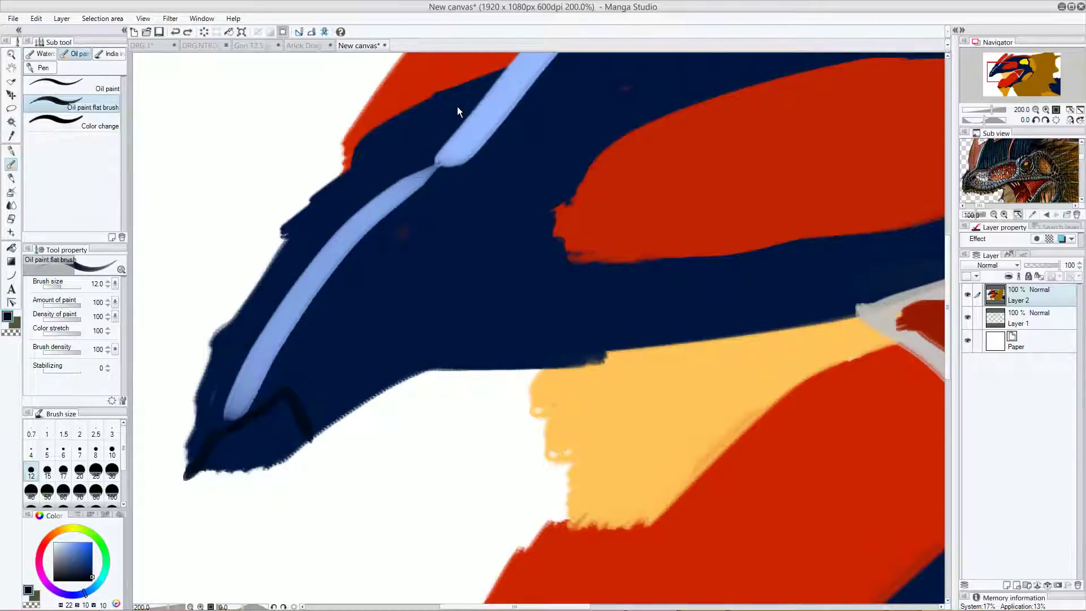
Draw small near-black scale outlines along the snout's front edge, between the outer contour and the light blue highlight.
{"action": "mouse_move", "coordinate": [196, 414]}
{"action": "left_mouse_down"}
{"action": "mouse_move", "coordinate": [209, 416]}
{"action": "mouse_move", "coordinate": [211, 436]}
{"action": "left_mouse_up"}
{"action": "mouse_move", "coordinate": [230, 388]}
{"action": "left_mouse_down"}
{"action": "mouse_move", "coordinate": [216, 374]}
{"action": "mouse_move", "coordinate": [203, 388]}
{"action": "left_mouse_up"}
{"action": "mouse_move", "coordinate": [213, 345]}
{"action": "left_mouse_down"}
{"action": "mouse_move", "coordinate": [244, 332]}
{"action": "mouse_move", "coordinate": [250, 341]}
{"action": "mouse_move", "coordinate": [266, 326]}
{"action": "mouse_move", "coordinate": [264, 300]}
{"action": "mouse_move", "coordinate": [246, 307]}
{"action": "mouse_move", "coordinate": [242, 334]}
{"action": "mouse_move", "coordinate": [256, 310]}
{"action": "mouse_move", "coordinate": [276, 309]}
{"action": "left_mouse_up"}
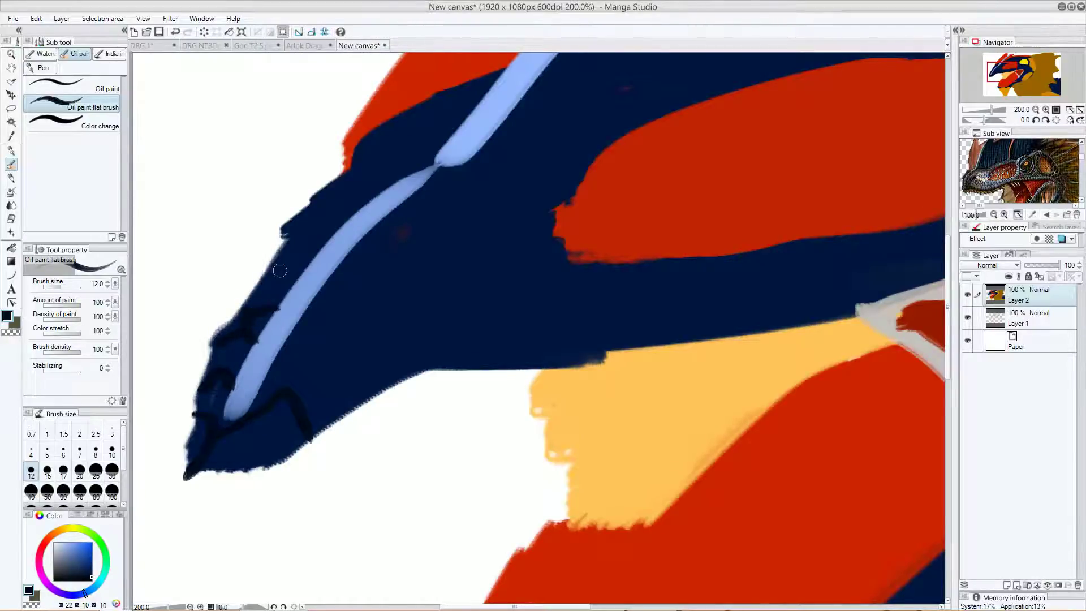
{"action": "mouse_move", "coordinate": [272, 267]}
{"action": "left_mouse_down"}
{"action": "mouse_move", "coordinate": [310, 257]}
{"action": "mouse_move", "coordinate": [329, 224]}
{"action": "mouse_move", "coordinate": [319, 241]}
{"action": "mouse_move", "coordinate": [299, 212]}
{"action": "mouse_move", "coordinate": [319, 218]}
{"action": "mouse_move", "coordinate": [281, 248]}
{"action": "mouse_move", "coordinate": [346, 193]}
{"action": "mouse_move", "coordinate": [334, 190]}
{"action": "mouse_move", "coordinate": [396, 182]}
{"action": "mouse_move", "coordinate": [395, 142]}
{"action": "mouse_move", "coordinate": [367, 149]}
{"action": "mouse_move", "coordinate": [380, 146]}
{"action": "mouse_move", "coordinate": [333, 195]}
{"action": "mouse_move", "coordinate": [351, 193]}
{"action": "mouse_move", "coordinate": [338, 221]}
{"action": "left_mouse_up"}
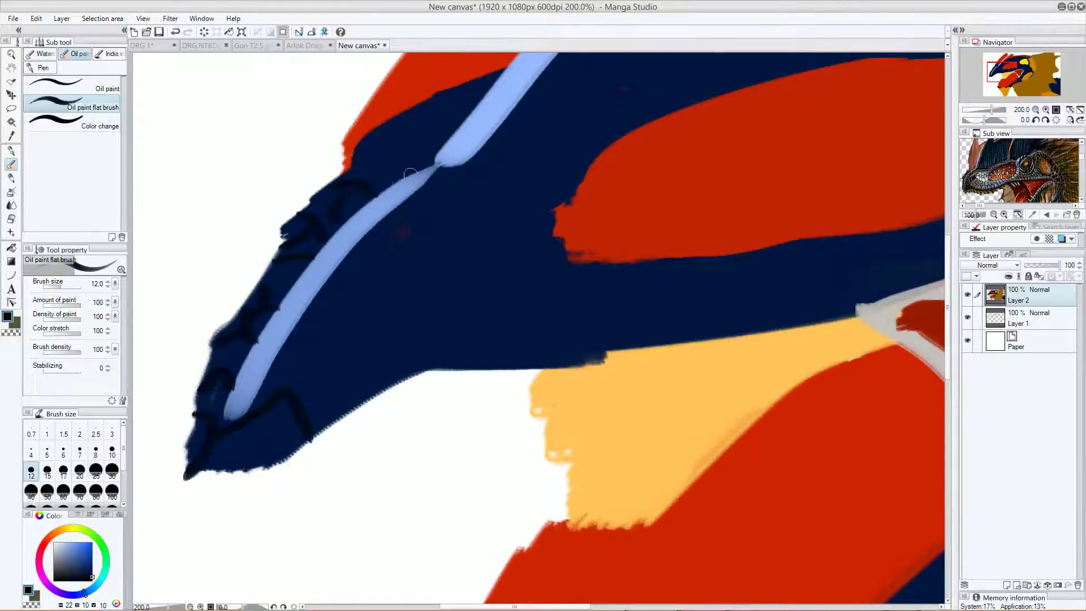
Outline larger near-black scales below the light blue highlight, from the snout's tip back along the upper jaw to the red patch.
{"action": "mouse_move", "coordinate": [293, 345]}
{"action": "left_mouse_down"}
{"action": "mouse_move", "coordinate": [321, 322]}
{"action": "mouse_move", "coordinate": [358, 397]}
{"action": "left_mouse_up"}
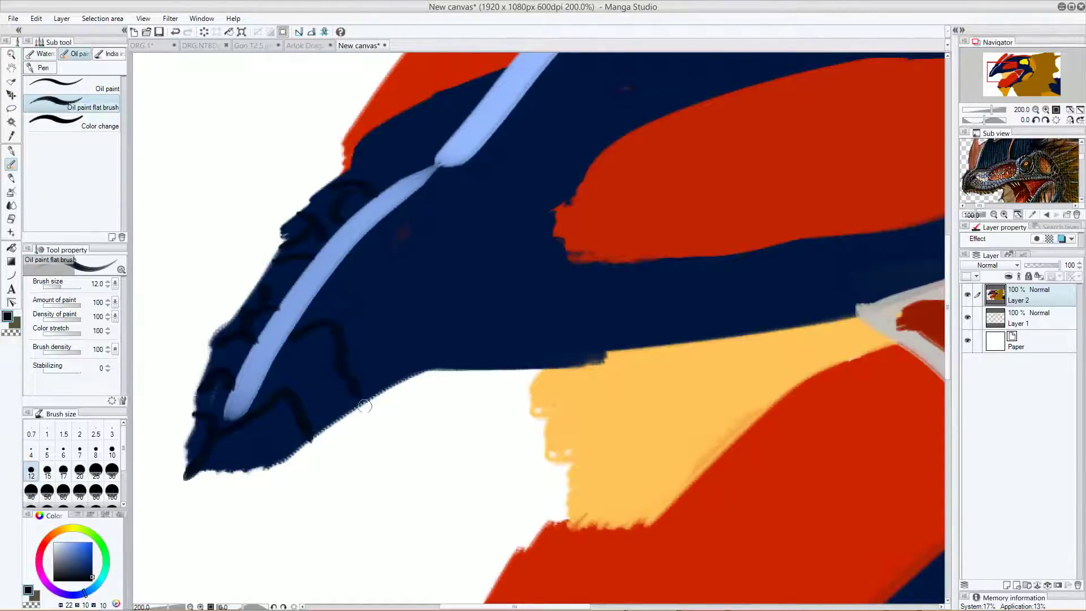
{"action": "left_click_drag", "start_coordinate": [325, 353], "coordinate": [298, 393]}
{"action": "mouse_move", "coordinate": [331, 271]}
{"action": "left_mouse_down"}
{"action": "mouse_move", "coordinate": [387, 297]}
{"action": "mouse_move", "coordinate": [376, 329]}
{"action": "mouse_move", "coordinate": [340, 362]}
{"action": "left_mouse_up"}
{"action": "mouse_move", "coordinate": [383, 315]}
{"action": "left_mouse_down"}
{"action": "mouse_move", "coordinate": [435, 306]}
{"action": "mouse_move", "coordinate": [467, 367]}
{"action": "left_mouse_up"}
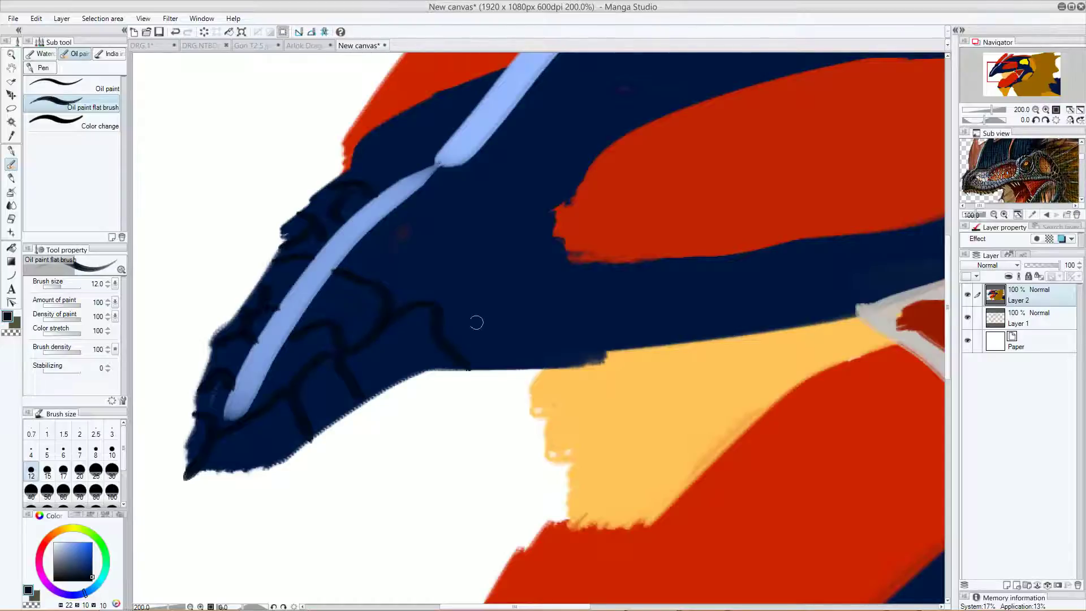
{"action": "mouse_move", "coordinate": [392, 202]}
{"action": "left_mouse_down"}
{"action": "mouse_move", "coordinate": [426, 255]}
{"action": "mouse_move", "coordinate": [405, 267]}
{"action": "mouse_move", "coordinate": [425, 249]}
{"action": "mouse_move", "coordinate": [466, 271]}
{"action": "mouse_move", "coordinate": [444, 333]}
{"action": "left_mouse_up"}
{"action": "mouse_move", "coordinate": [468, 293]}
{"action": "left_mouse_down"}
{"action": "mouse_move", "coordinate": [497, 277]}
{"action": "mouse_move", "coordinate": [557, 362]}
{"action": "left_mouse_up"}
{"action": "left_click_drag", "start_coordinate": [549, 302], "coordinate": [623, 341]}
{"action": "mouse_move", "coordinate": [453, 163]}
{"action": "left_mouse_down"}
{"action": "mouse_move", "coordinate": [485, 176]}
{"action": "mouse_move", "coordinate": [501, 280]}
{"action": "left_mouse_up"}
{"action": "mouse_move", "coordinate": [494, 127]}
{"action": "left_mouse_down"}
{"action": "mouse_move", "coordinate": [537, 160]}
{"action": "mouse_move", "coordinate": [511, 192]}
{"action": "mouse_move", "coordinate": [528, 179]}
{"action": "mouse_move", "coordinate": [568, 216]}
{"action": "mouse_move", "coordinate": [541, 286]}
{"action": "left_mouse_up"}
{"action": "left_click_drag", "start_coordinate": [571, 253], "coordinate": [635, 339]}
Sample the navy from the lower jaw and extend the jaw's edge and tip over the orange with a size 30 brush.
{"action": "left_click", "coordinate": [1036, 109]}
{"action": "left_click", "coordinate": [1035, 110]}
{"action": "left_click", "coordinate": [1036, 110]}
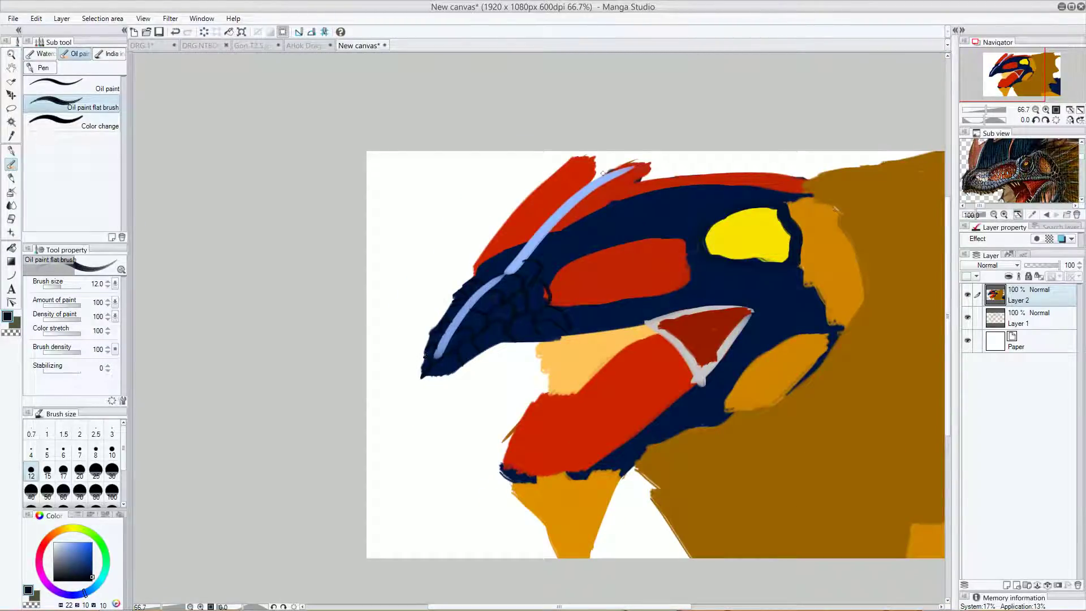
{"action": "left_click_drag", "start_coordinate": [1010, 180], "coordinate": [980, 151]}
{"action": "left_click", "coordinate": [622, 460], "text": "alt"}
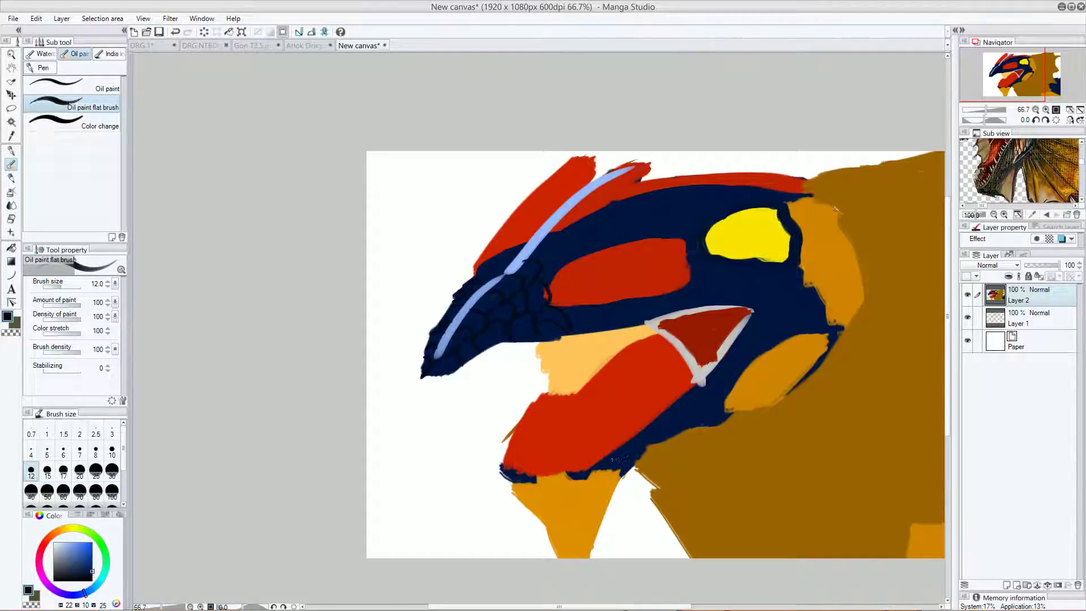
{"action": "left_click", "coordinate": [112, 469]}
{"action": "mouse_move", "coordinate": [508, 469]}
{"action": "left_mouse_down"}
{"action": "mouse_move", "coordinate": [505, 498]}
{"action": "mouse_move", "coordinate": [563, 495]}
{"action": "mouse_move", "coordinate": [622, 465]}
{"action": "mouse_move", "coordinate": [554, 505]}
{"action": "mouse_move", "coordinate": [508, 496]}
{"action": "mouse_move", "coordinate": [514, 520]}
{"action": "mouse_move", "coordinate": [496, 488]}
{"action": "mouse_move", "coordinate": [523, 523]}
{"action": "mouse_move", "coordinate": [510, 512]}
{"action": "mouse_move", "coordinate": [563, 491]}
{"action": "mouse_move", "coordinate": [548, 489]}
{"action": "mouse_move", "coordinate": [558, 481]}
{"action": "mouse_move", "coordinate": [521, 486]}
{"action": "mouse_move", "coordinate": [556, 478]}
{"action": "mouse_move", "coordinate": [513, 504]}
{"action": "mouse_move", "coordinate": [509, 488]}
{"action": "mouse_move", "coordinate": [528, 482]}
{"action": "mouse_move", "coordinate": [502, 470]}
{"action": "mouse_move", "coordinate": [531, 478]}
{"action": "left_mouse_up"}
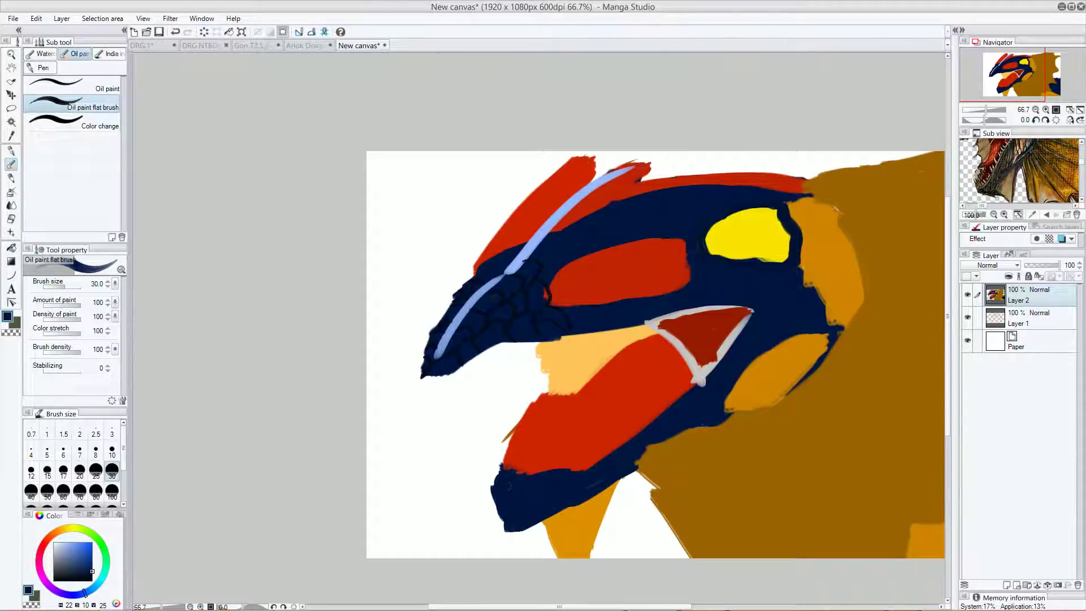
Using the snout reference enlarged to 150%, fill the scales below the highlight with medium blue and brighter blue centres.
{"action": "left_click", "coordinate": [1057, 214]}
{"action": "left_click", "coordinate": [1056, 215]}
{"action": "left_click", "coordinate": [1006, 214]}
{"action": "left_click_drag", "start_coordinate": [976, 151], "coordinate": [1005, 141]}
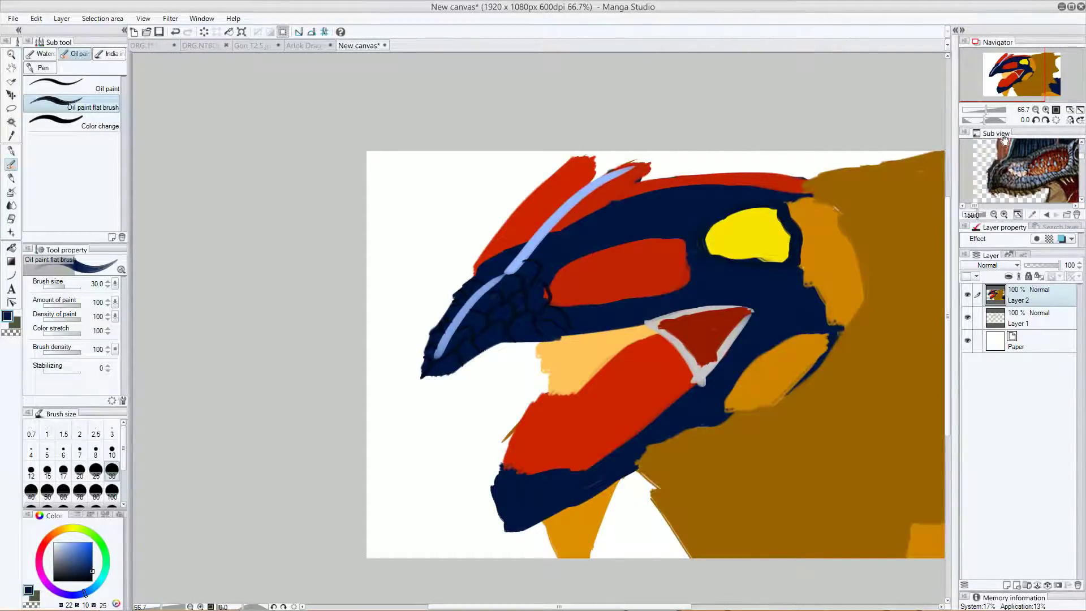
{"action": "left_click", "coordinate": [571, 245], "text": "alt"}
{"action": "left_click", "coordinate": [572, 245], "text": "alt"}
{"action": "left_click", "coordinate": [91, 563]}
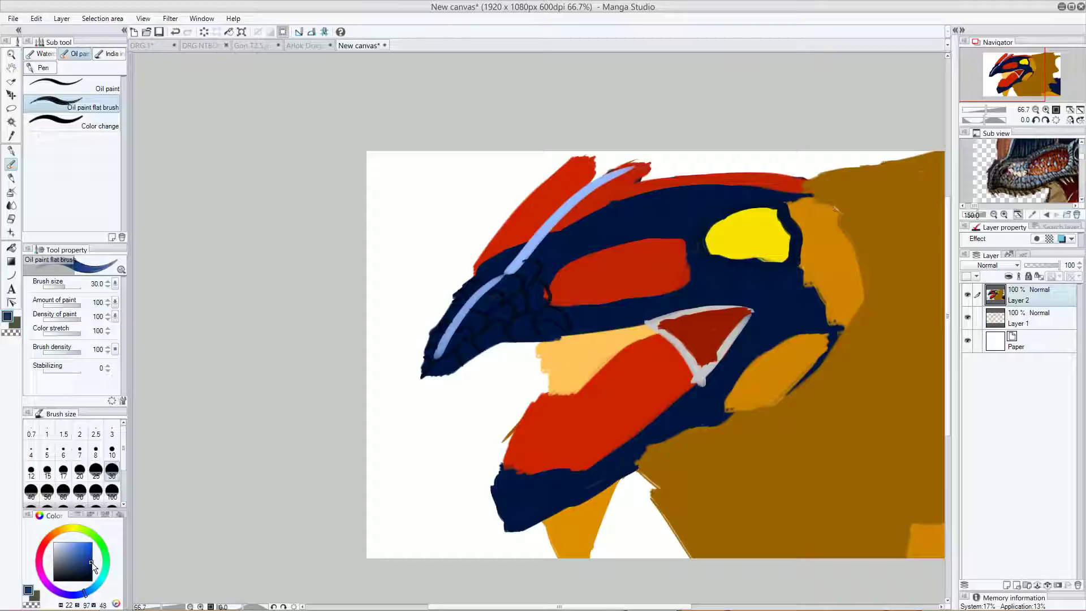
{"action": "left_click_drag", "start_coordinate": [452, 365], "coordinate": [526, 339]}
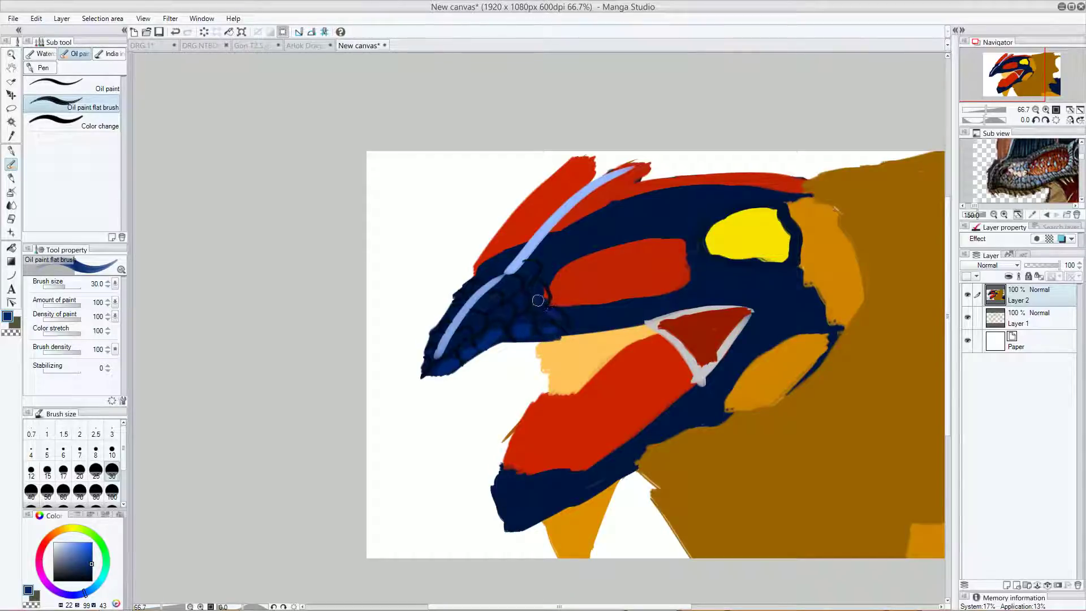
{"action": "left_click_drag", "start_coordinate": [542, 294], "coordinate": [518, 309]}
{"action": "left_click_drag", "start_coordinate": [479, 327], "coordinate": [460, 336]}
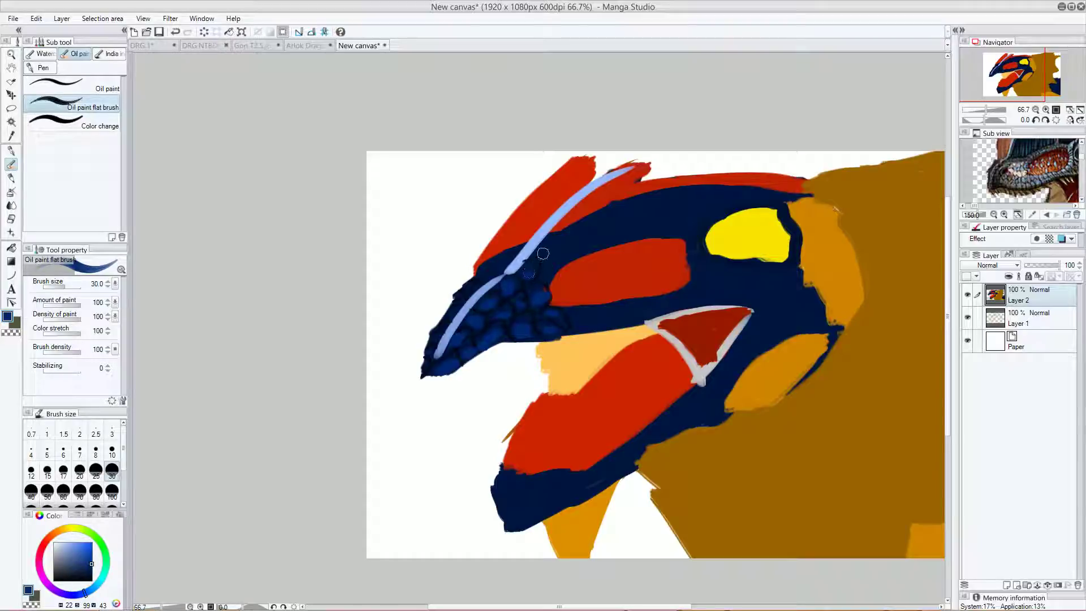
{"action": "left_click", "coordinate": [91, 553]}
{"action": "mouse_move", "coordinate": [444, 366]}
{"action": "left_mouse_down"}
{"action": "mouse_move", "coordinate": [471, 340]}
{"action": "mouse_move", "coordinate": [465, 356]}
{"action": "mouse_move", "coordinate": [524, 334]}
{"action": "mouse_move", "coordinate": [530, 314]}
{"action": "mouse_move", "coordinate": [523, 319]}
{"action": "mouse_move", "coordinate": [541, 317]}
{"action": "mouse_move", "coordinate": [550, 333]}
{"action": "mouse_move", "coordinate": [531, 265]}
{"action": "mouse_move", "coordinate": [475, 325]}
{"action": "mouse_move", "coordinate": [499, 314]}
{"action": "left_mouse_up"}
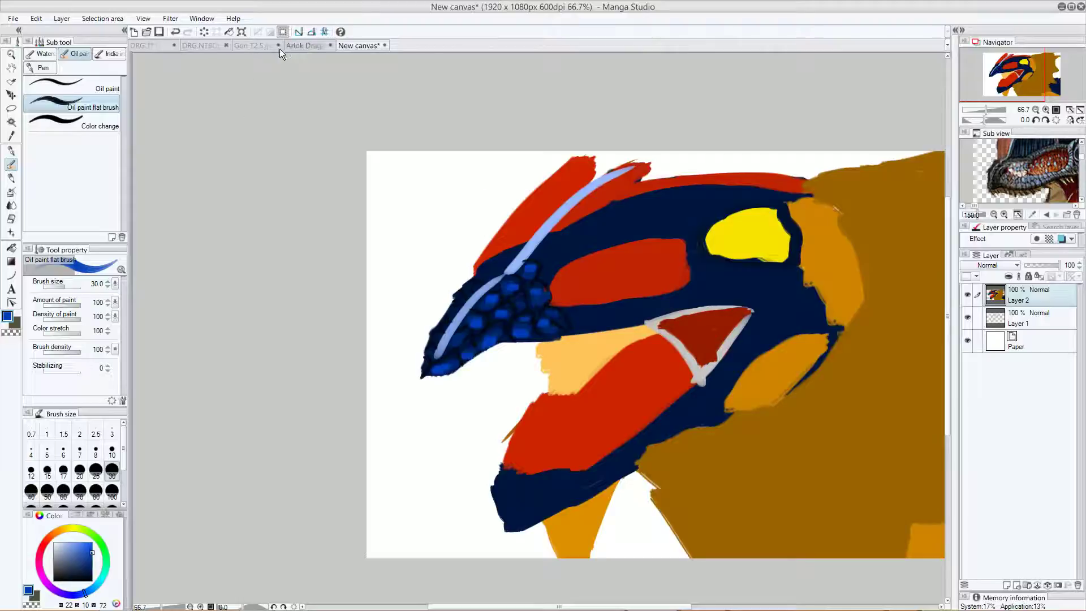
Check the shading in the Gon T2.5 image and soften the blue snout scales of the dinosaur with the Finger tip tool.
{"action": "left_click", "coordinate": [255, 46]}
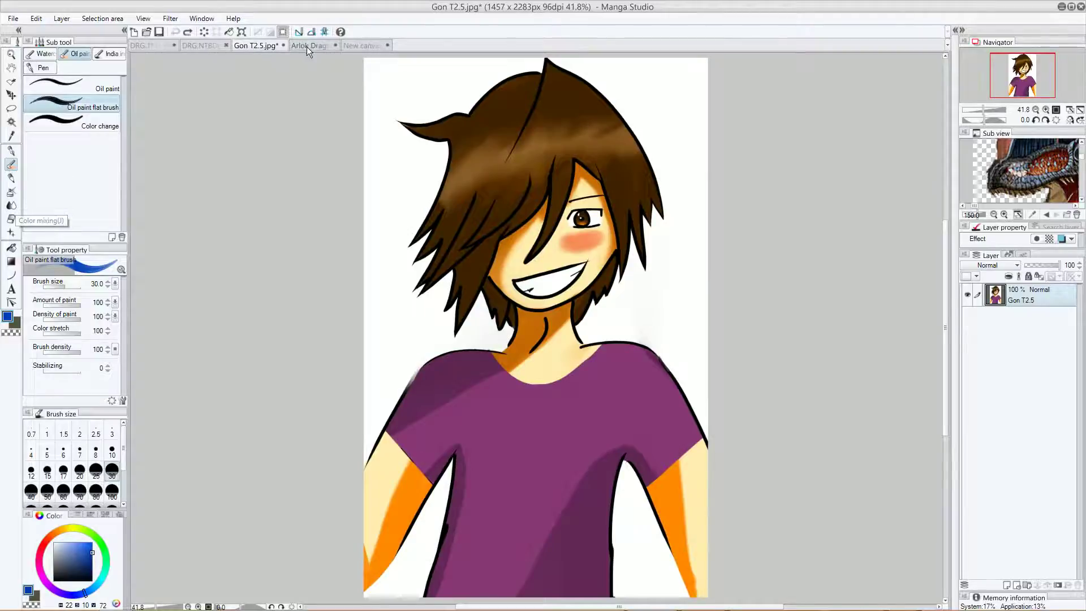
{"action": "left_click", "coordinate": [361, 45]}
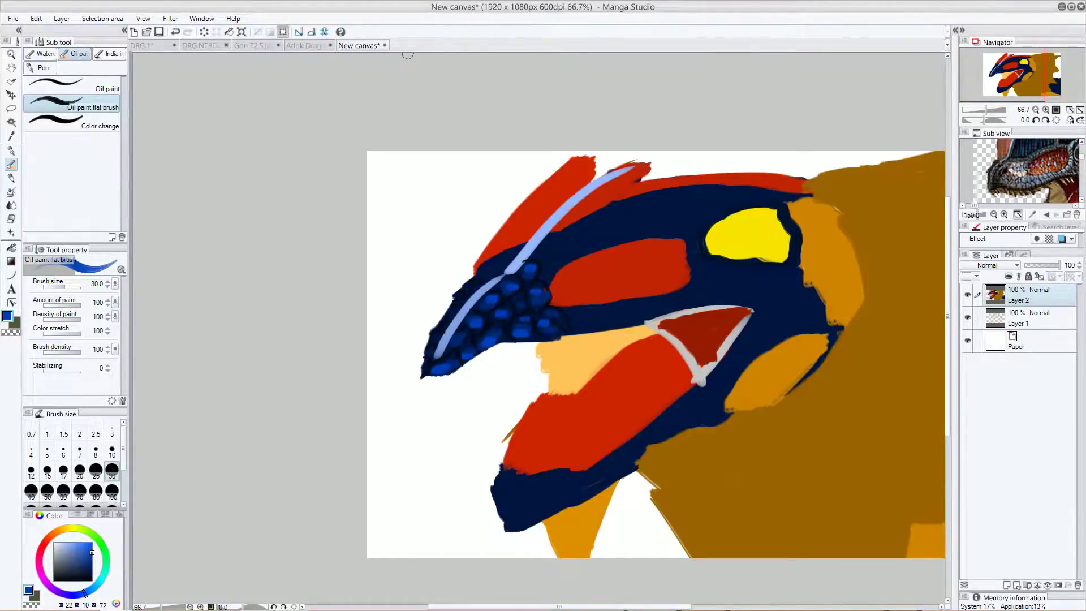
{"action": "left_click", "coordinate": [1046, 110]}
{"action": "left_click", "coordinate": [1045, 110]}
{"action": "left_click_drag", "start_coordinate": [1011, 75], "coordinate": [1008, 78]}
{"action": "left_click", "coordinate": [11, 205]}
{"action": "mouse_move", "coordinate": [309, 406]}
{"action": "left_mouse_down"}
{"action": "mouse_move", "coordinate": [343, 385]}
{"action": "mouse_move", "coordinate": [282, 416]}
{"action": "mouse_move", "coordinate": [333, 376]}
{"action": "mouse_move", "coordinate": [341, 394]}
{"action": "mouse_move", "coordinate": [396, 360]}
{"action": "mouse_move", "coordinate": [381, 343]}
{"action": "mouse_move", "coordinate": [385, 367]}
{"action": "mouse_move", "coordinate": [384, 355]}
{"action": "mouse_move", "coordinate": [446, 324]}
{"action": "mouse_move", "coordinate": [442, 307]}
{"action": "mouse_move", "coordinate": [471, 287]}
{"action": "mouse_move", "coordinate": [475, 309]}
{"action": "mouse_move", "coordinate": [490, 303]}
{"action": "mouse_move", "coordinate": [475, 294]}
{"action": "mouse_move", "coordinate": [483, 277]}
{"action": "mouse_move", "coordinate": [469, 320]}
{"action": "mouse_move", "coordinate": [458, 320]}
{"action": "mouse_move", "coordinate": [488, 293]}
{"action": "mouse_move", "coordinate": [437, 309]}
{"action": "mouse_move", "coordinate": [435, 286]}
{"action": "mouse_move", "coordinate": [410, 265]}
{"action": "mouse_move", "coordinate": [425, 256]}
{"action": "mouse_move", "coordinate": [387, 254]}
{"action": "mouse_move", "coordinate": [400, 247]}
{"action": "mouse_move", "coordinate": [398, 258]}
{"action": "mouse_move", "coordinate": [391, 249]}
{"action": "mouse_move", "coordinate": [449, 202]}
{"action": "mouse_move", "coordinate": [427, 209]}
{"action": "mouse_move", "coordinate": [461, 199]}
{"action": "mouse_move", "coordinate": [453, 208]}
{"action": "mouse_move", "coordinate": [512, 151]}
{"action": "mouse_move", "coordinate": [543, 150]}
{"action": "mouse_move", "coordinate": [515, 163]}
{"action": "mouse_move", "coordinate": [529, 121]}
{"action": "mouse_move", "coordinate": [572, 107]}
{"action": "left_mouse_up"}
{"action": "mouse_move", "coordinate": [590, 184]}
{"action": "left_mouse_down"}
{"action": "mouse_move", "coordinate": [594, 154]}
{"action": "mouse_move", "coordinate": [616, 167]}
{"action": "mouse_move", "coordinate": [611, 193]}
{"action": "mouse_move", "coordinate": [603, 184]}
{"action": "mouse_move", "coordinate": [626, 171]}
{"action": "mouse_move", "coordinate": [592, 218]}
{"action": "mouse_move", "coordinate": [561, 203]}
{"action": "mouse_move", "coordinate": [549, 213]}
{"action": "mouse_move", "coordinate": [541, 194]}
{"action": "mouse_move", "coordinate": [533, 217]}
{"action": "mouse_move", "coordinate": [476, 235]}
{"action": "mouse_move", "coordinate": [506, 218]}
{"action": "mouse_move", "coordinate": [512, 238]}
{"action": "mouse_move", "coordinate": [557, 251]}
{"action": "mouse_move", "coordinate": [536, 290]}
{"action": "mouse_move", "coordinate": [558, 277]}
{"action": "mouse_move", "coordinate": [564, 305]}
{"action": "mouse_move", "coordinate": [585, 306]}
{"action": "mouse_move", "coordinate": [542, 295]}
{"action": "mouse_move", "coordinate": [562, 283]}
{"action": "mouse_move", "coordinate": [572, 246]}
{"action": "mouse_move", "coordinate": [567, 254]}
{"action": "mouse_move", "coordinate": [651, 238]}
{"action": "mouse_move", "coordinate": [614, 266]}
{"action": "mouse_move", "coordinate": [643, 284]}
{"action": "mouse_move", "coordinate": [625, 288]}
{"action": "mouse_move", "coordinate": [651, 292]}
{"action": "mouse_move", "coordinate": [635, 288]}
{"action": "mouse_move", "coordinate": [638, 233]}
{"action": "mouse_move", "coordinate": [684, 271]}
{"action": "mouse_move", "coordinate": [651, 241]}
{"action": "mouse_move", "coordinate": [619, 243]}
{"action": "left_mouse_up"}
{"action": "mouse_move", "coordinate": [332, 389]}
{"action": "left_mouse_down"}
{"action": "mouse_move", "coordinate": [353, 309]}
{"action": "mouse_move", "coordinate": [357, 324]}
{"action": "mouse_move", "coordinate": [329, 346]}
{"action": "mouse_move", "coordinate": [419, 270]}
{"action": "mouse_move", "coordinate": [416, 280]}
{"action": "mouse_move", "coordinate": [399, 256]}
{"action": "mouse_move", "coordinate": [367, 266]}
{"action": "mouse_move", "coordinate": [406, 253]}
{"action": "mouse_move", "coordinate": [399, 242]}
{"action": "mouse_move", "coordinate": [432, 201]}
{"action": "mouse_move", "coordinate": [427, 209]}
{"action": "mouse_move", "coordinate": [517, 151]}
{"action": "mouse_move", "coordinate": [484, 154]}
{"action": "mouse_move", "coordinate": [573, 109]}
{"action": "mouse_move", "coordinate": [580, 89]}
{"action": "mouse_move", "coordinate": [544, 206]}
{"action": "left_mouse_up"}
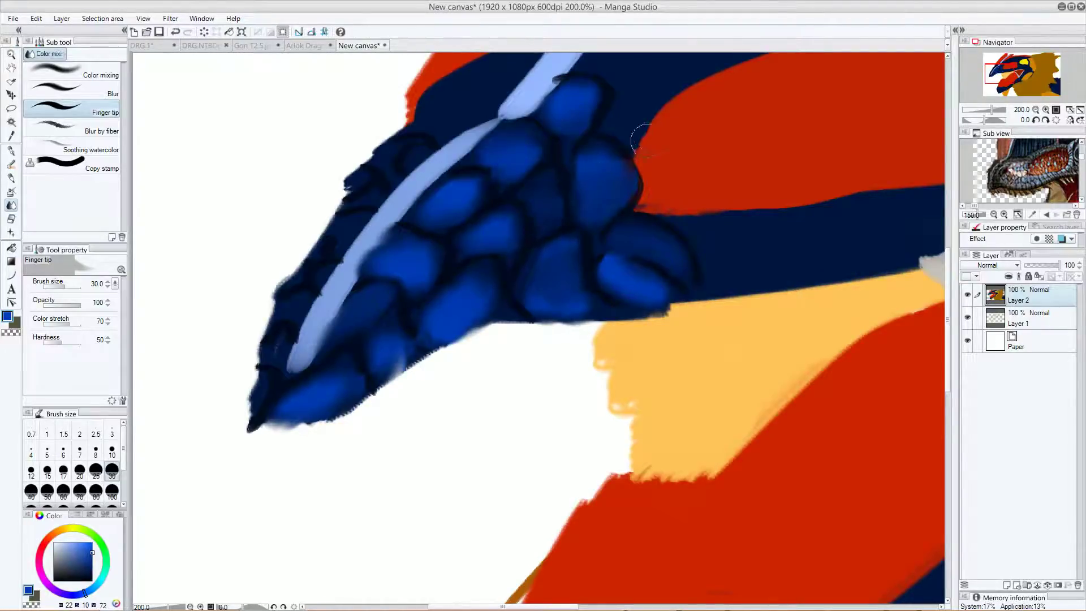
{"action": "mouse_move", "coordinate": [447, 312]}
{"action": "left_mouse_down"}
{"action": "mouse_move", "coordinate": [425, 313]}
{"action": "mouse_move", "coordinate": [474, 288]}
{"action": "mouse_move", "coordinate": [421, 313]}
{"action": "mouse_move", "coordinate": [393, 354]}
{"action": "mouse_move", "coordinate": [388, 343]}
{"action": "mouse_move", "coordinate": [387, 365]}
{"action": "mouse_move", "coordinate": [343, 387]}
{"action": "mouse_move", "coordinate": [336, 432]}
{"action": "mouse_move", "coordinate": [338, 417]}
{"action": "mouse_move", "coordinate": [319, 409]}
{"action": "mouse_move", "coordinate": [300, 422]}
{"action": "mouse_move", "coordinate": [303, 406]}
{"action": "mouse_move", "coordinate": [315, 439]}
{"action": "left_mouse_up"}
{"action": "left_click_drag", "start_coordinate": [424, 351], "coordinate": [411, 360]}
Paint small bright blue marks in the scales along the snout's front edge with the Oil paint flat brush at size 10.
{"action": "left_click", "coordinate": [10, 164]}
{"action": "left_click", "coordinate": [112, 451]}
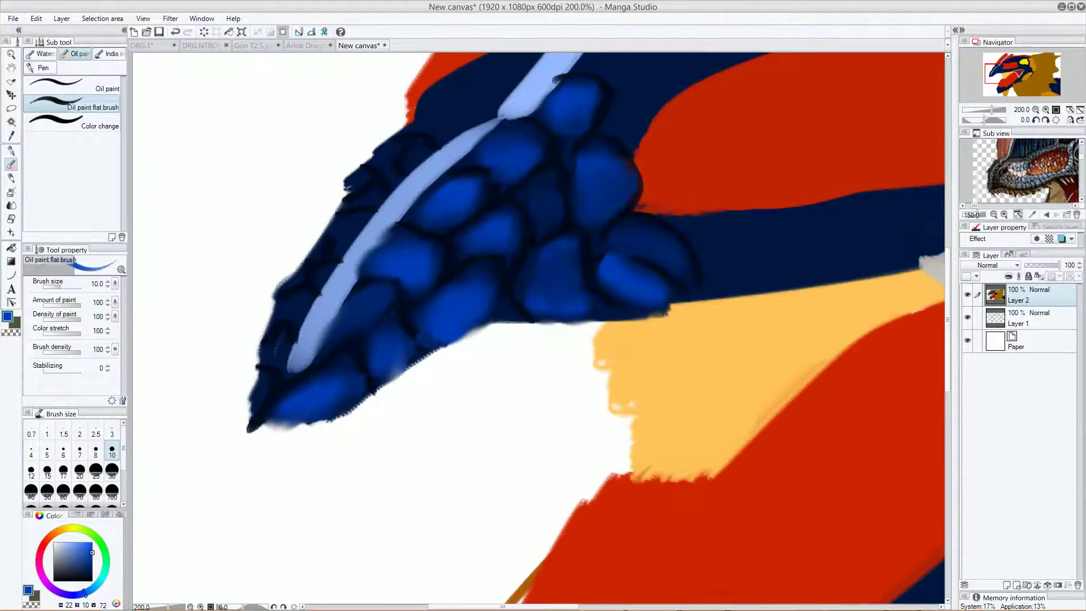
{"action": "left_click_drag", "start_coordinate": [304, 306], "coordinate": [288, 309]}
{"action": "left_click", "coordinate": [294, 280]}
{"action": "left_click", "coordinate": [324, 276]}
{"action": "left_click", "coordinate": [350, 233]}
{"action": "mouse_move", "coordinate": [347, 237]}
{"action": "left_mouse_down"}
{"action": "mouse_move", "coordinate": [377, 200]}
{"action": "mouse_move", "coordinate": [351, 188]}
{"action": "mouse_move", "coordinate": [395, 181]}
{"action": "mouse_move", "coordinate": [383, 164]}
{"action": "mouse_move", "coordinate": [411, 165]}
{"action": "left_mouse_up"}
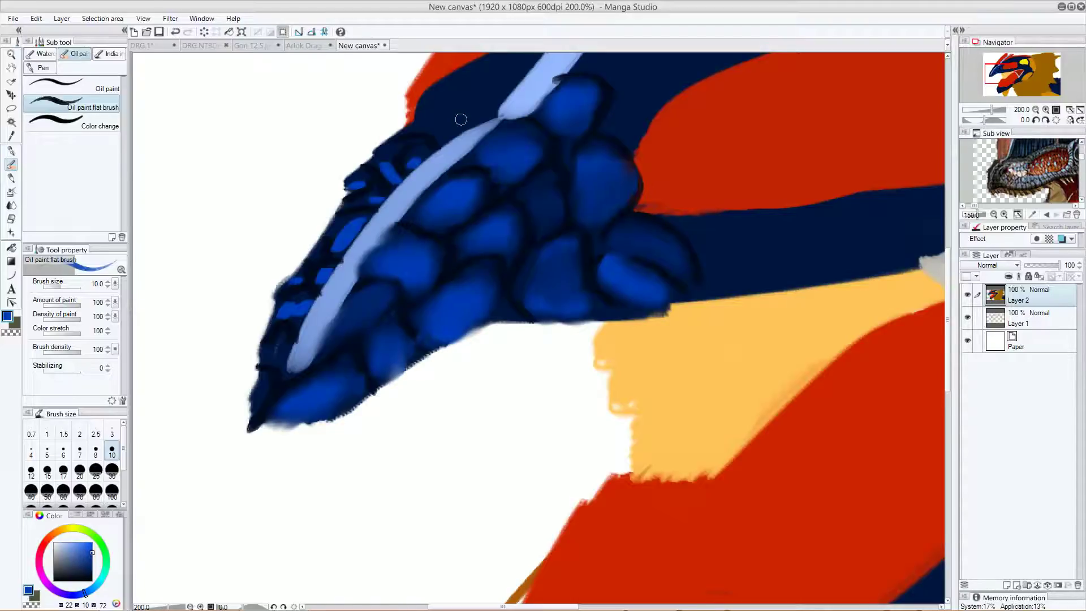
{"action": "mouse_move", "coordinate": [280, 353]}
{"action": "left_mouse_down"}
{"action": "mouse_move", "coordinate": [279, 342]}
{"action": "mouse_move", "coordinate": [274, 349]}
{"action": "left_mouse_up"}
{"action": "left_click_drag", "start_coordinate": [92, 565], "coordinate": [92, 559]}
{"action": "left_click_drag", "start_coordinate": [279, 361], "coordinate": [281, 357]}
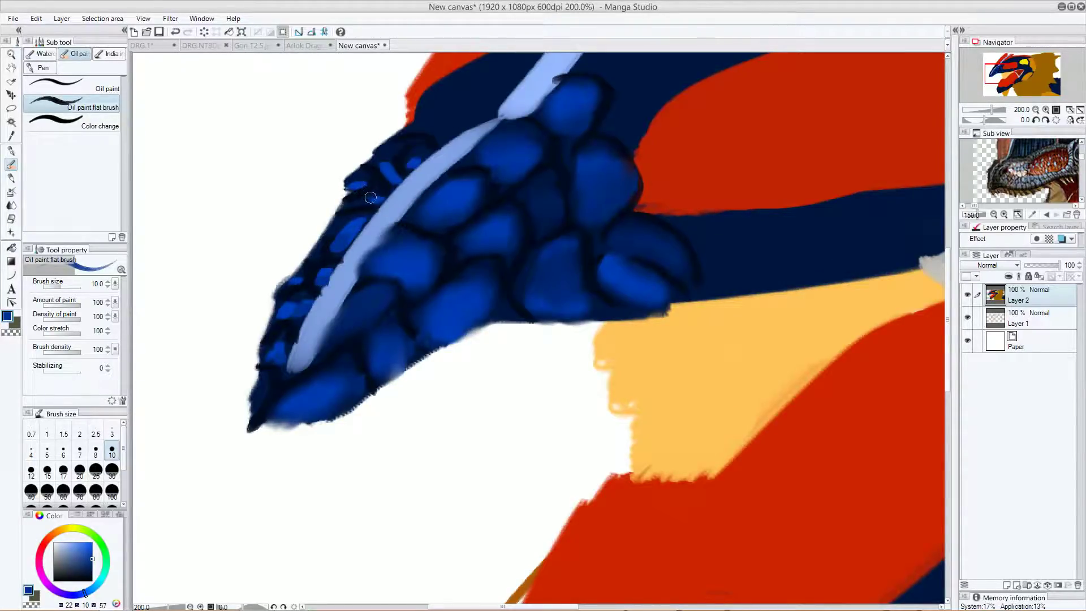
{"action": "left_click_drag", "start_coordinate": [389, 147], "coordinate": [386, 166]}
Blend the blue marks in the snout's front edge scales with the Finger tip tool at size 10.
{"action": "left_click", "coordinate": [11, 205]}
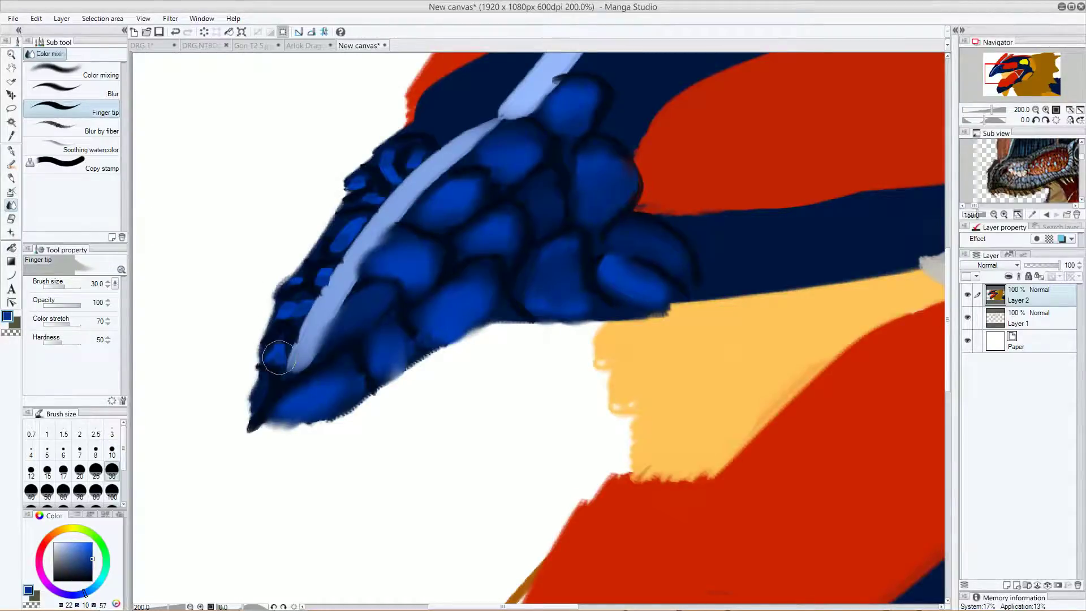
{"action": "left_click", "coordinate": [113, 452]}
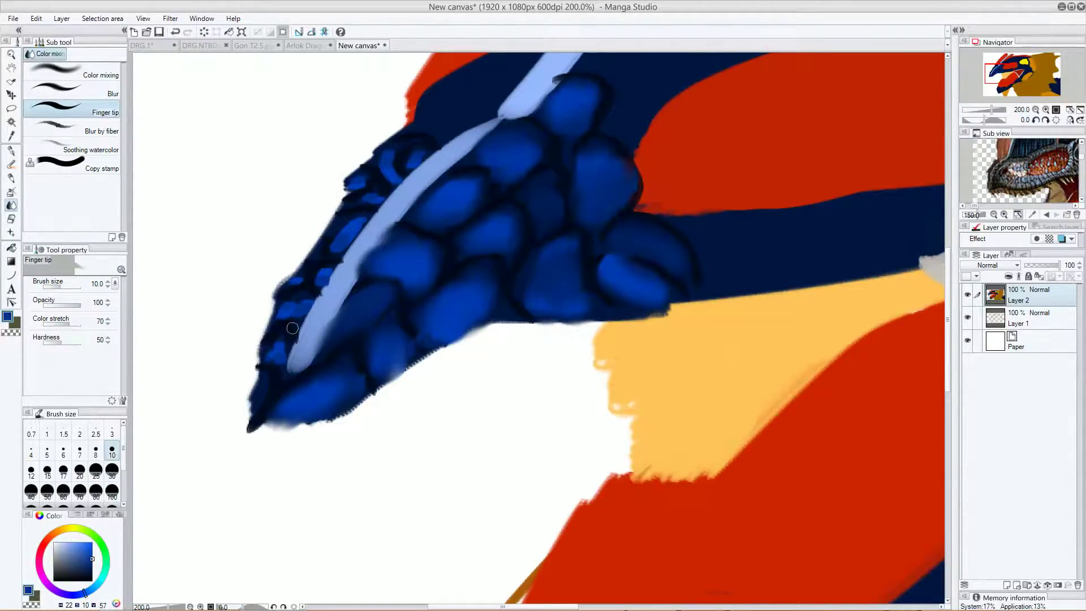
{"action": "left_click_drag", "start_coordinate": [303, 305], "coordinate": [262, 388]}
{"action": "left_click_drag", "start_coordinate": [283, 315], "coordinate": [298, 277]}
{"action": "mouse_move", "coordinate": [351, 230]}
{"action": "left_mouse_down"}
{"action": "mouse_move", "coordinate": [335, 224]}
{"action": "mouse_move", "coordinate": [363, 217]}
{"action": "mouse_move", "coordinate": [324, 252]}
{"action": "left_mouse_up"}
{"action": "mouse_move", "coordinate": [372, 196]}
{"action": "left_mouse_down"}
{"action": "mouse_move", "coordinate": [378, 200]}
{"action": "mouse_move", "coordinate": [351, 185]}
{"action": "mouse_move", "coordinate": [380, 160]}
{"action": "mouse_move", "coordinate": [393, 184]}
{"action": "mouse_move", "coordinate": [380, 152]}
{"action": "mouse_move", "coordinate": [383, 162]}
{"action": "mouse_move", "coordinate": [392, 146]}
{"action": "mouse_move", "coordinate": [390, 177]}
{"action": "mouse_move", "coordinate": [424, 150]}
{"action": "mouse_move", "coordinate": [394, 192]}
{"action": "left_mouse_up"}
{"action": "left_click_drag", "start_coordinate": [329, 266], "coordinate": [308, 298]}
{"action": "mouse_move", "coordinate": [281, 365]}
{"action": "left_mouse_down"}
{"action": "mouse_move", "coordinate": [286, 371]}
{"action": "mouse_move", "coordinate": [281, 338]}
{"action": "left_mouse_up"}
{"action": "mouse_move", "coordinate": [254, 397]}
{"action": "left_mouse_down"}
{"action": "mouse_move", "coordinate": [262, 377]}
{"action": "mouse_move", "coordinate": [252, 411]}
{"action": "mouse_move", "coordinate": [293, 305]}
{"action": "mouse_move", "coordinate": [272, 322]}
{"action": "left_mouse_up"}
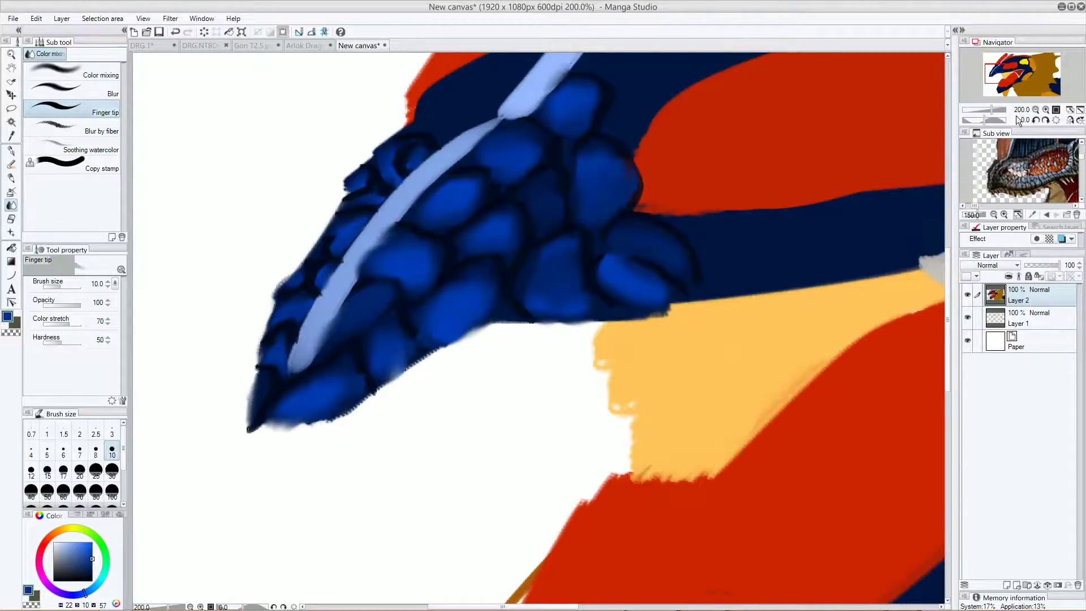
{"action": "left_click", "coordinate": [1035, 110]}
{"action": "left_click", "coordinate": [1036, 109]}
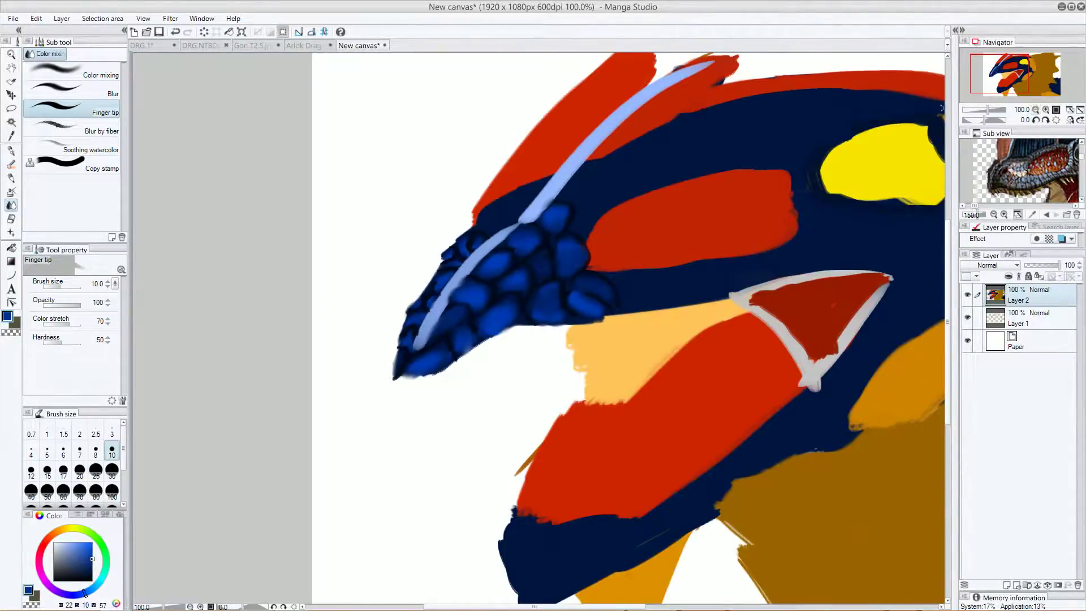
{"action": "left_click_drag", "start_coordinate": [1015, 82], "coordinate": [1037, 78]}
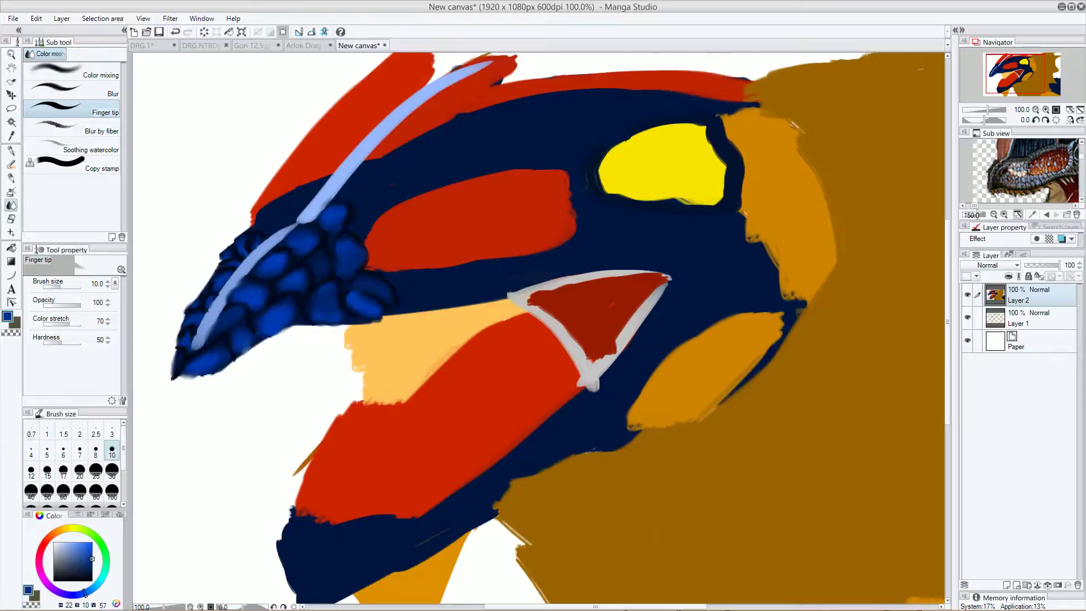
Browse the saved drawings in the Art works folder and return to the dinosaur painting without opening a file.
{"action": "left_click", "coordinate": [15, 20]}
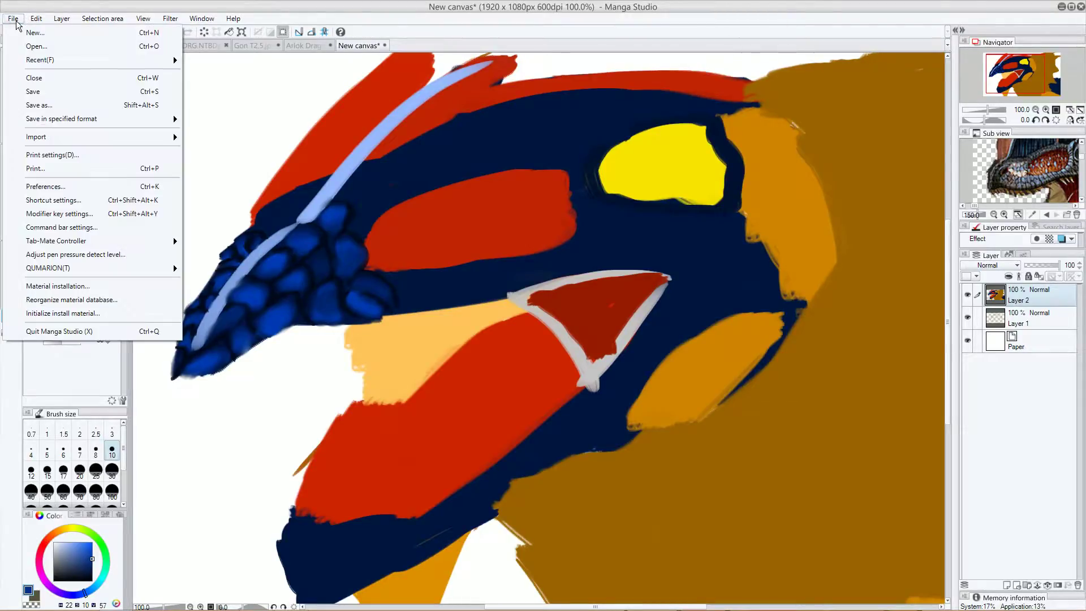
{"action": "left_click", "coordinate": [37, 46]}
{"action": "left_click", "coordinate": [346, 199]}
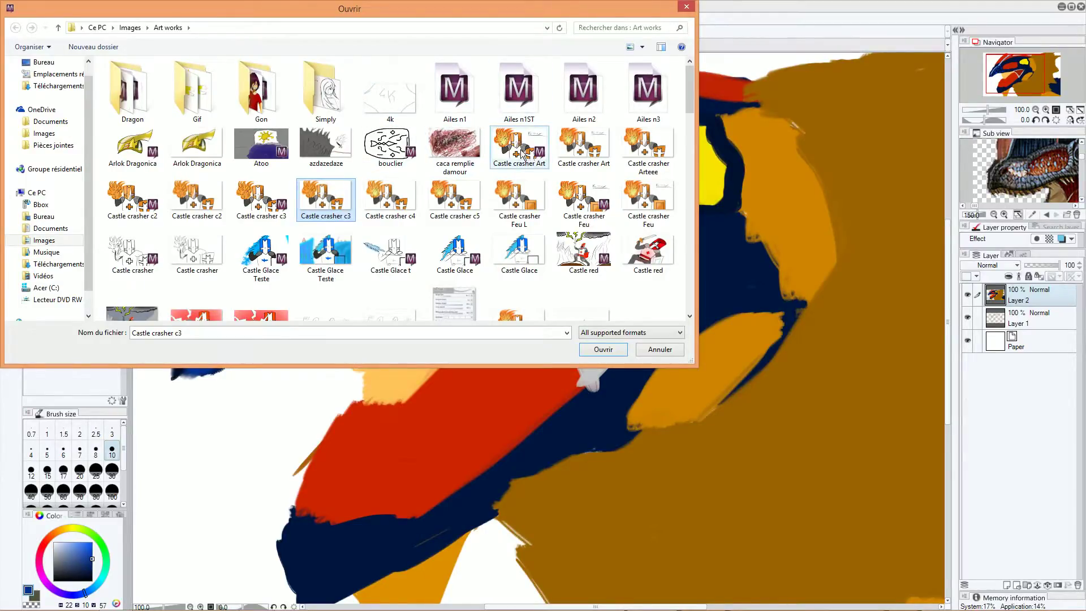
{"action": "scroll", "coordinate": [518, 154], "scroll_direction": "down", "scroll_amount": 2}
{"action": "scroll", "coordinate": [518, 154], "scroll_direction": "down", "scroll_amount": 8}
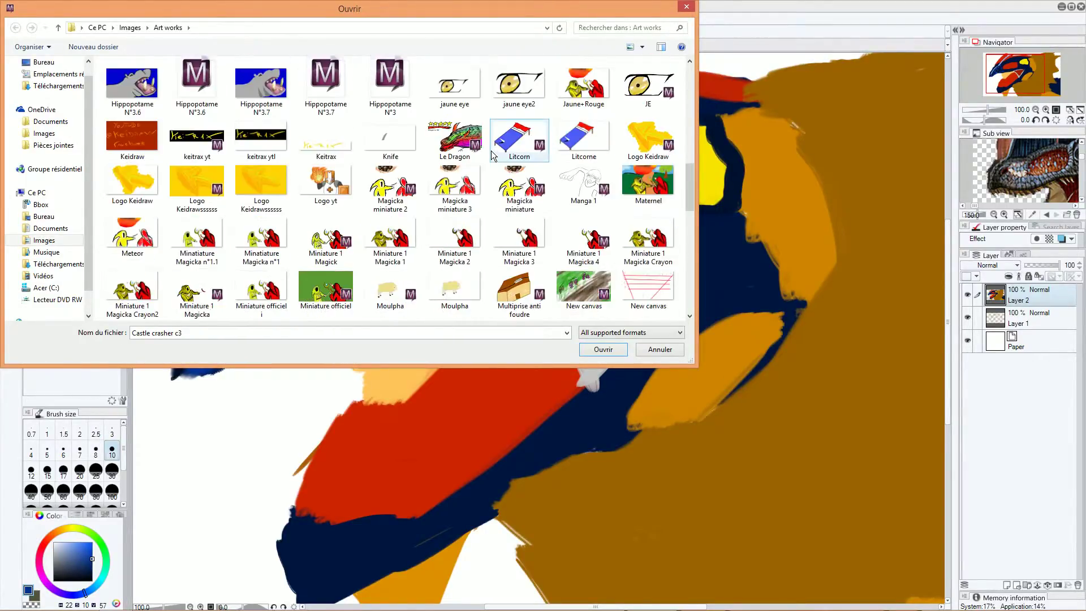
{"action": "scroll", "coordinate": [492, 154], "scroll_direction": "up", "scroll_amount": 3}
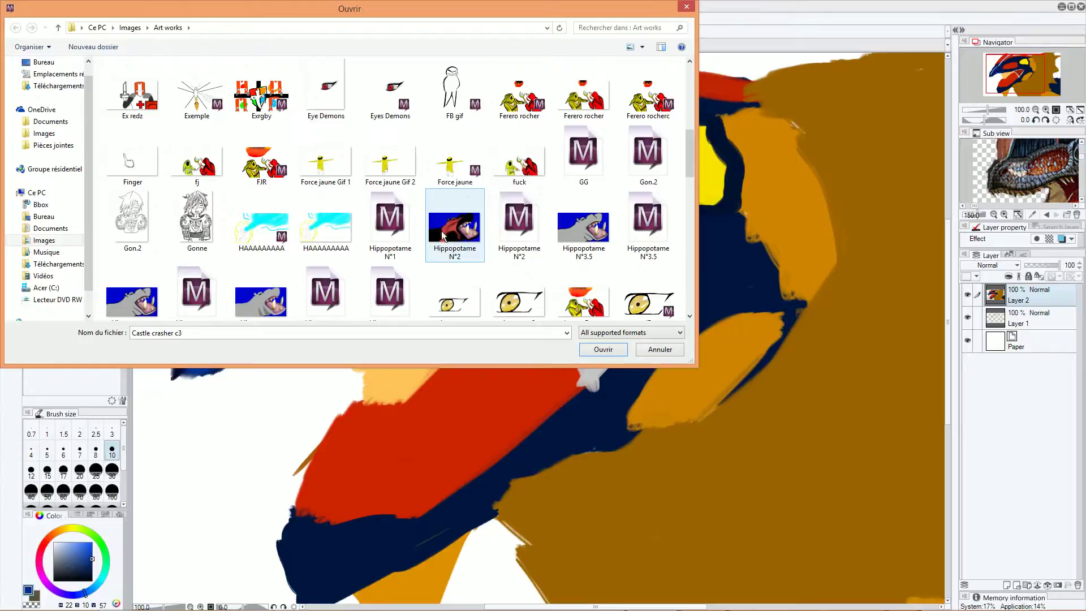
{"action": "scroll", "coordinate": [299, 247], "scroll_direction": "down", "scroll_amount": 8}
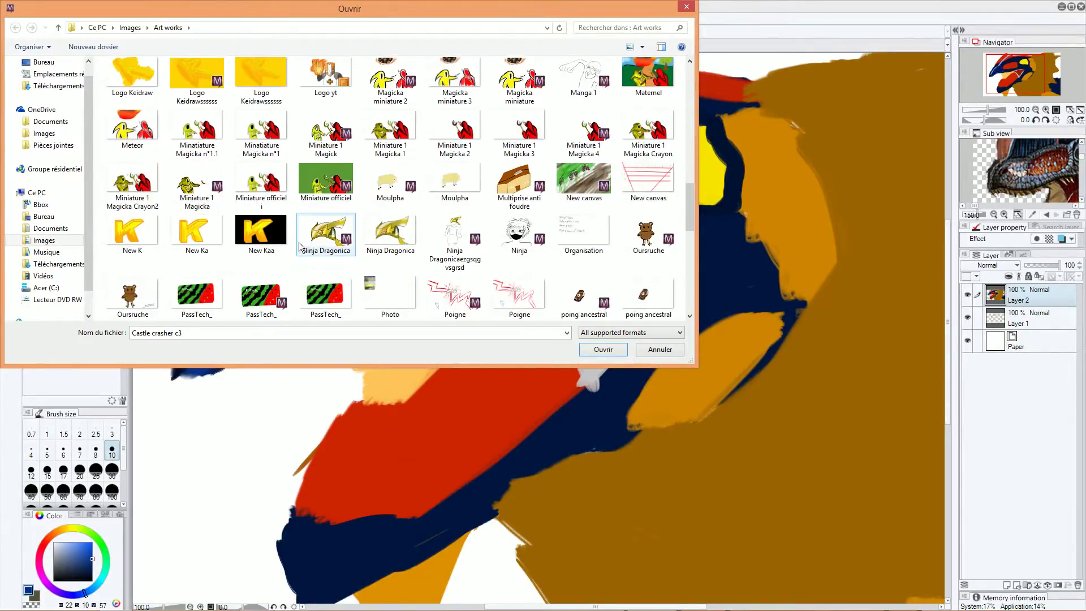
{"action": "scroll", "coordinate": [300, 247], "scroll_direction": "down", "scroll_amount": 5}
{"action": "scroll", "coordinate": [515, 224], "scroll_direction": "up", "scroll_amount": 9}
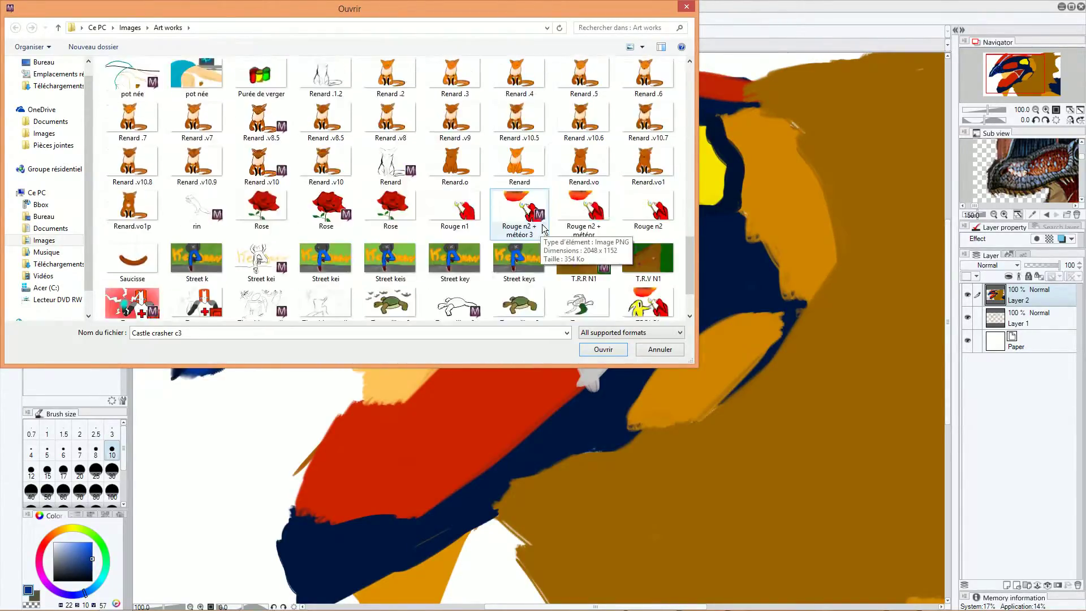
{"action": "scroll", "coordinate": [496, 229], "scroll_direction": "up", "scroll_amount": 8}
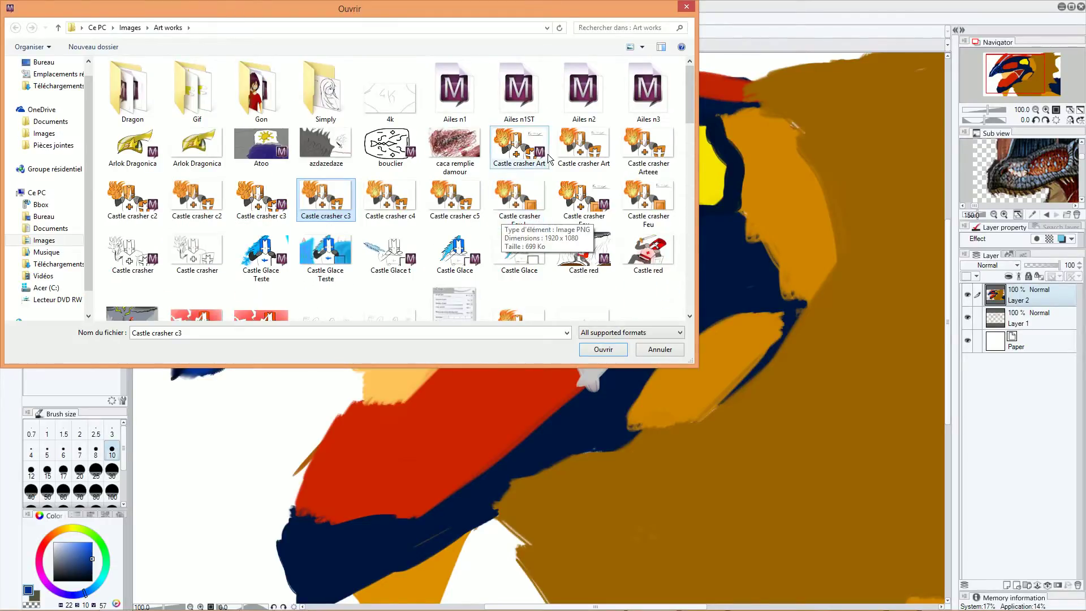
{"action": "left_click", "coordinate": [682, 7]}
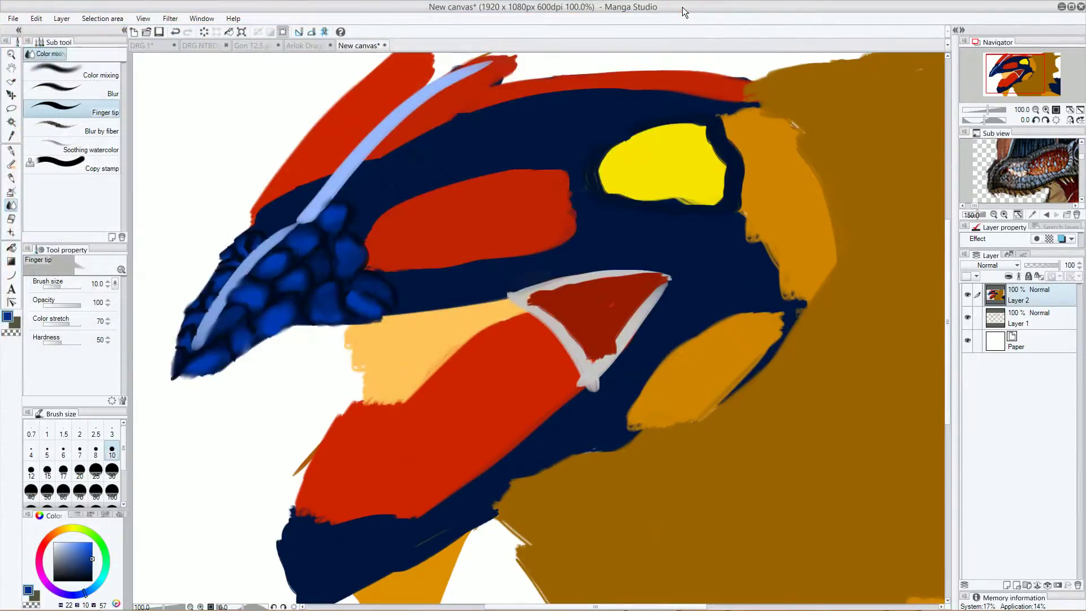